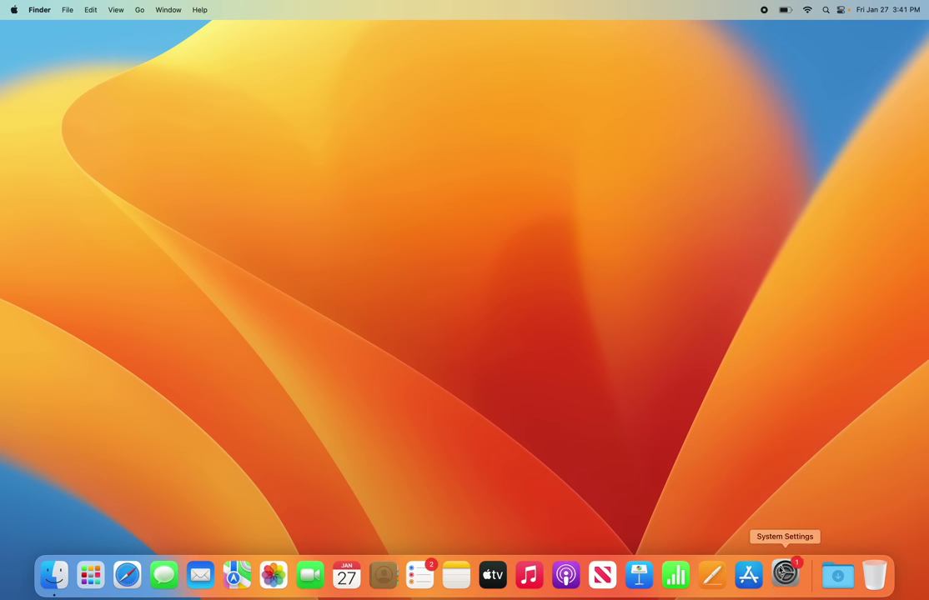
- Open the Trackpad section of System Settings and raise the tracking speed to the third mark from Fast
{"action": "left_click", "coordinate": [784, 569]}
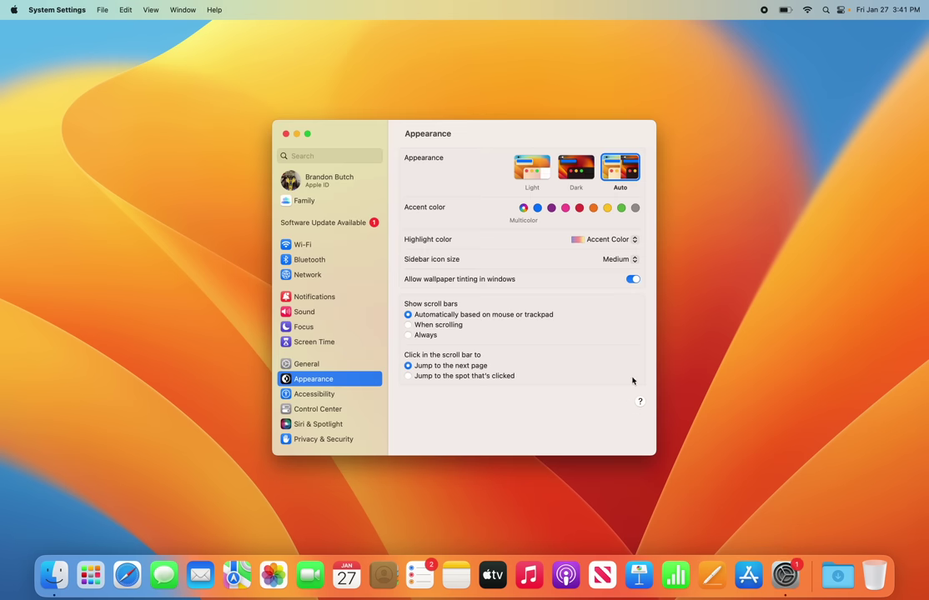
{"action": "scroll", "coordinate": [372, 311], "scroll_direction": "down", "scroll_amount": 2}
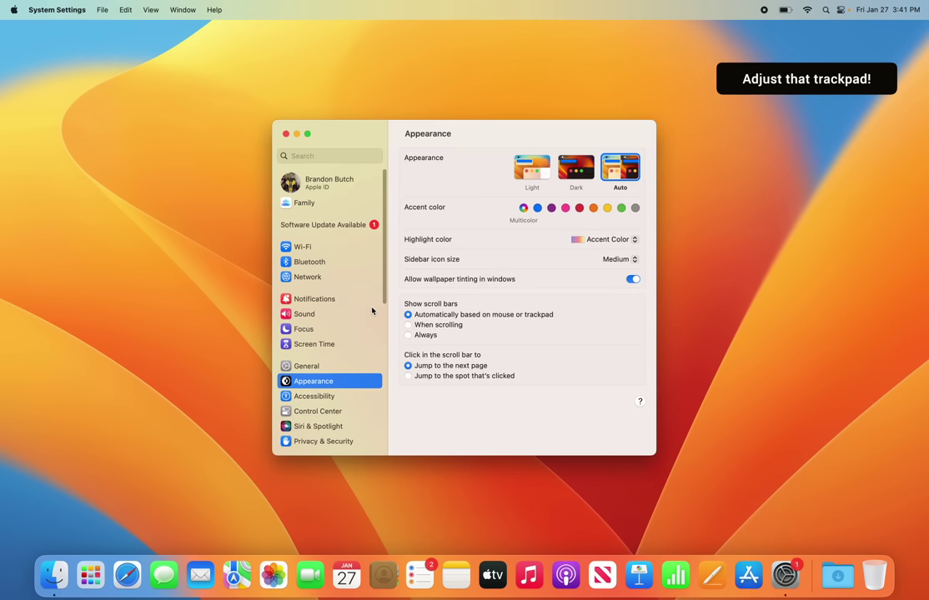
{"action": "scroll", "coordinate": [372, 311], "scroll_direction": "down", "scroll_amount": 5}
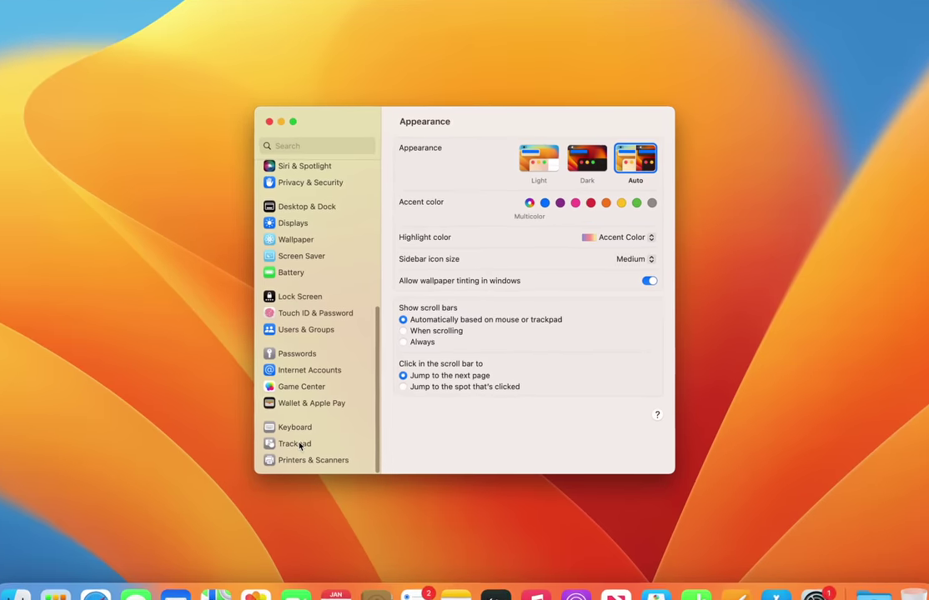
{"action": "left_click", "coordinate": [313, 430]}
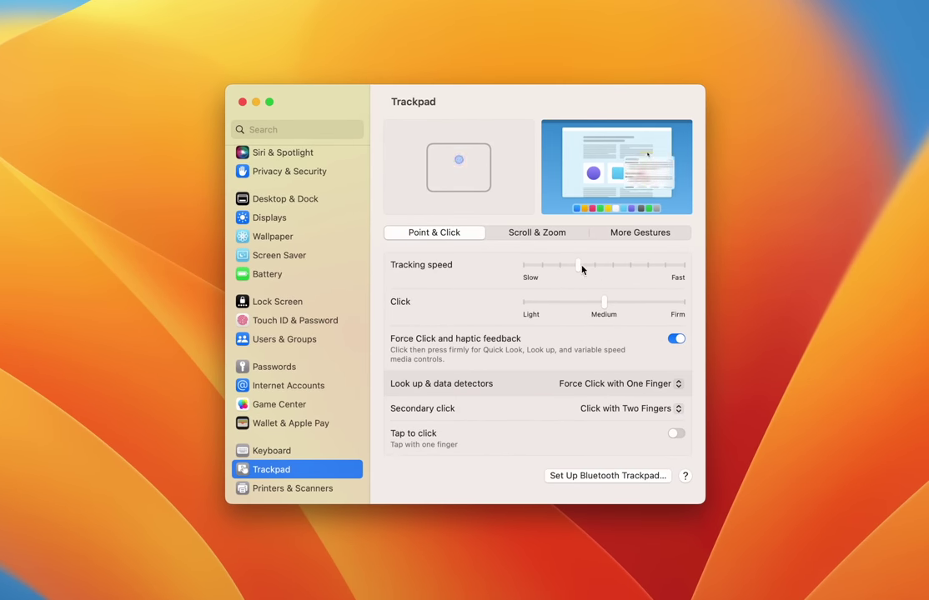
{"action": "left_click", "coordinate": [664, 265]}
{"action": "left_click", "coordinate": [646, 265]}
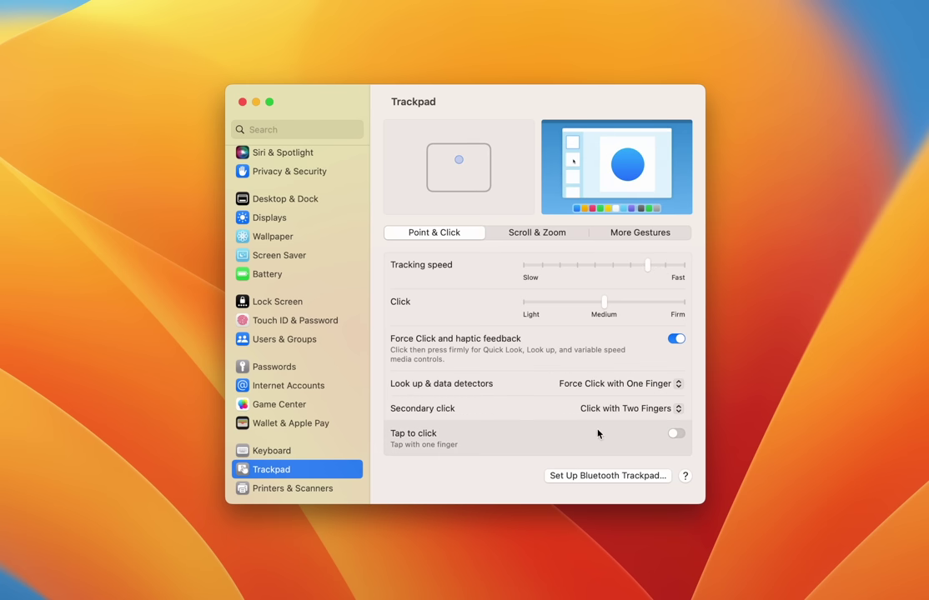
- Turn on Tap to click and turn off Natural scrolling for the trackpad
{"action": "left_click", "coordinate": [676, 435]}
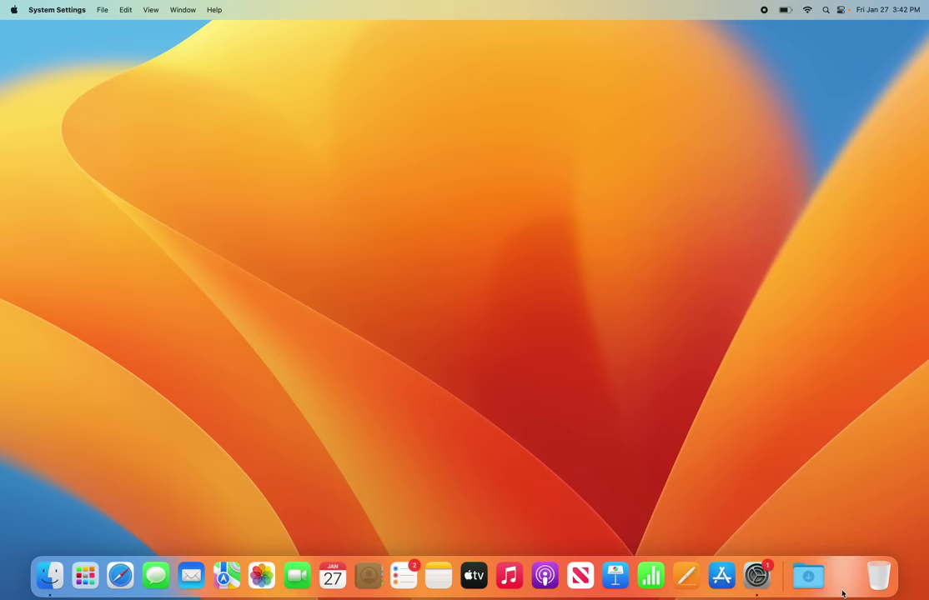
{"action": "left_click", "coordinate": [809, 574]}
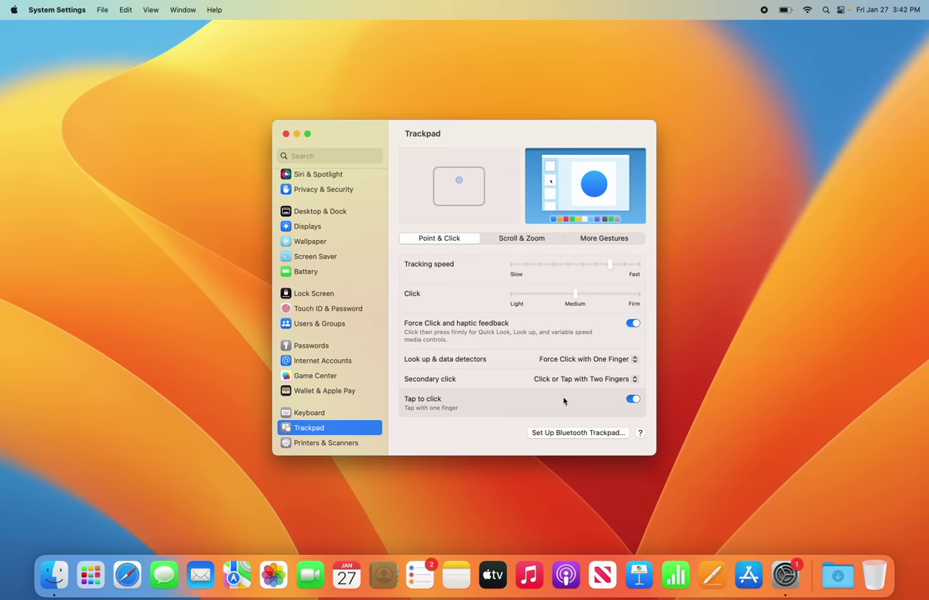
{"action": "left_click", "coordinate": [505, 239]}
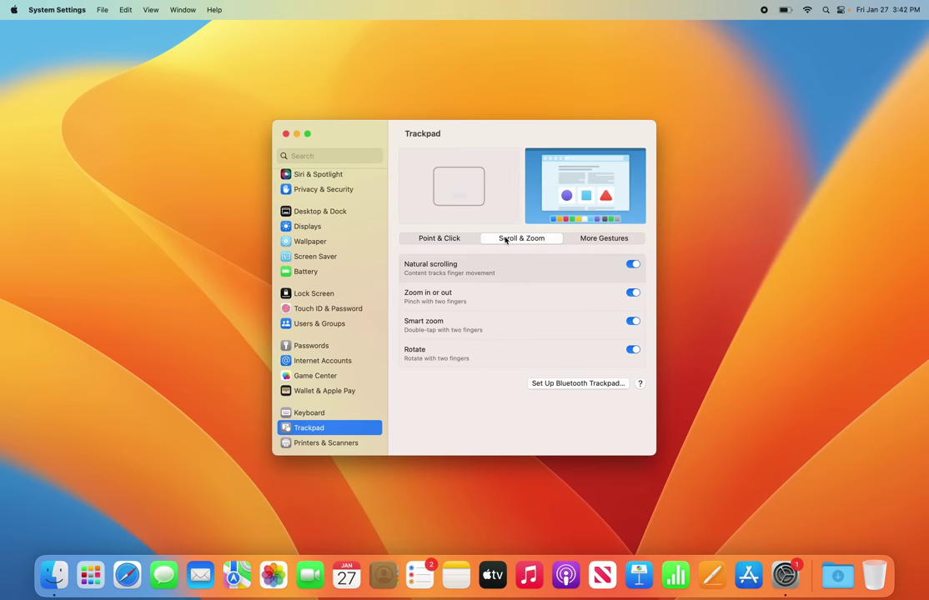
{"action": "left_click", "coordinate": [632, 265]}
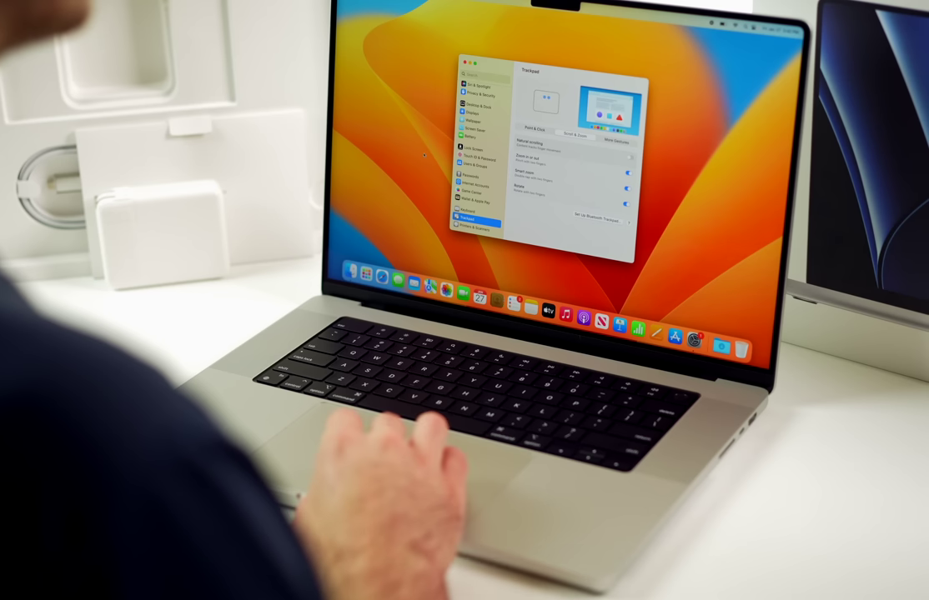
{"action": "scroll", "coordinate": [483, 158], "scroll_direction": "up", "scroll_amount": 2}
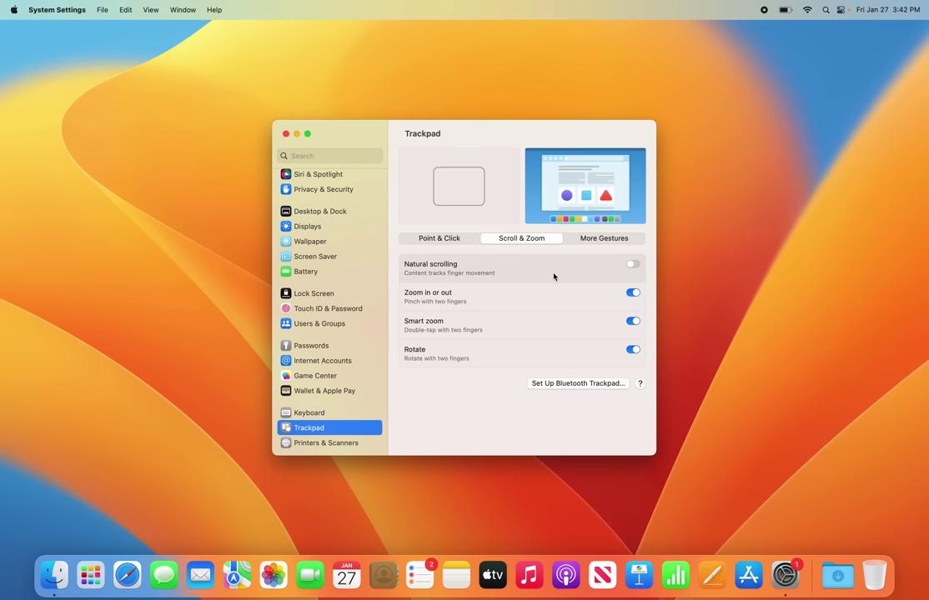
- Set the App Exposé trackpad gesture to Swipe Down with Three Fingers
{"action": "left_click", "coordinate": [617, 239]}
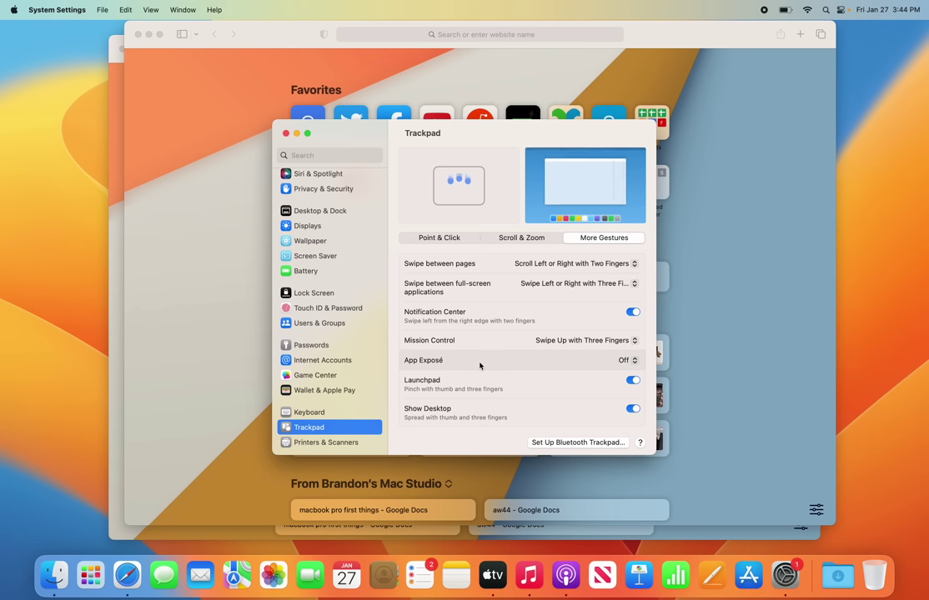
{"action": "left_click", "coordinate": [627, 361]}
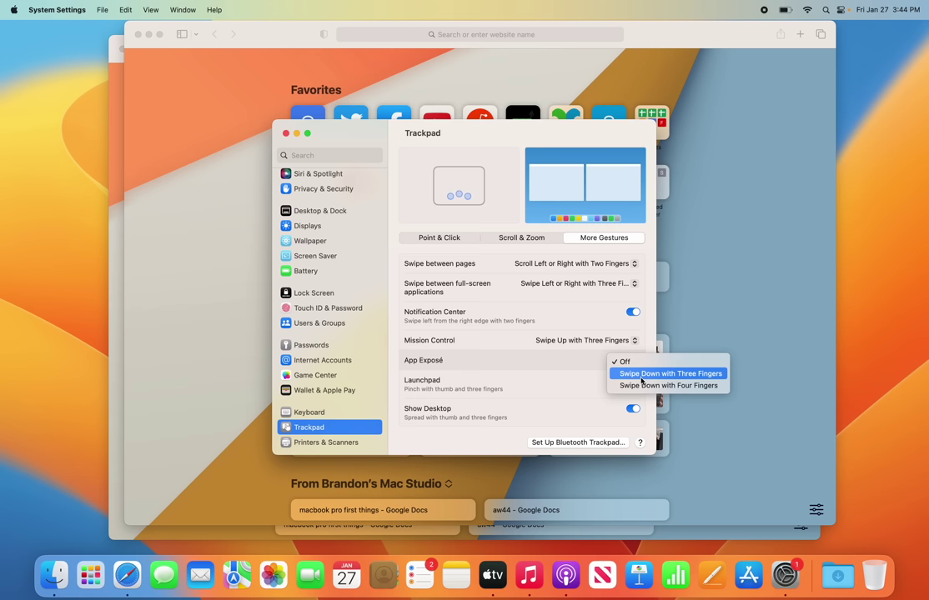
{"action": "left_click", "coordinate": [641, 375]}
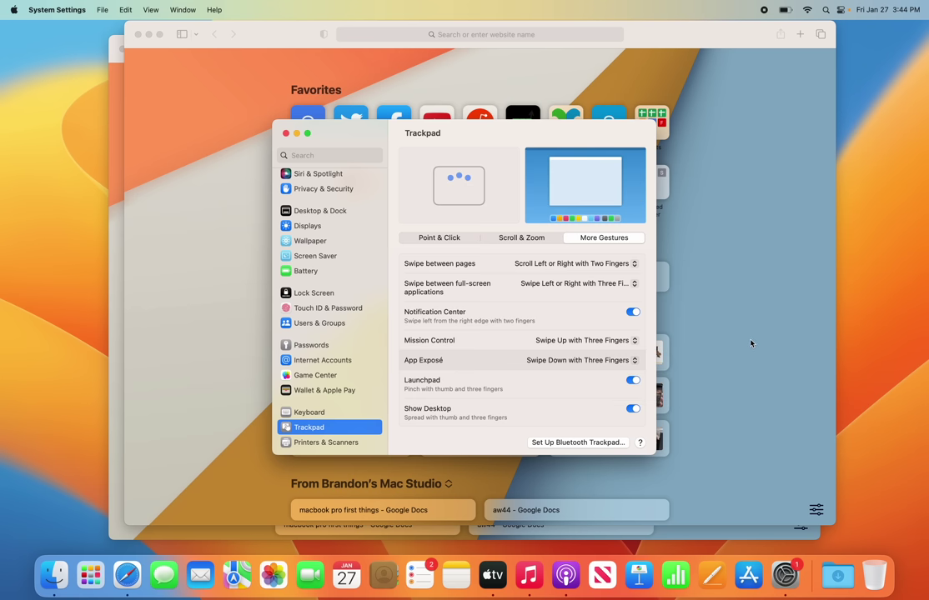
- Try out App Exposé, closing the System Settings window and bringing the other Safari window to the front
{"action": "key", "text": "ctrl+Down"}
{"action": "key", "text": "Escape"}
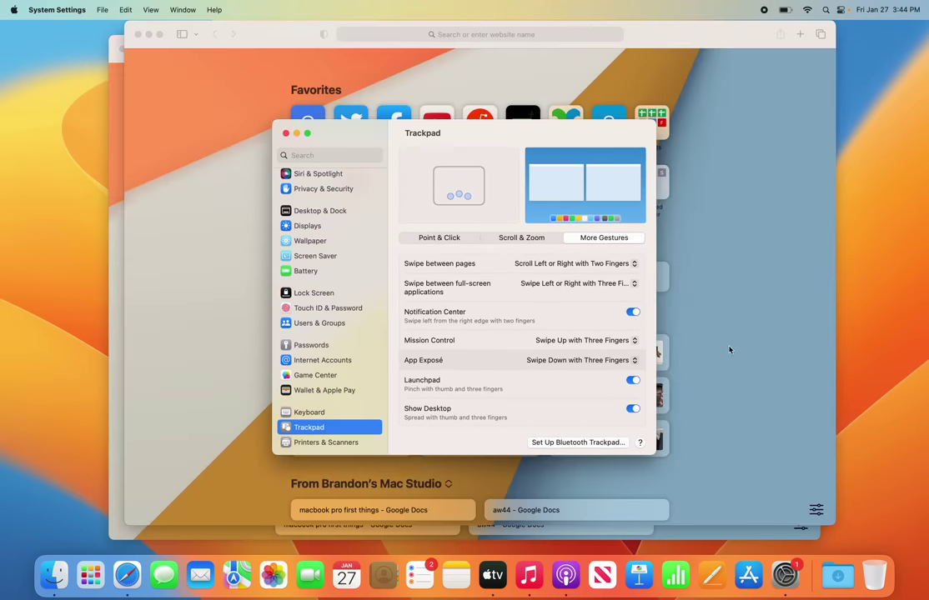
{"action": "key", "text": "super+w"}
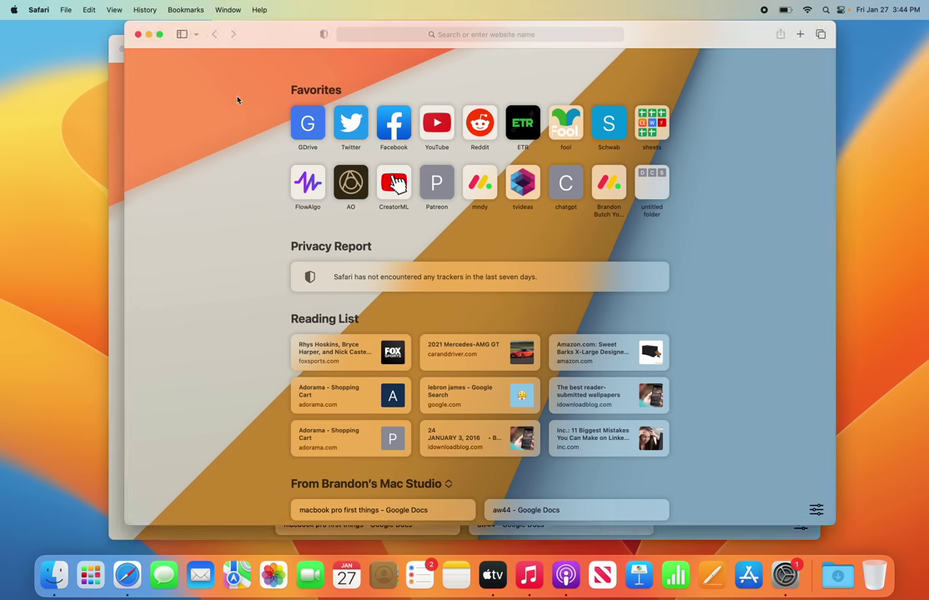
{"action": "key", "text": "ctrl+Down"}
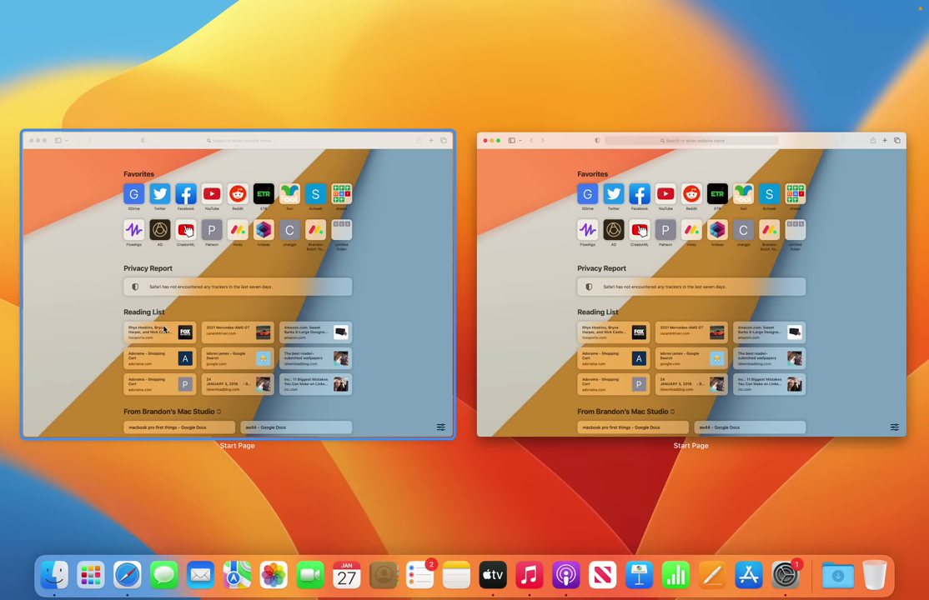
{"action": "left_click", "coordinate": [391, 331]}
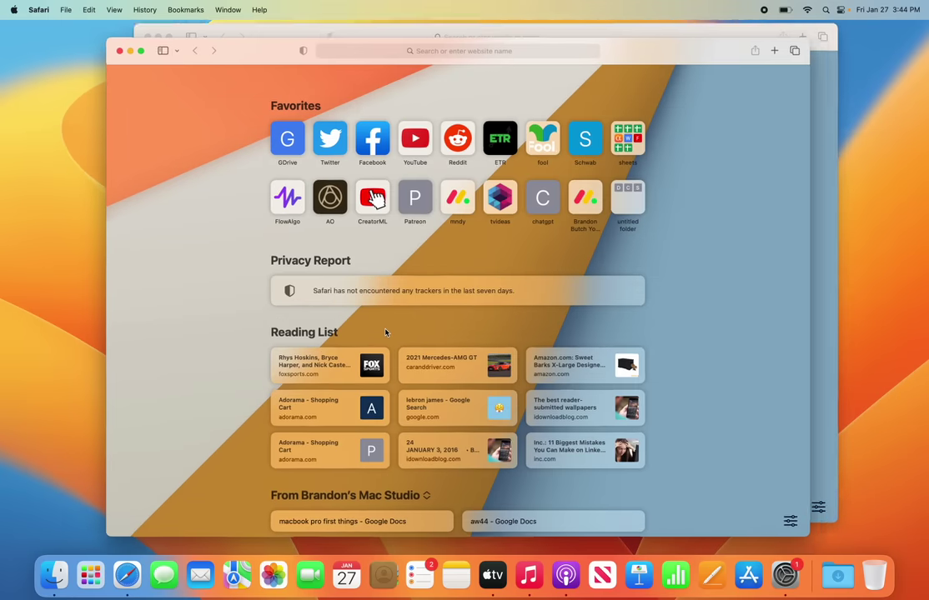
{"action": "key", "text": "ctrl+Down"}
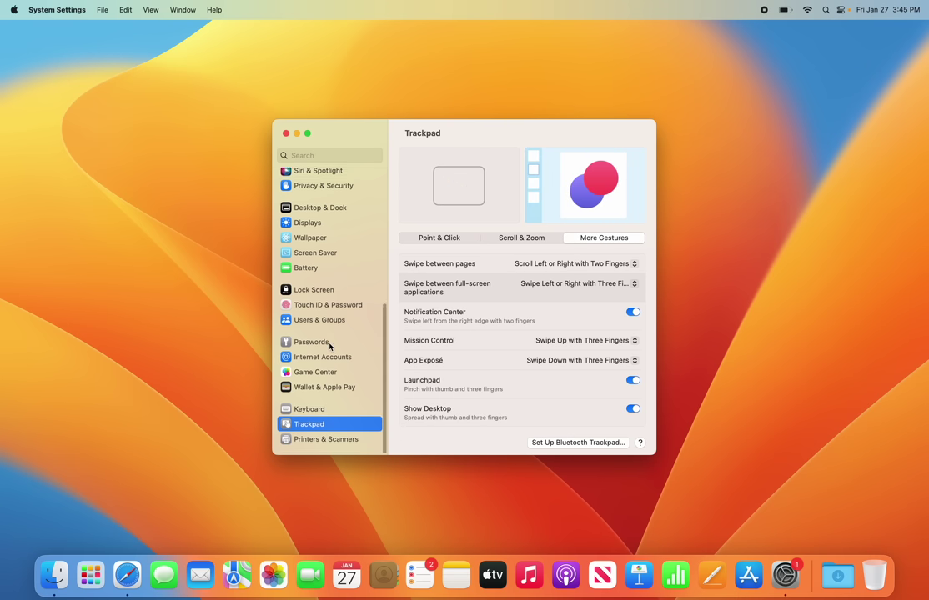
- In the trackpad options of Accessibility's Pointer Control, enable trackpad dragging with the Three Finger Drag style
{"action": "scroll", "coordinate": [329, 343], "scroll_direction": "up", "scroll_amount": 5}
{"action": "left_click", "coordinate": [321, 278]}
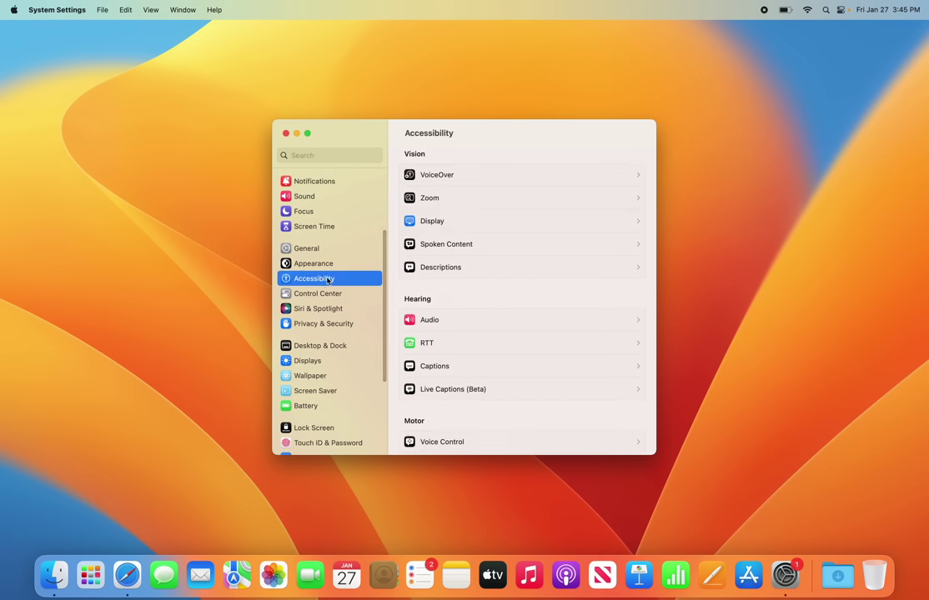
{"action": "scroll", "coordinate": [504, 294], "scroll_direction": "down", "scroll_amount": 3}
{"action": "scroll", "coordinate": [487, 312], "scroll_direction": "down", "scroll_amount": 1}
{"action": "left_click", "coordinate": [477, 346]}
{"action": "left_click", "coordinate": [512, 270]}
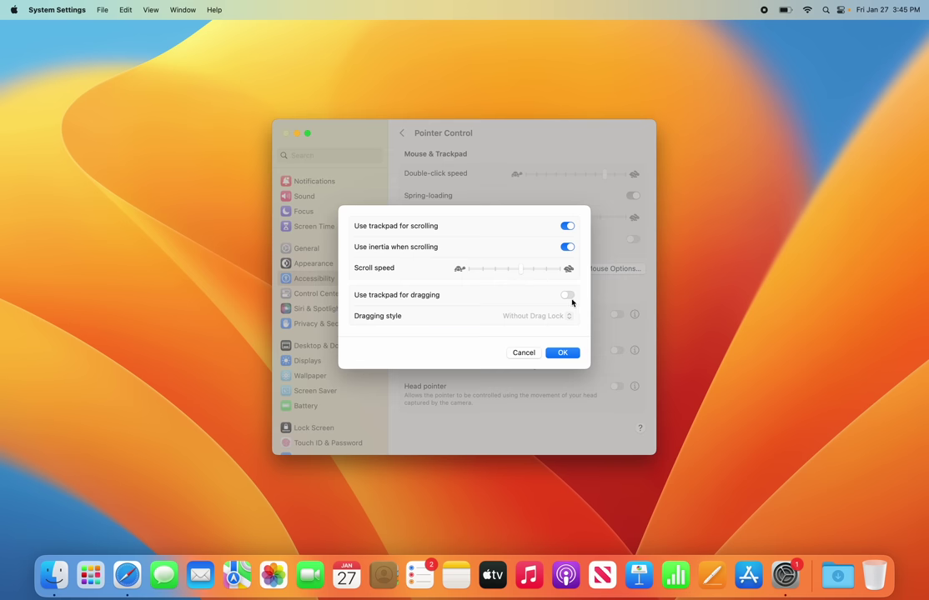
{"action": "left_click", "coordinate": [568, 296]}
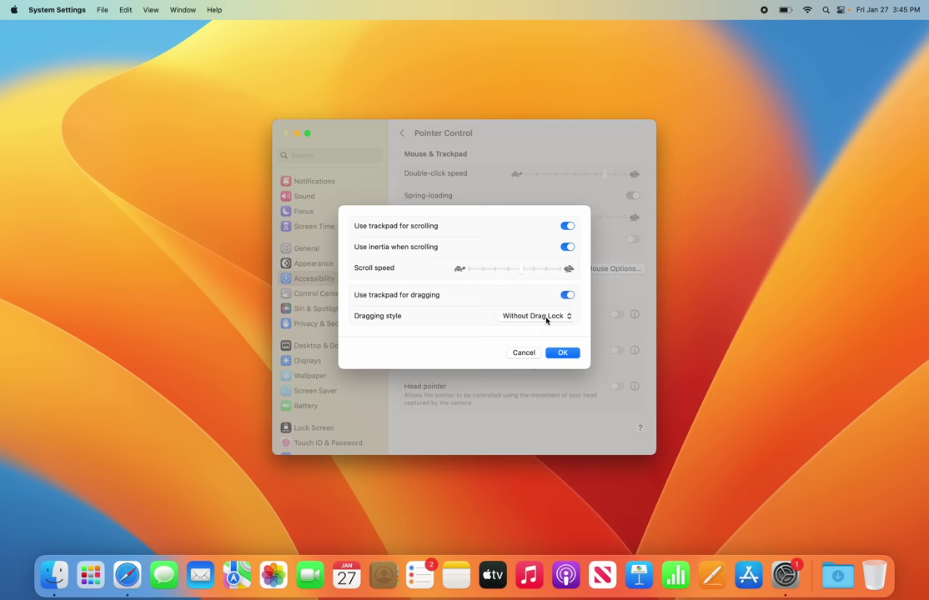
{"action": "left_click", "coordinate": [538, 316]}
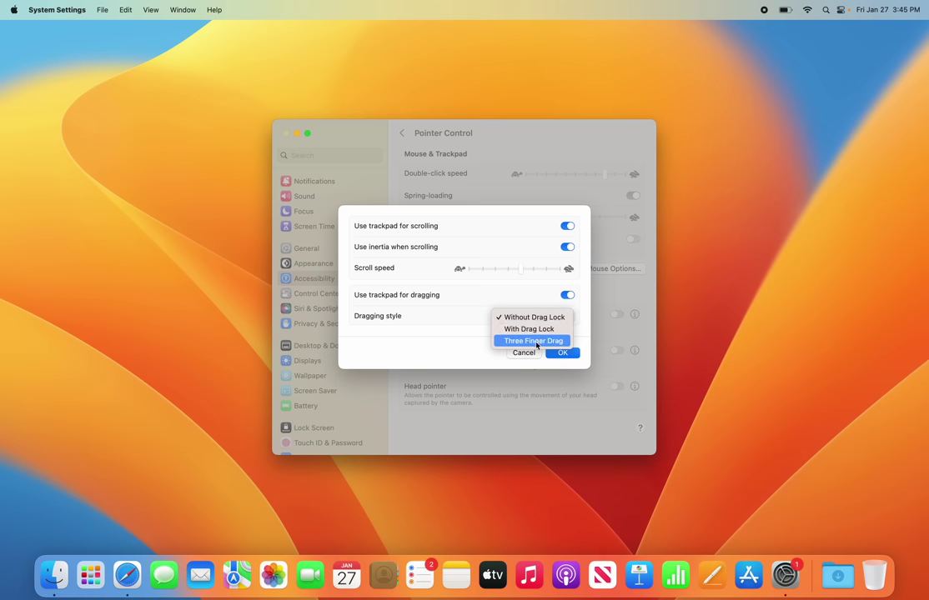
{"action": "left_click", "coordinate": [536, 341]}
{"action": "left_click", "coordinate": [562, 353]}
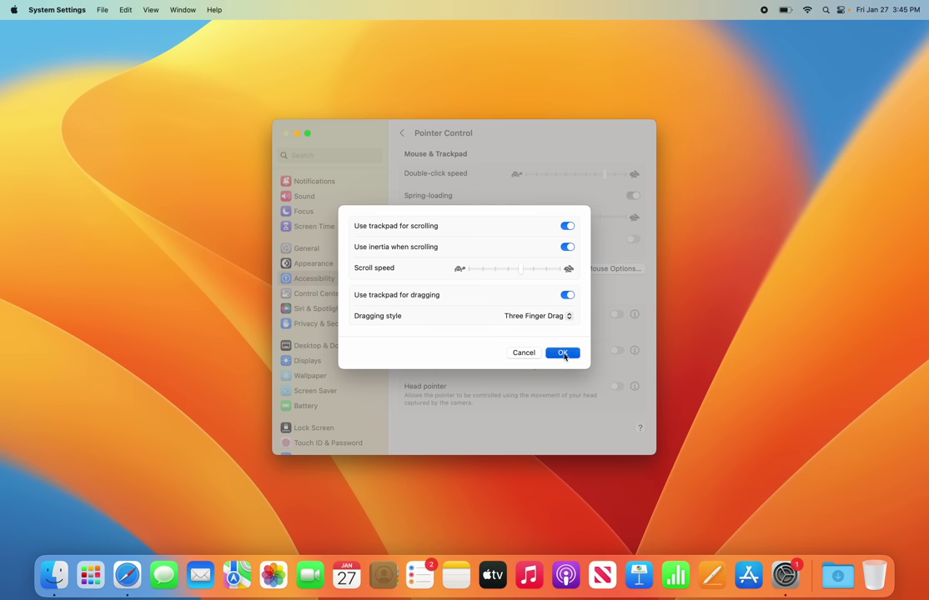
- Open the Applications folder in Finder and move its window and the System Settings window side by side
{"action": "left_click", "coordinate": [54, 575]}
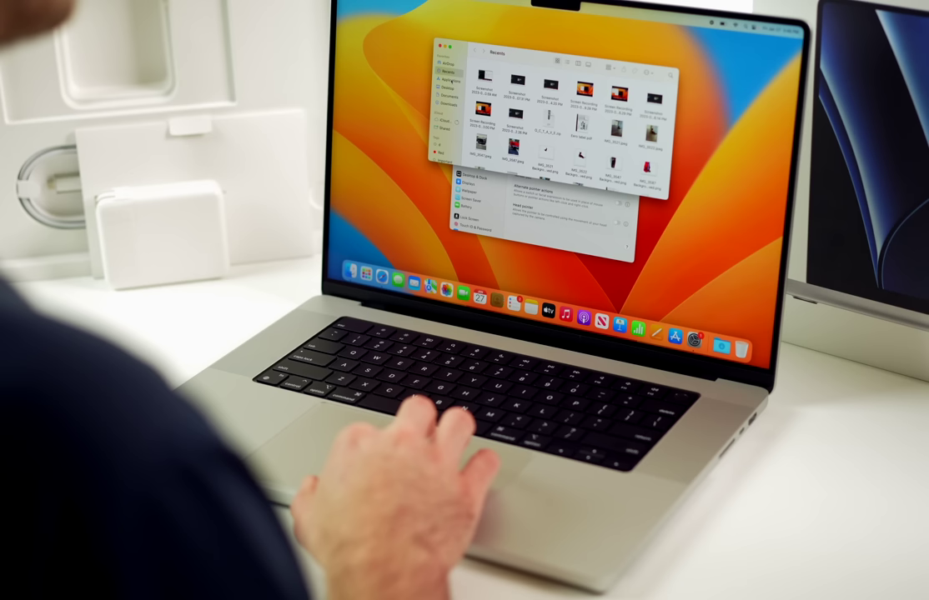
{"action": "left_click", "coordinate": [258, 171]}
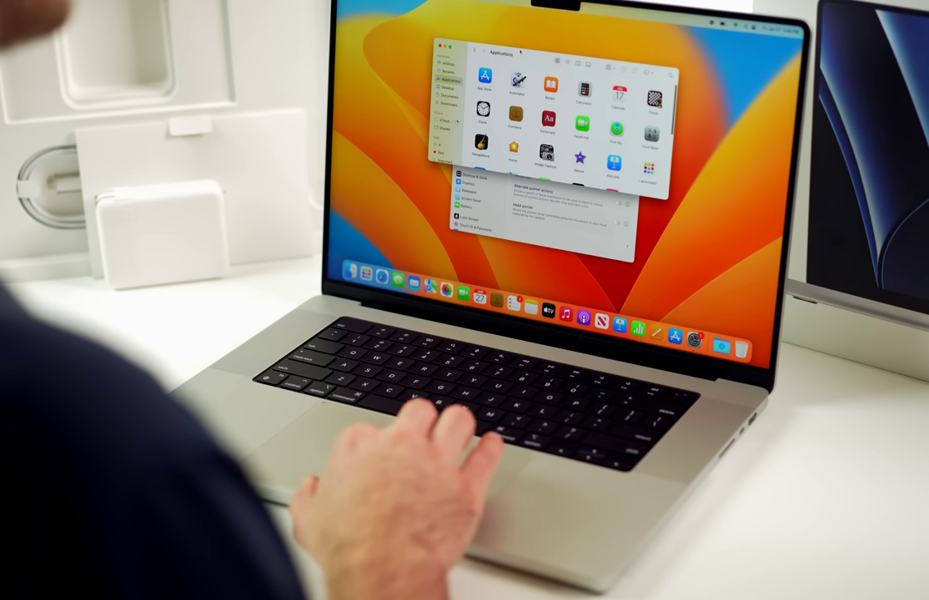
{"action": "left_click_drag", "start_coordinate": [520, 52], "coordinate": [561, 37]}
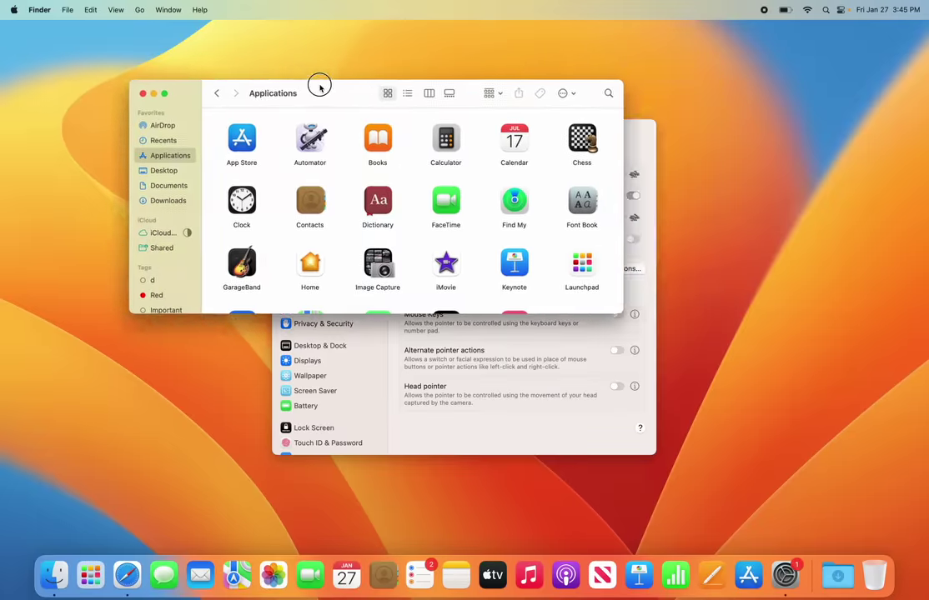
{"action": "left_click_drag", "start_coordinate": [319, 82], "coordinate": [631, 79]}
{"action": "left_click_drag", "start_coordinate": [356, 136], "coordinate": [146, 90]}
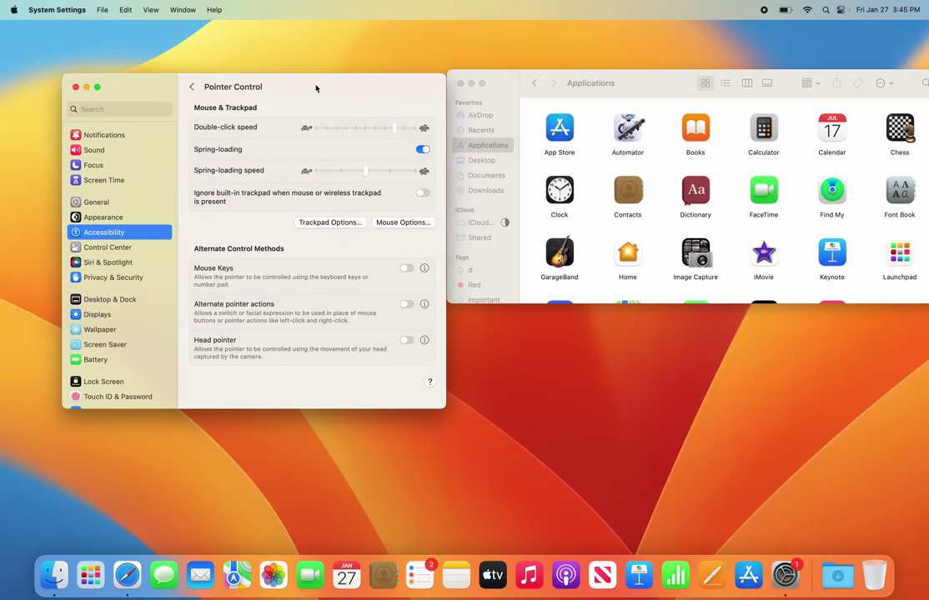
{"action": "left_click_drag", "start_coordinate": [355, 98], "coordinate": [341, 81]}
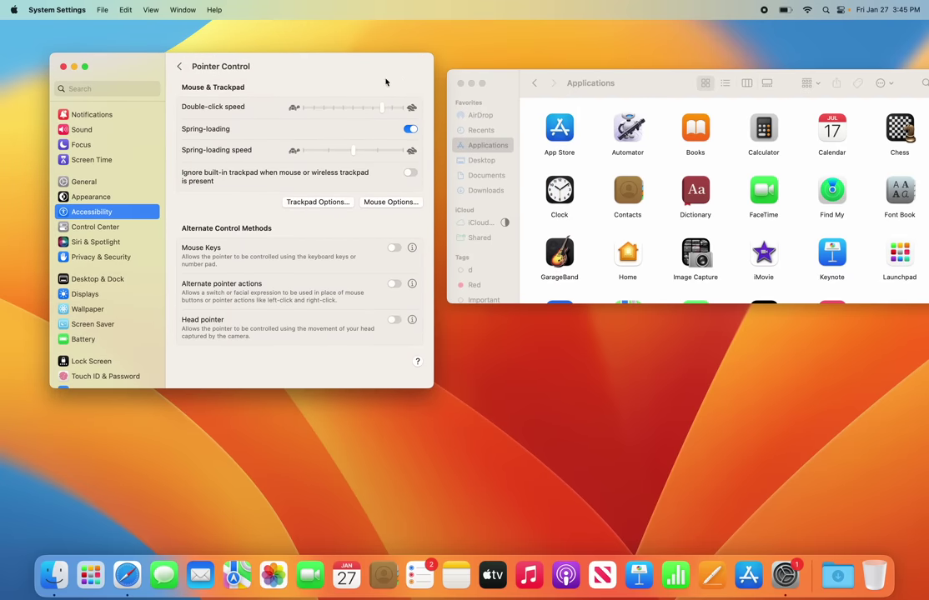
{"action": "left_click_drag", "start_coordinate": [668, 83], "coordinate": [634, 53]}
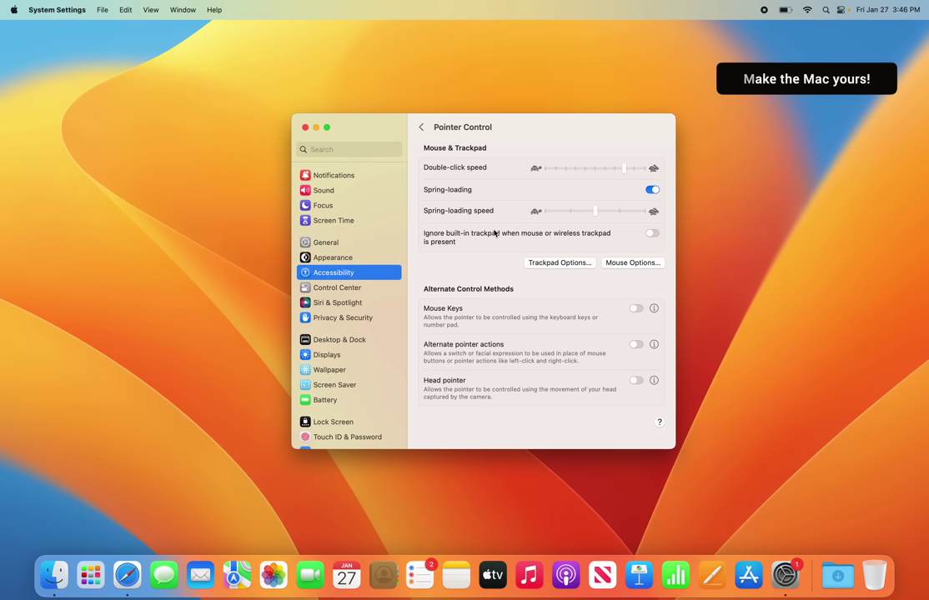
- Download the Motion Green wallpaper from the Light & Dark Desktop collection and switch the selection to Motion Purple
{"action": "left_click", "coordinate": [353, 243]}
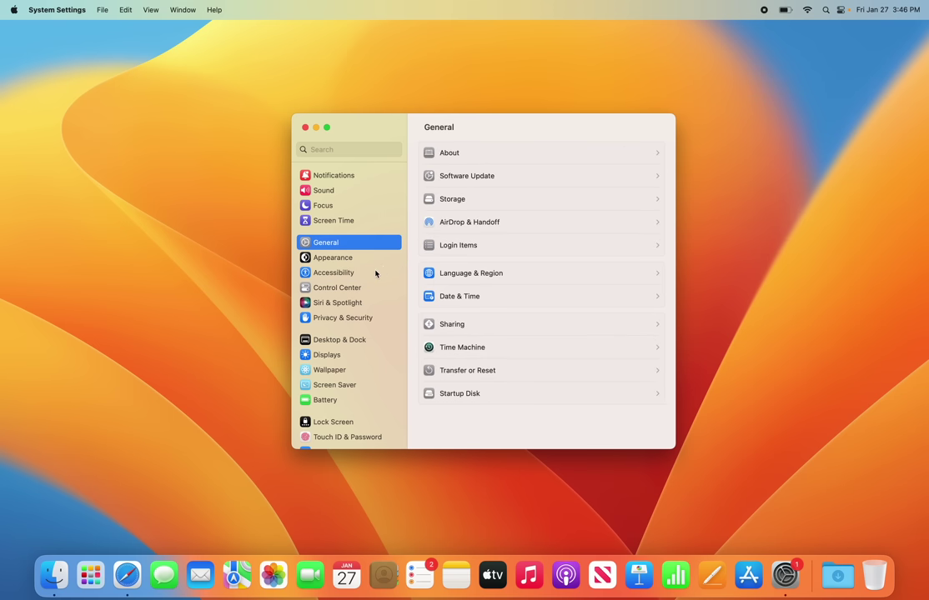
{"action": "left_click", "coordinate": [345, 373]}
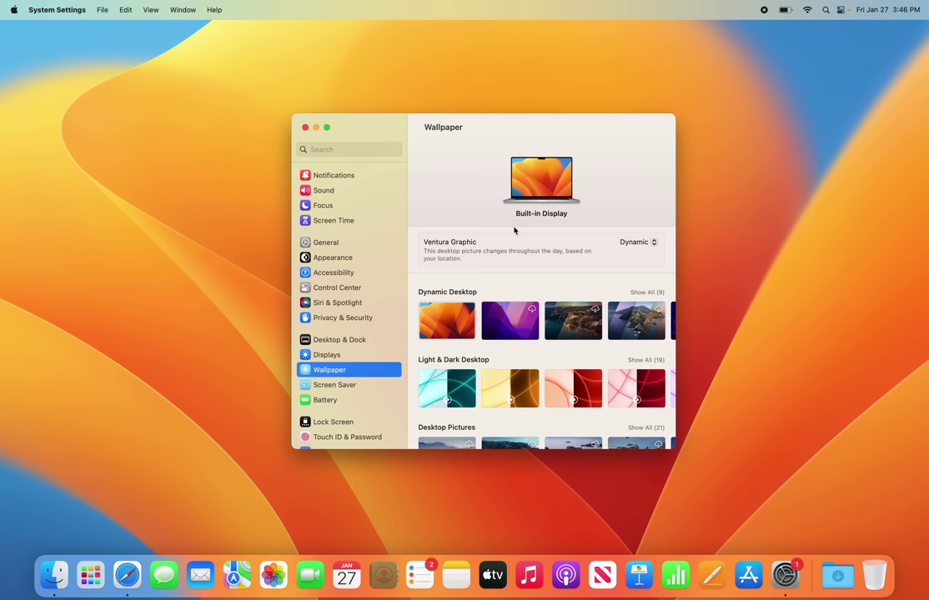
{"action": "scroll", "coordinate": [501, 325], "scroll_direction": "down", "scroll_amount": 3}
{"action": "scroll", "coordinate": [504, 308], "scroll_direction": "up", "scroll_amount": 3}
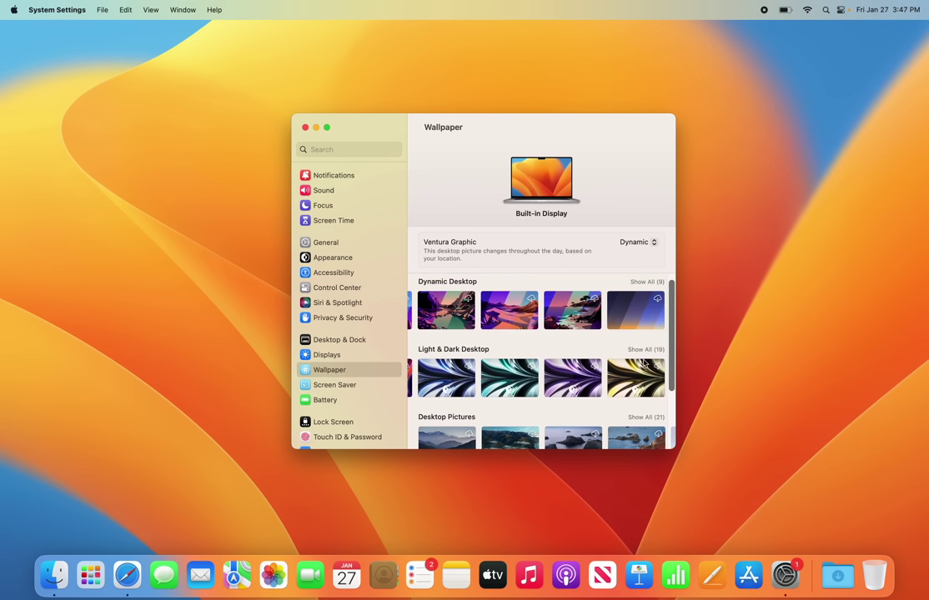
{"action": "scroll", "coordinate": [501, 330], "scroll_direction": "down", "scroll_amount": 2}
{"action": "left_click", "coordinate": [510, 329]}
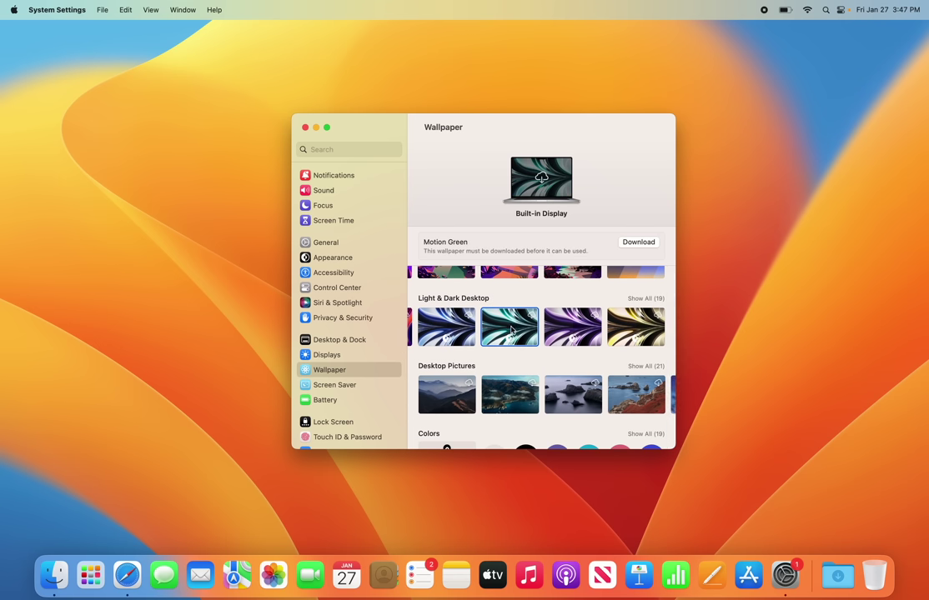
{"action": "left_click", "coordinate": [542, 180]}
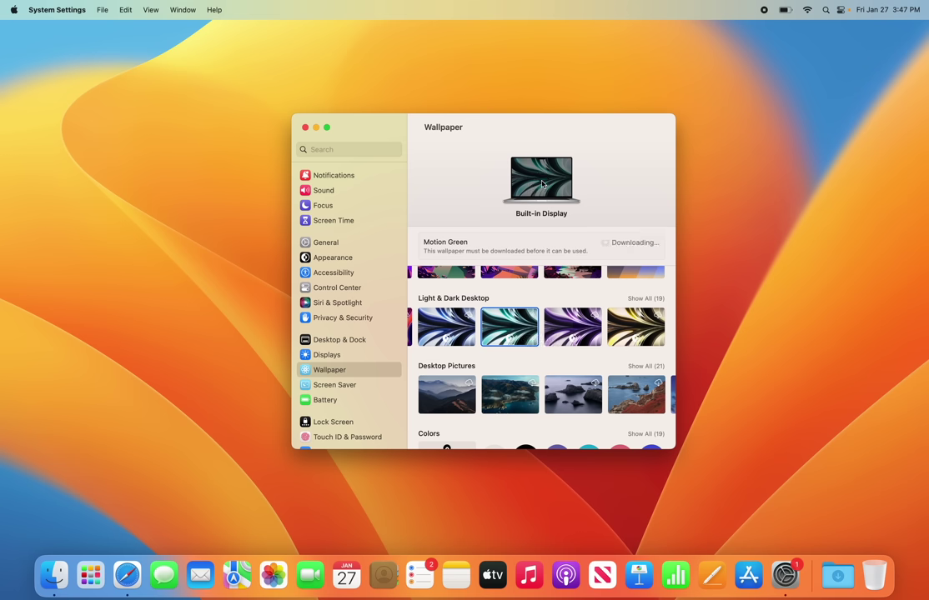
{"action": "left_click", "coordinate": [590, 319]}
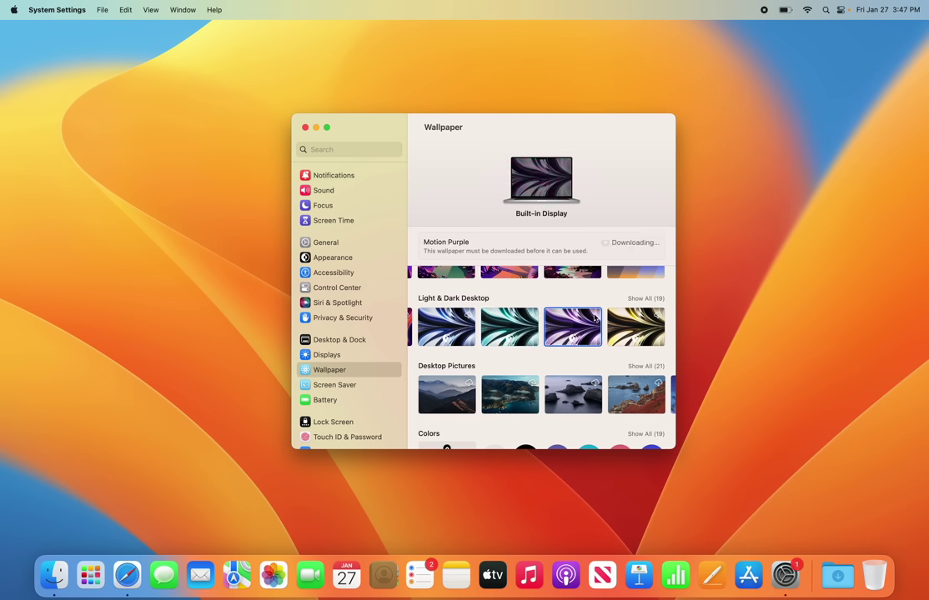
- Select the Motion Yellow and Chroma Blue wallpapers for download, and set Hello Blue from Light & Dark Desktop as the desktop wallpaper
{"action": "left_click", "coordinate": [654, 319]}
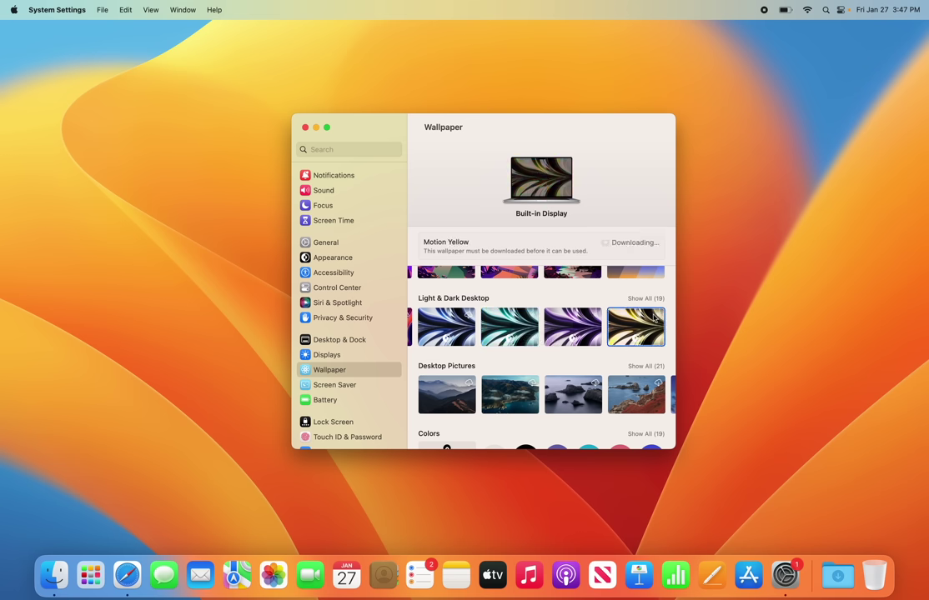
{"action": "left_click", "coordinate": [469, 318]}
{"action": "left_click", "coordinate": [471, 311]}
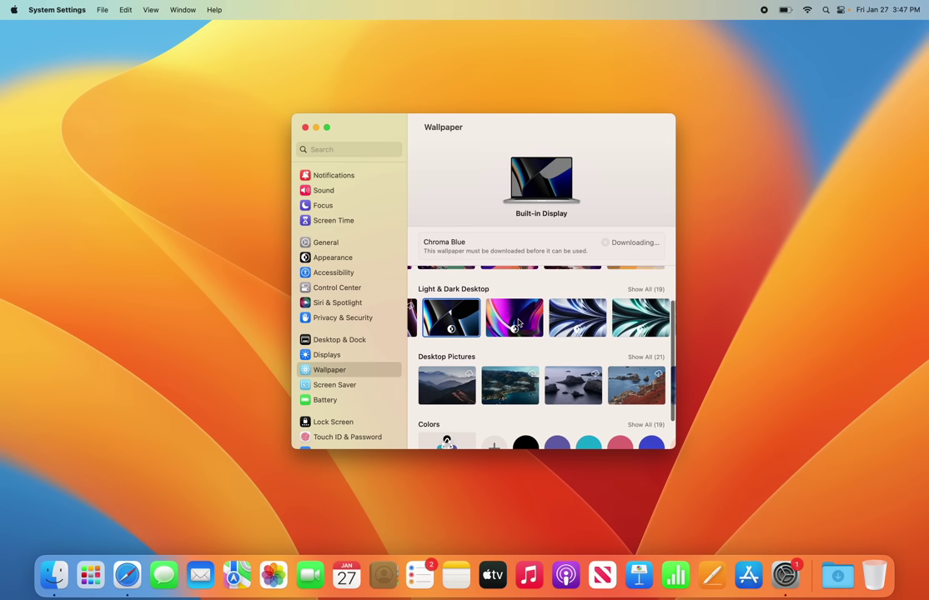
{"action": "left_click", "coordinate": [552, 375]}
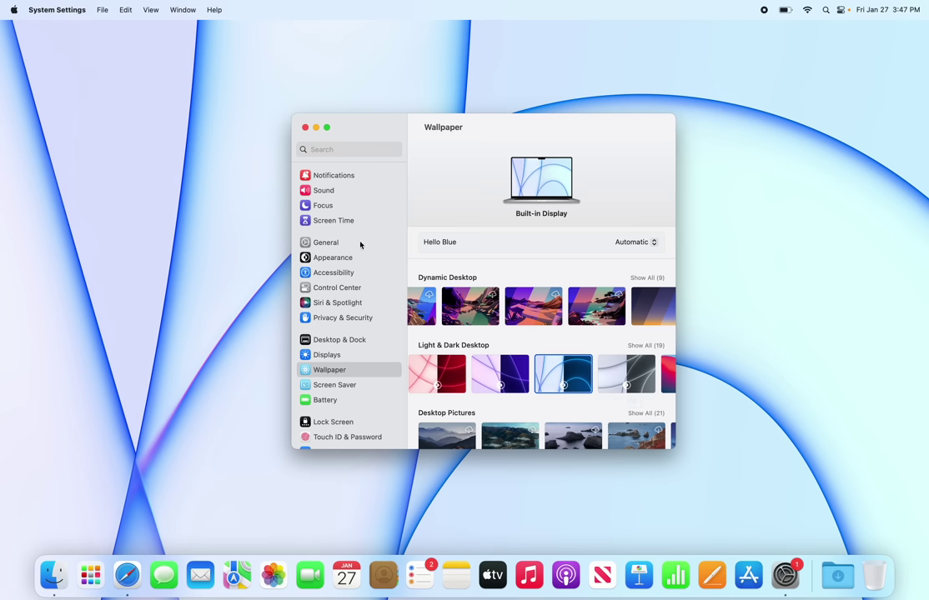
- Check for software updates in the General settings and return to the General overview
{"action": "left_click", "coordinate": [350, 244]}
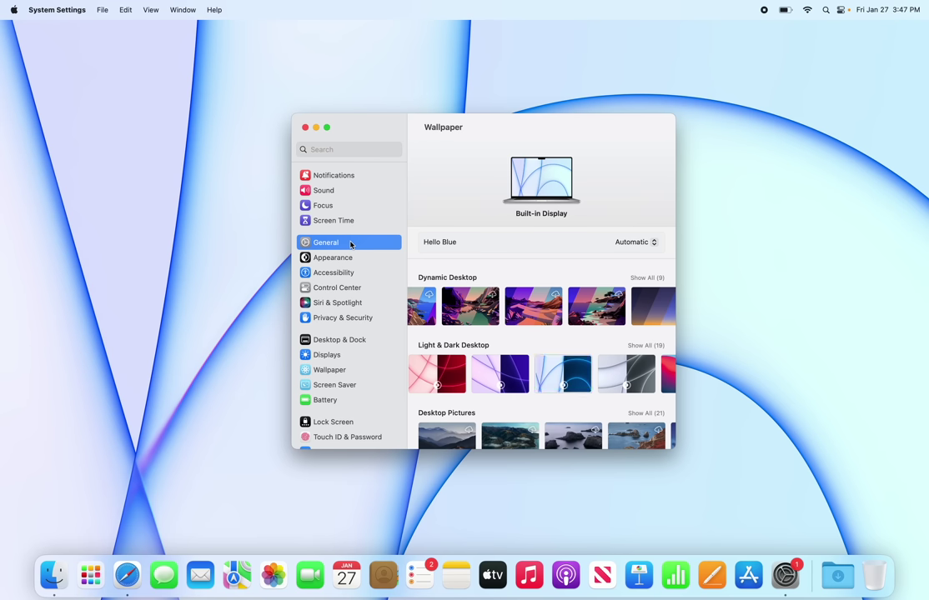
{"action": "left_click", "coordinate": [489, 176]}
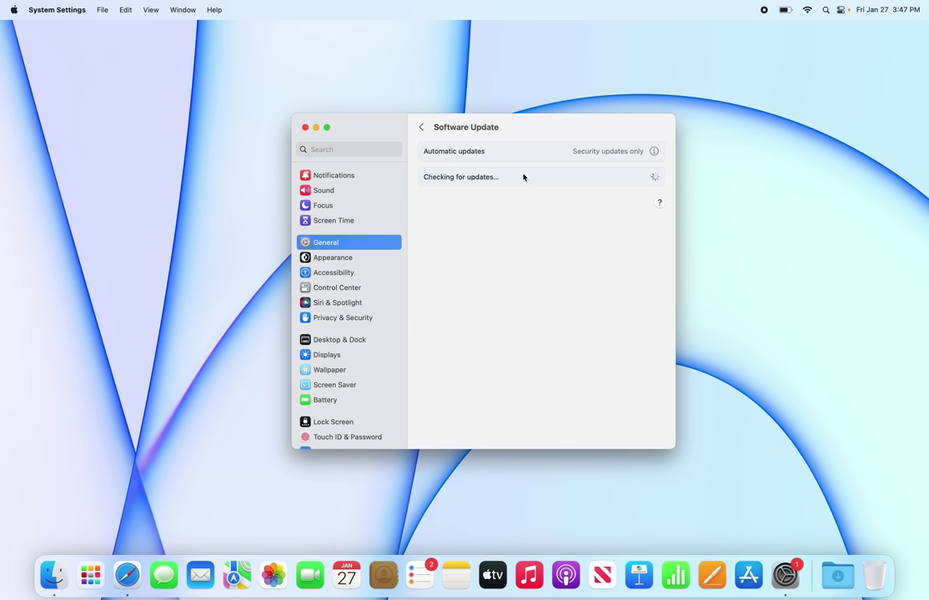
{"action": "left_click", "coordinate": [325, 241]}
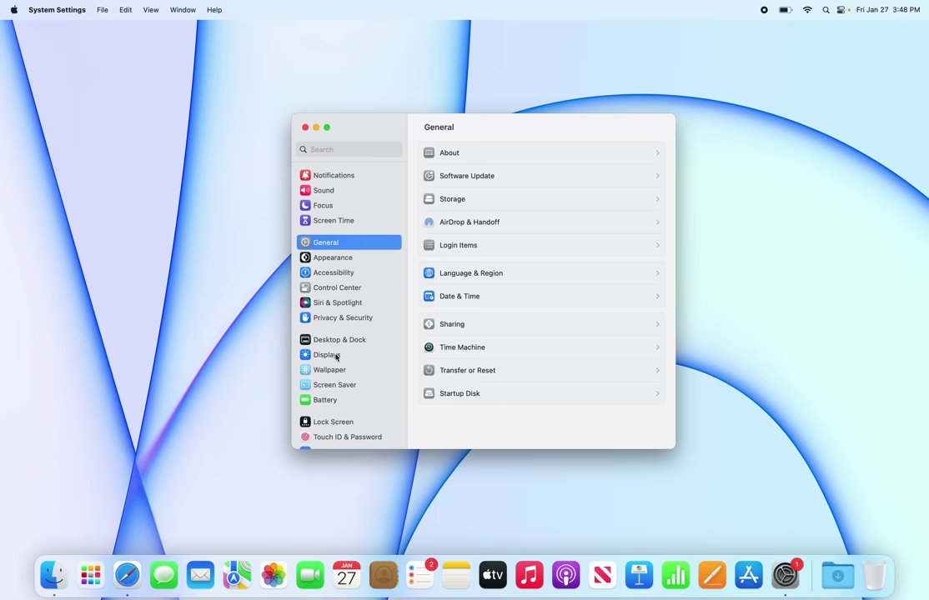
- Set the built-in display's resolution to More Space in the Displays settings
{"action": "left_click", "coordinate": [343, 357]}
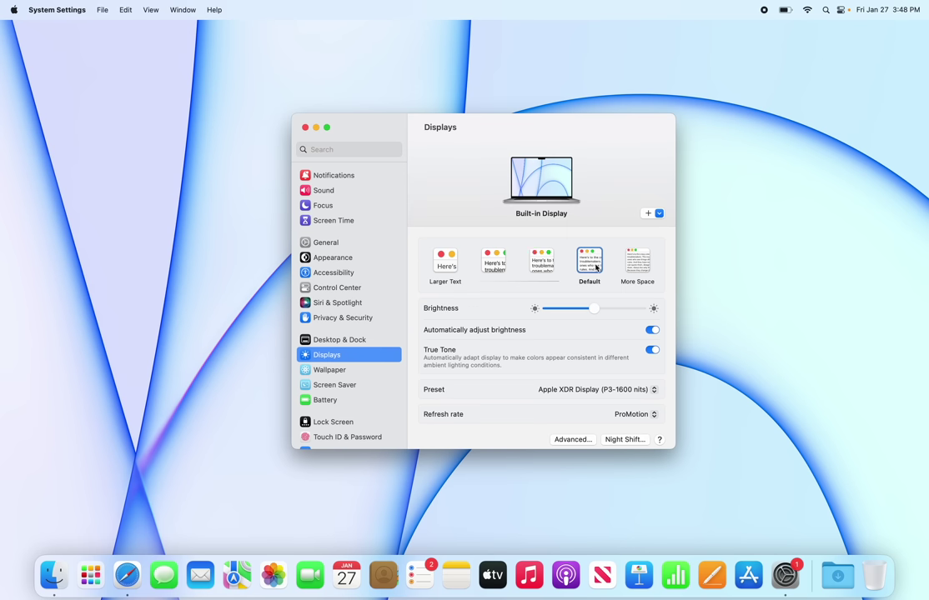
{"action": "left_click", "coordinate": [637, 260]}
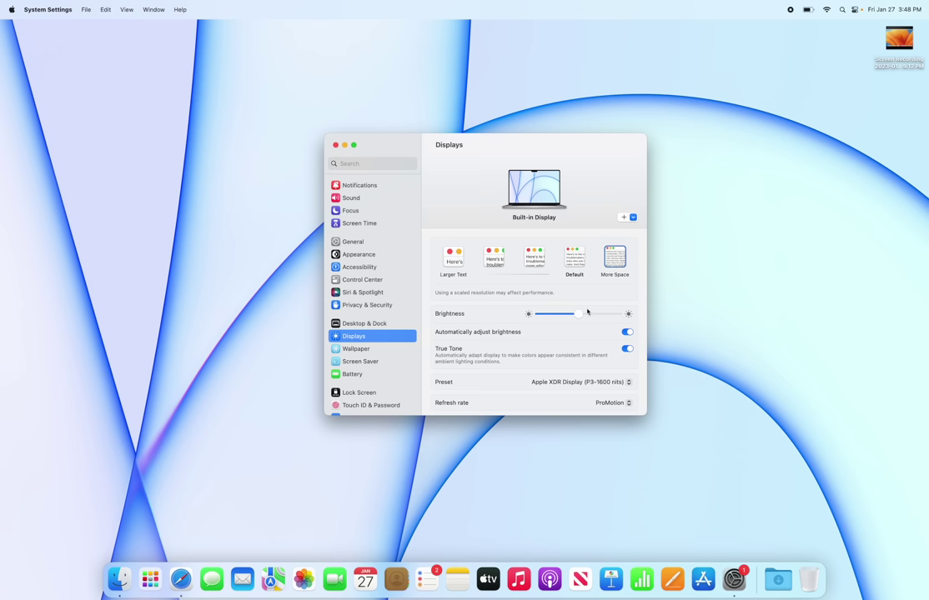
- In the Appearance settings, try Dark and Light before choosing Auto, and try the Blue and Purple accent colors
{"action": "left_click", "coordinate": [365, 256]}
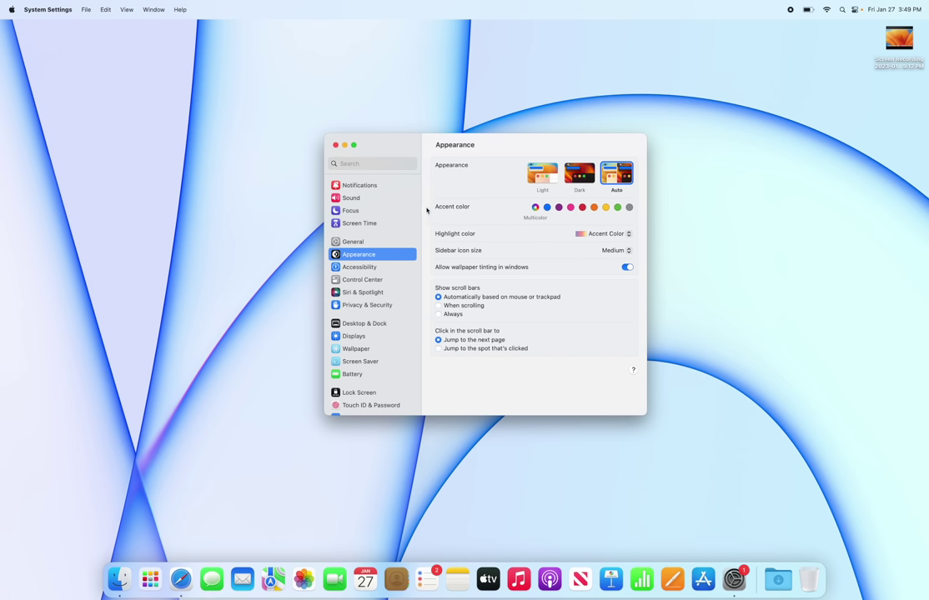
{"action": "left_click", "coordinate": [579, 172]}
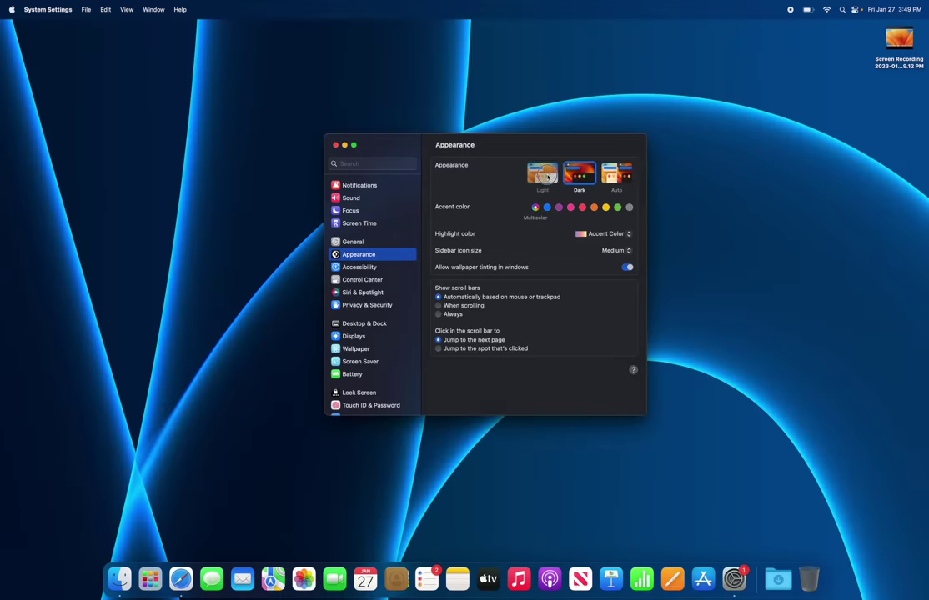
{"action": "left_click", "coordinate": [547, 176]}
{"action": "left_click", "coordinate": [618, 177]}
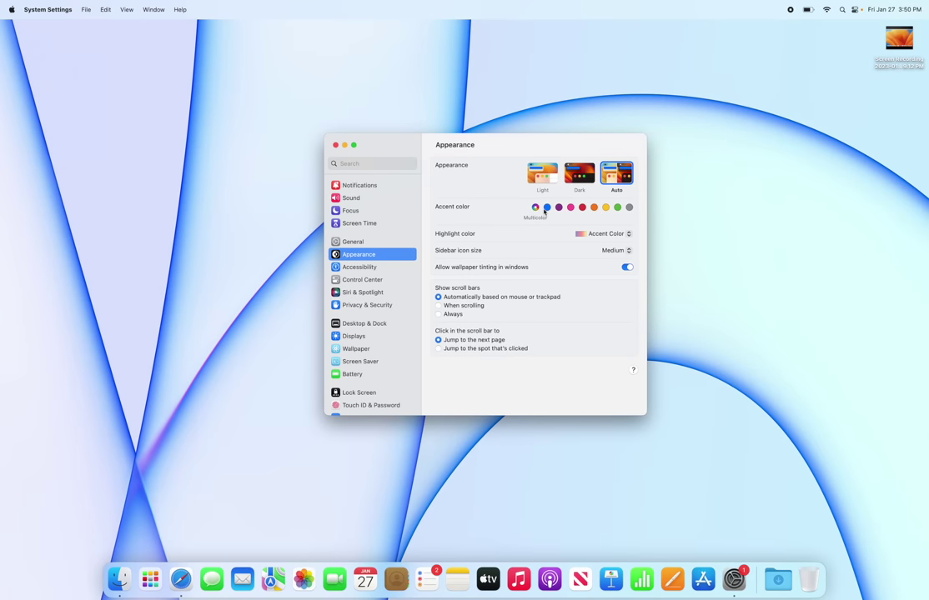
{"action": "left_click", "coordinate": [546, 208]}
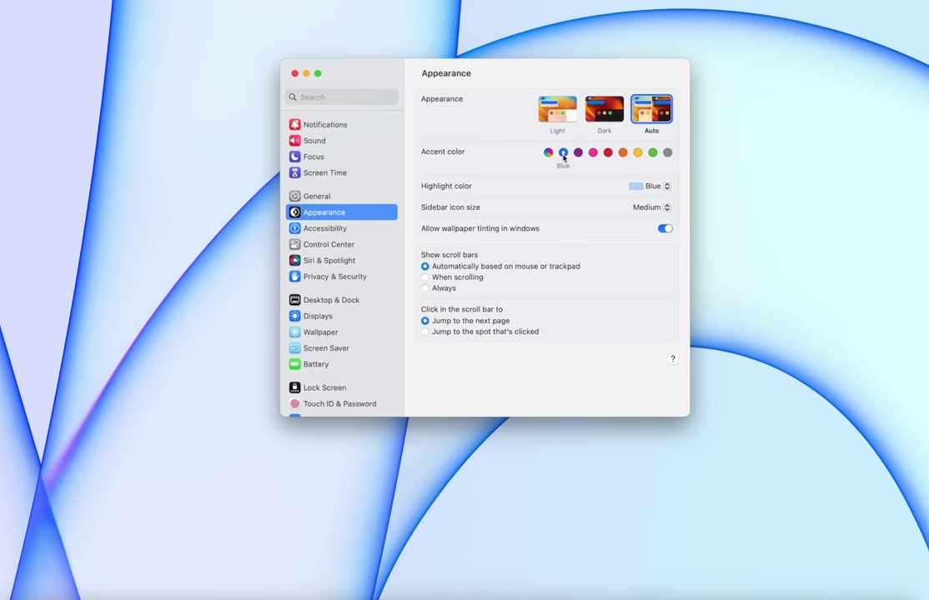
{"action": "left_click", "coordinate": [582, 141]}
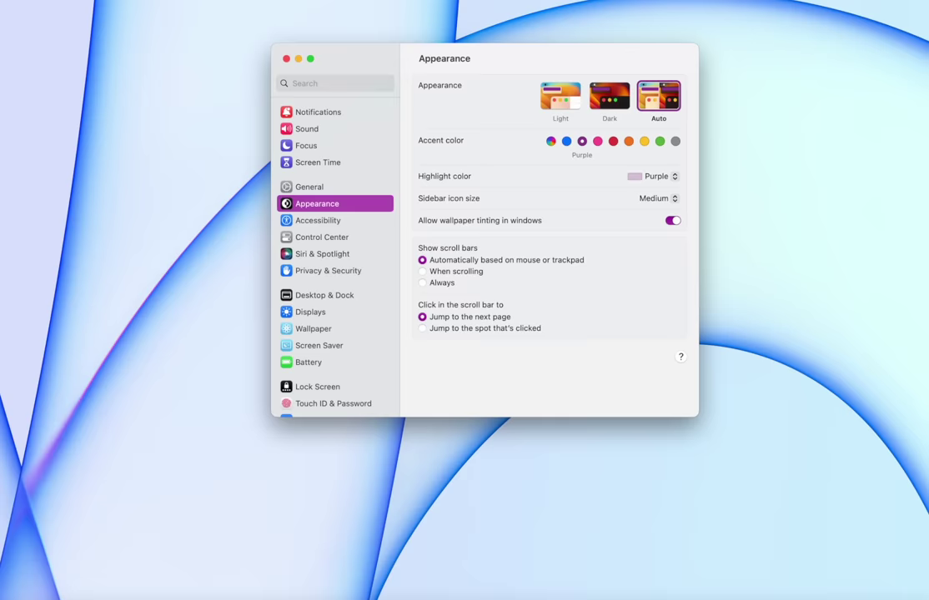
- Open the Applications folder in Finder, move its window below the Appearance options, and bring System Settings back to the front
{"action": "left_click", "coordinate": [33, 479]}
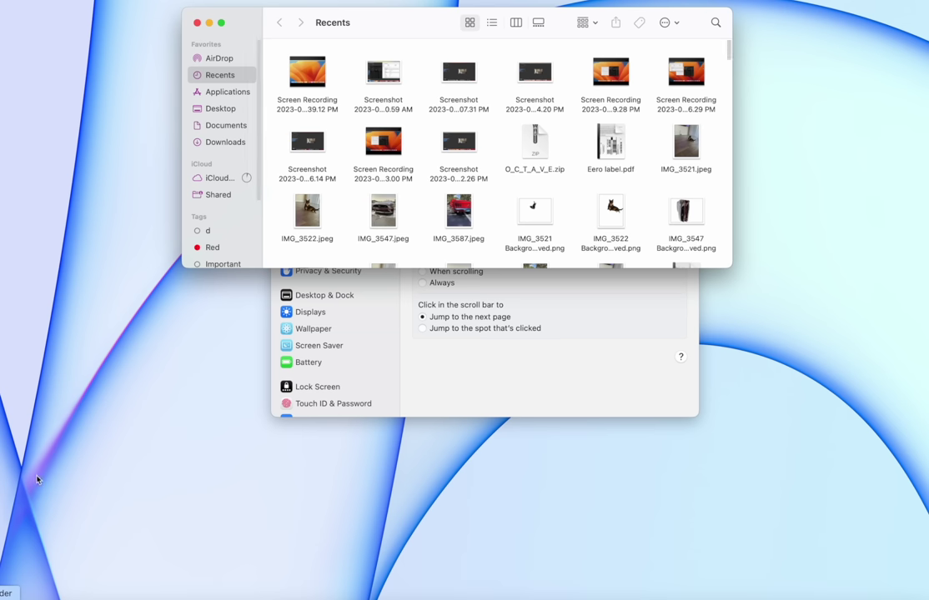
{"action": "left_click", "coordinate": [221, 92]}
{"action": "left_click_drag", "start_coordinate": [373, 22], "coordinate": [449, 329]}
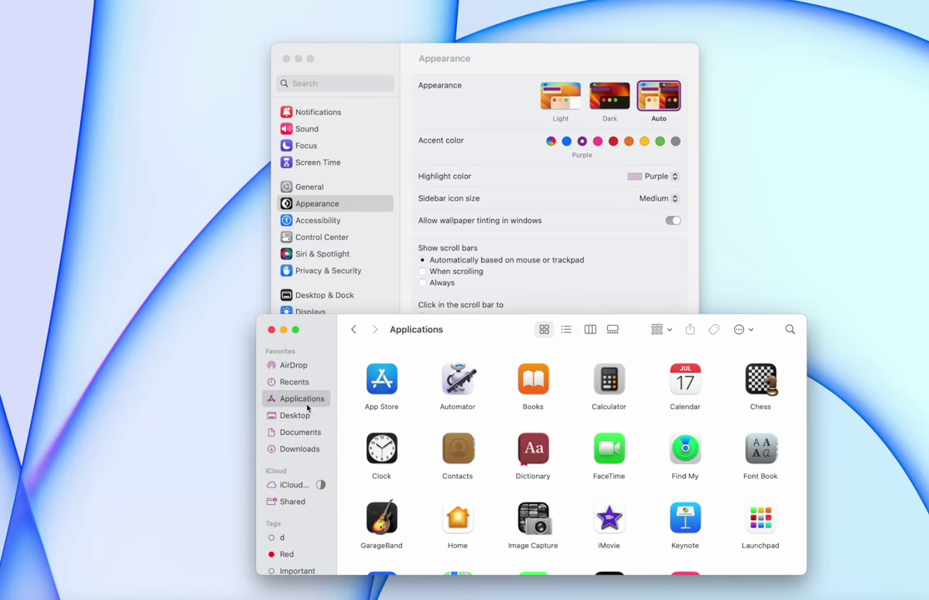
{"action": "left_click_drag", "start_coordinate": [326, 337], "coordinate": [277, 341]}
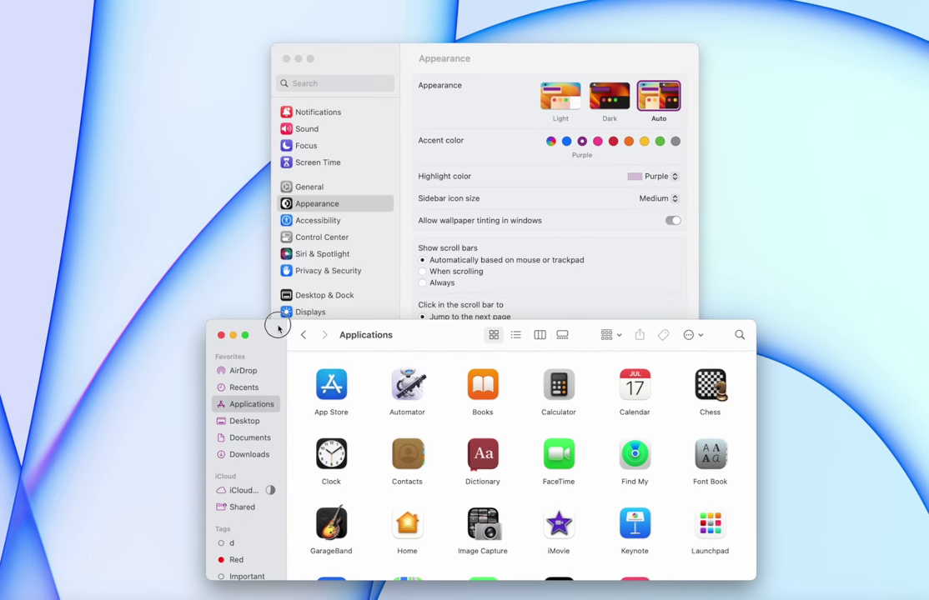
{"action": "left_click", "coordinate": [432, 57]}
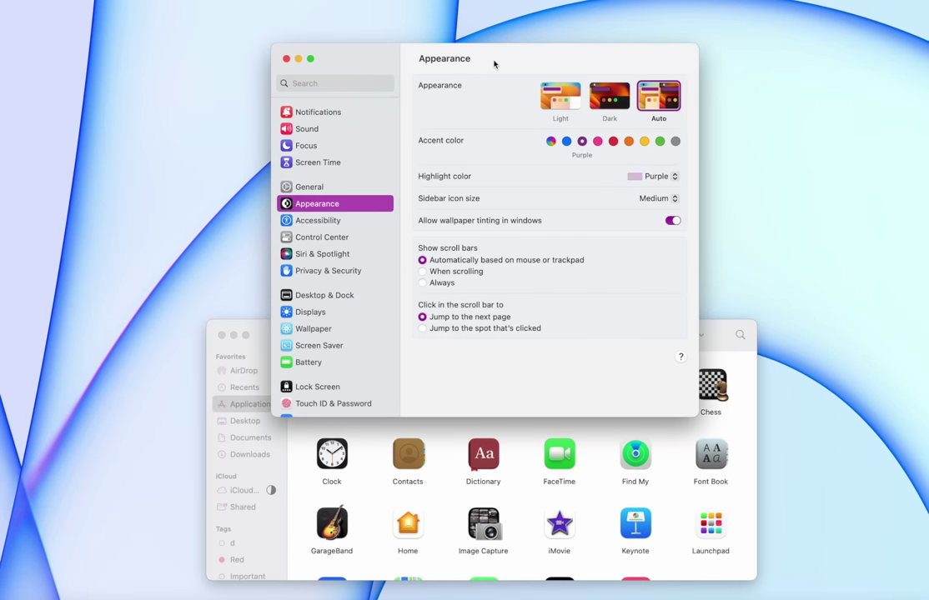
- Try the Pink, Red and Green accent colors and set the accent color to Blue
{"action": "left_click", "coordinate": [597, 141]}
{"action": "left_click", "coordinate": [613, 141]}
{"action": "left_click", "coordinate": [658, 142]}
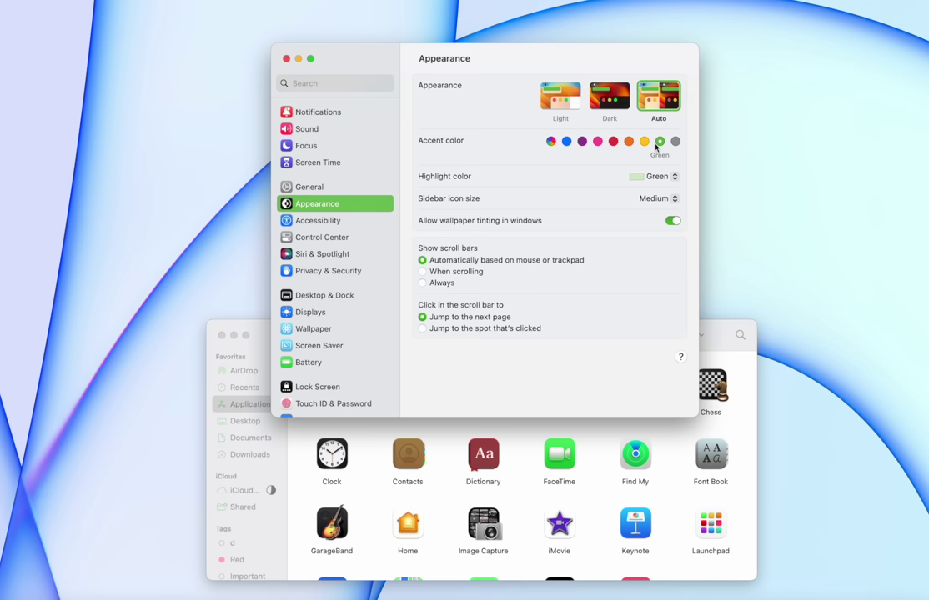
{"action": "left_click", "coordinate": [566, 141]}
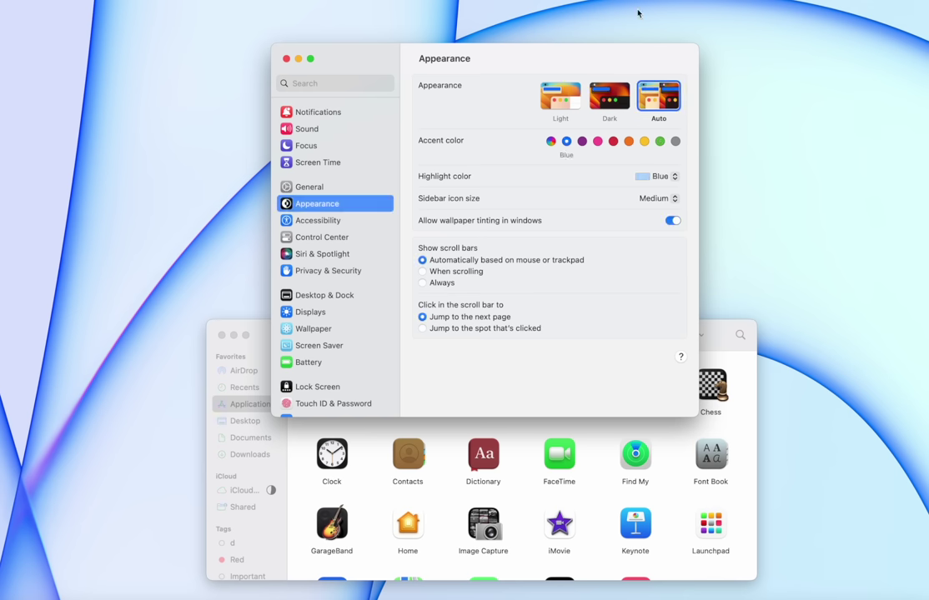
- Set the highlight color to Purple, testing it on the sample text "hi there" in the settings search, and clear that text
{"action": "left_click", "coordinate": [657, 176]}
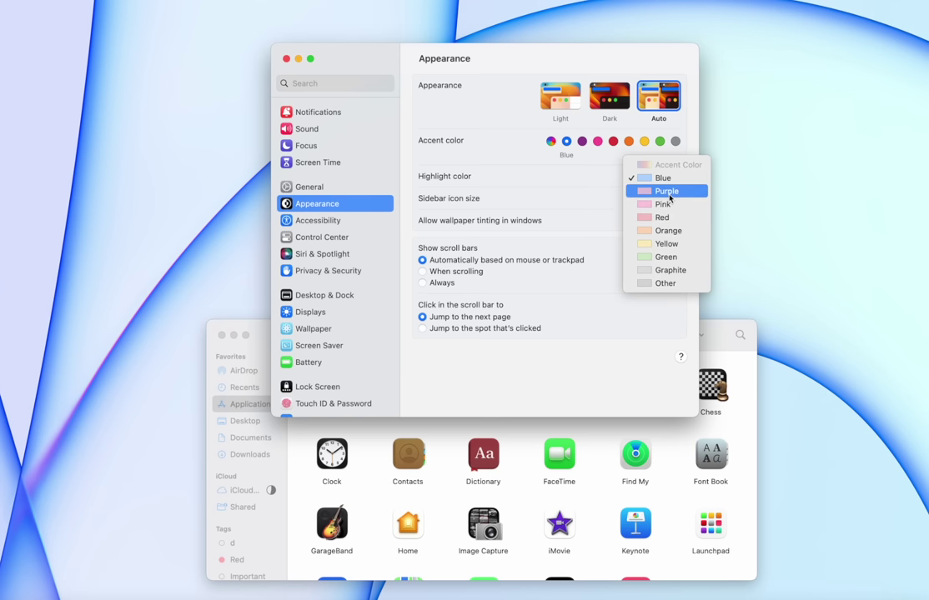
{"action": "left_click", "coordinate": [642, 178]}
{"action": "left_click", "coordinate": [357, 90]}
{"action": "type", "text": "hi there"}
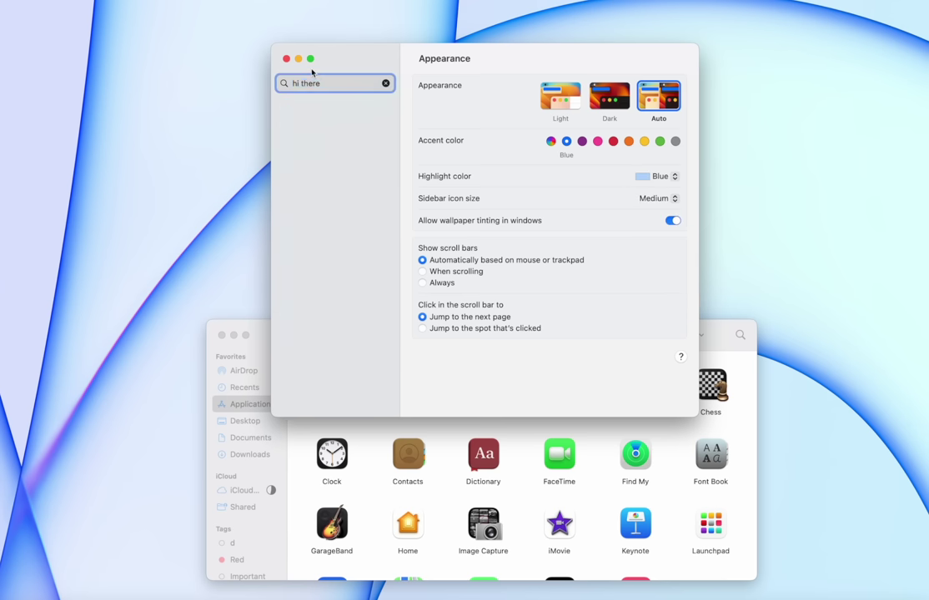
{"action": "left_click", "coordinate": [656, 176]}
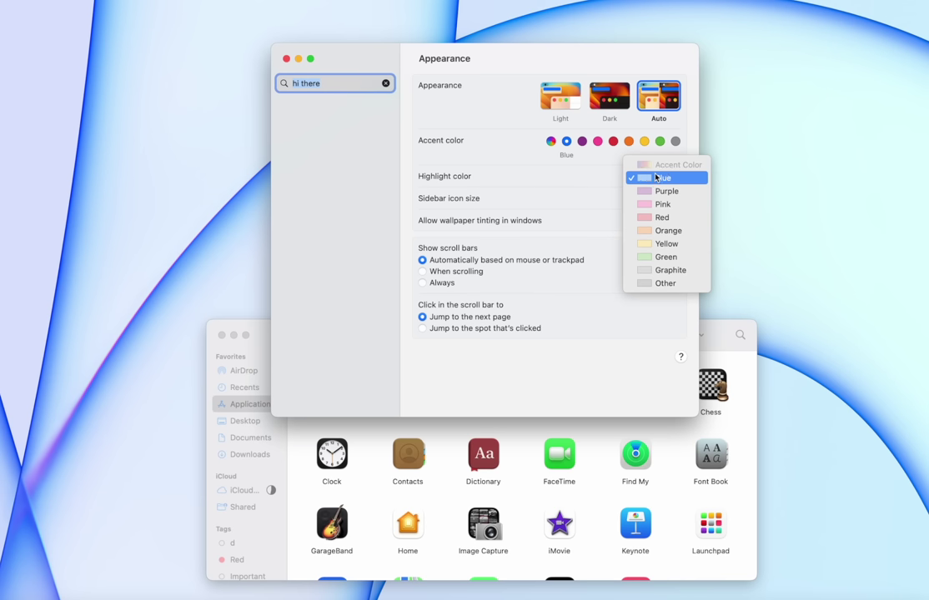
{"action": "left_click", "coordinate": [664, 191]}
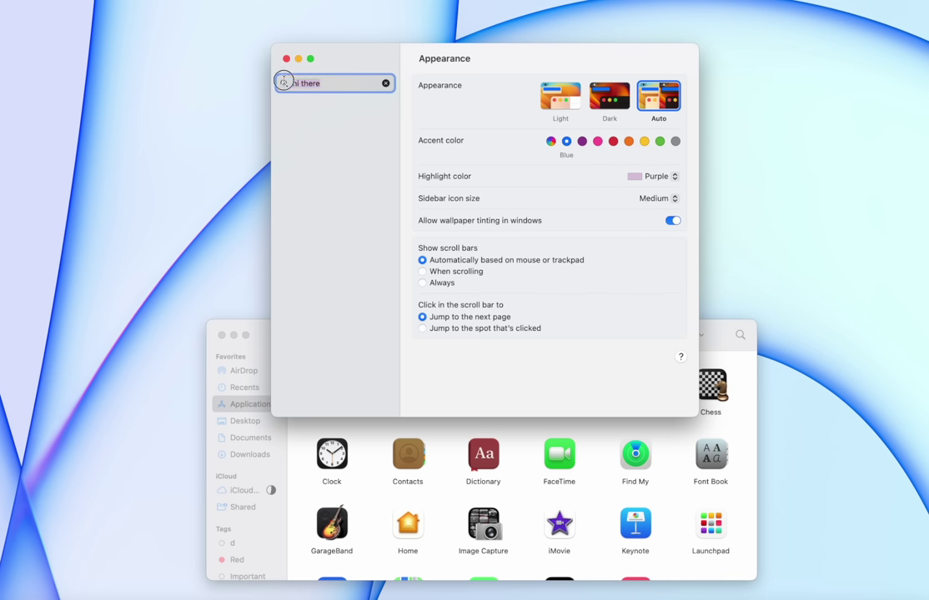
{"action": "left_click", "coordinate": [386, 84]}
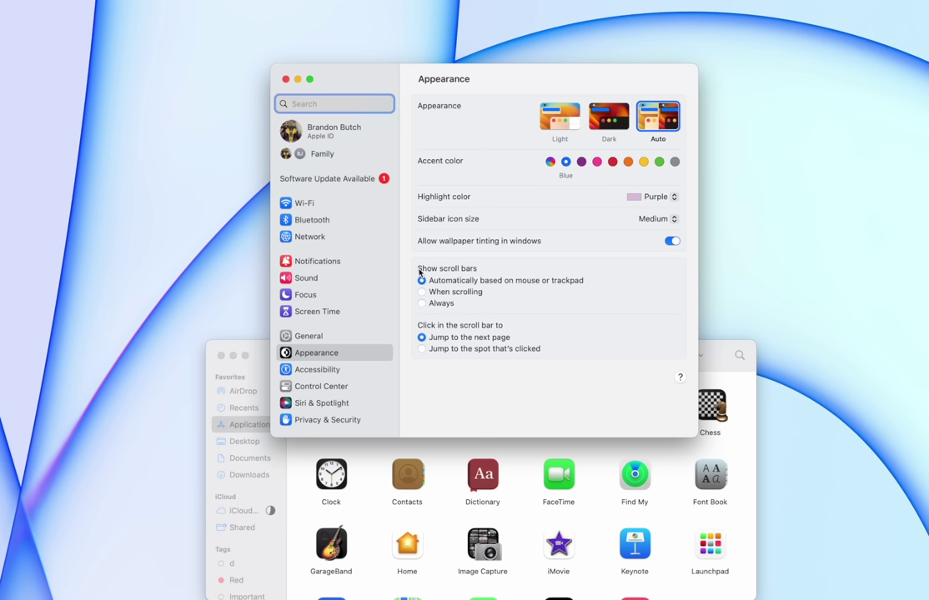
- Set scroll bars to show Always and close the Finder window
{"action": "left_click", "coordinate": [448, 305]}
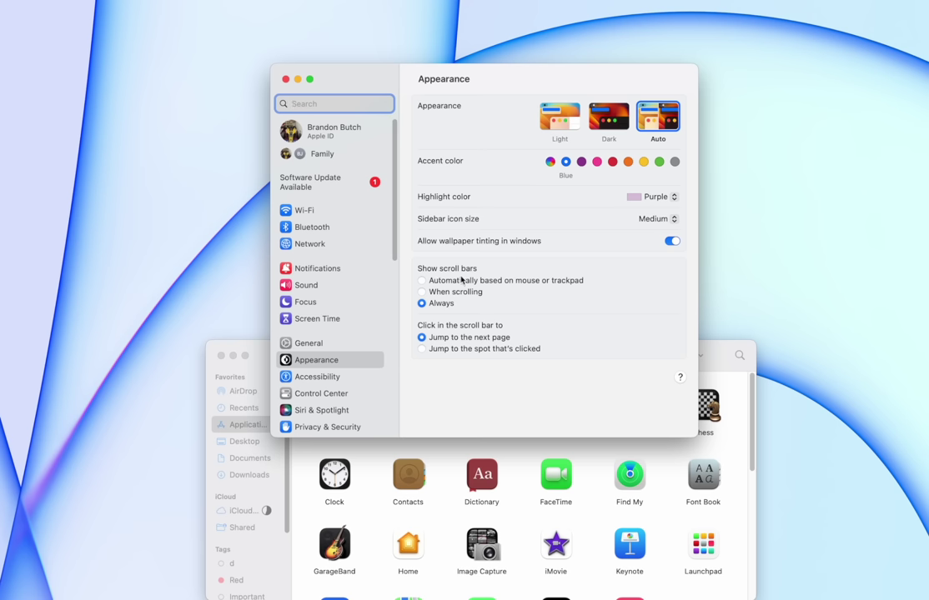
{"action": "left_click", "coordinate": [221, 355]}
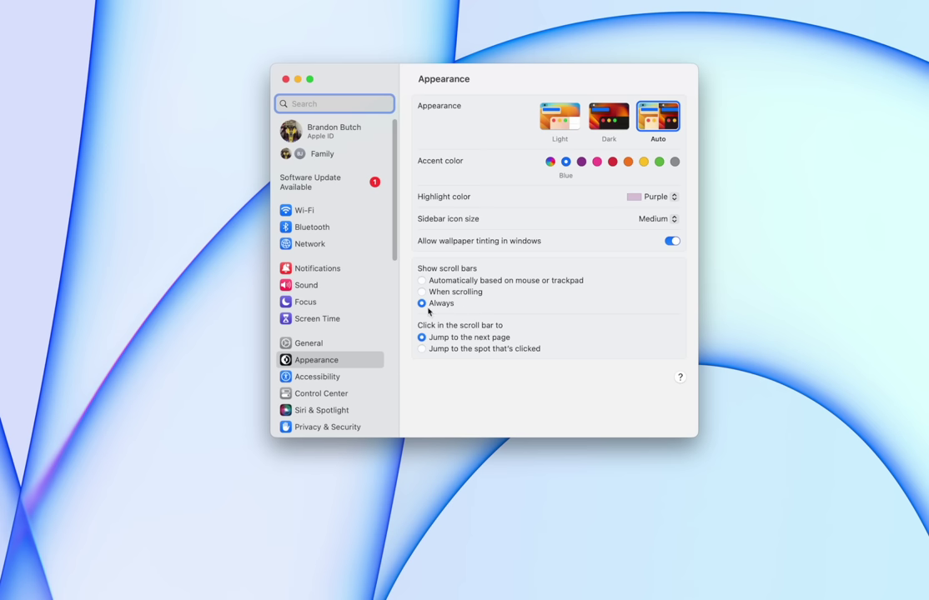
- In the Lock Screen settings, set the screen saver to start after 30 minutes of inactivity
{"action": "scroll", "coordinate": [334, 334], "scroll_direction": "down", "scroll_amount": 5}
{"action": "left_click", "coordinate": [336, 335]}
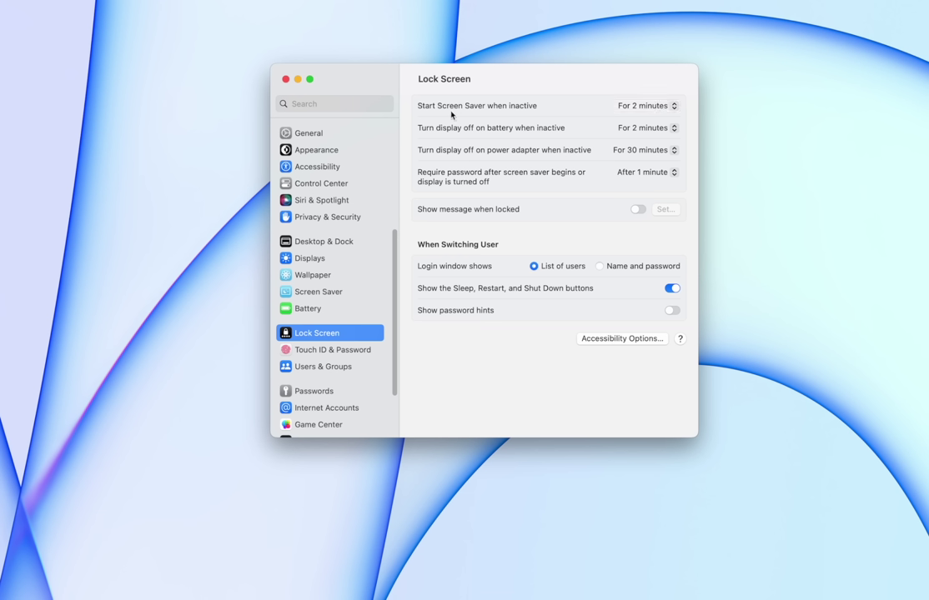
{"action": "left_click", "coordinate": [642, 107]}
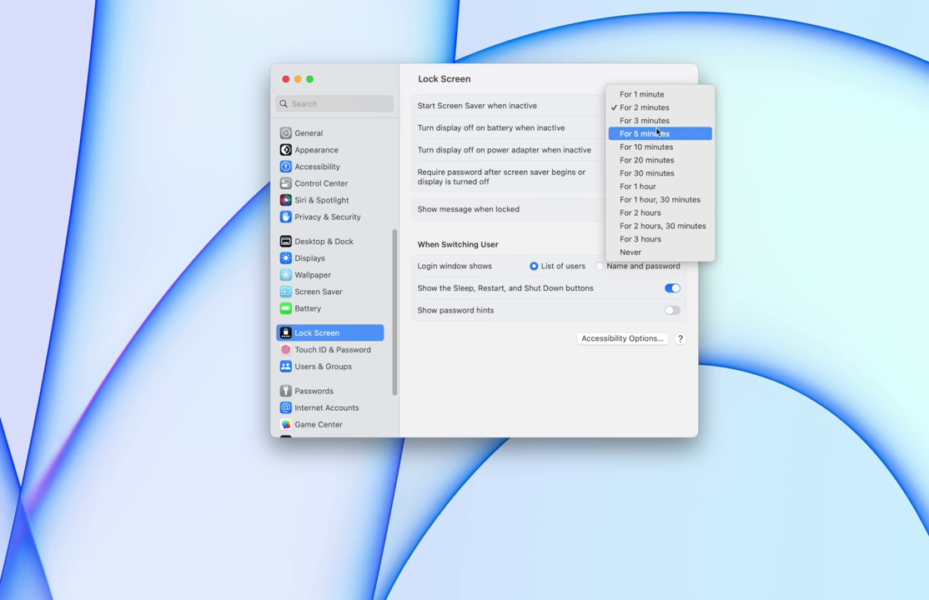
{"action": "left_click", "coordinate": [655, 173]}
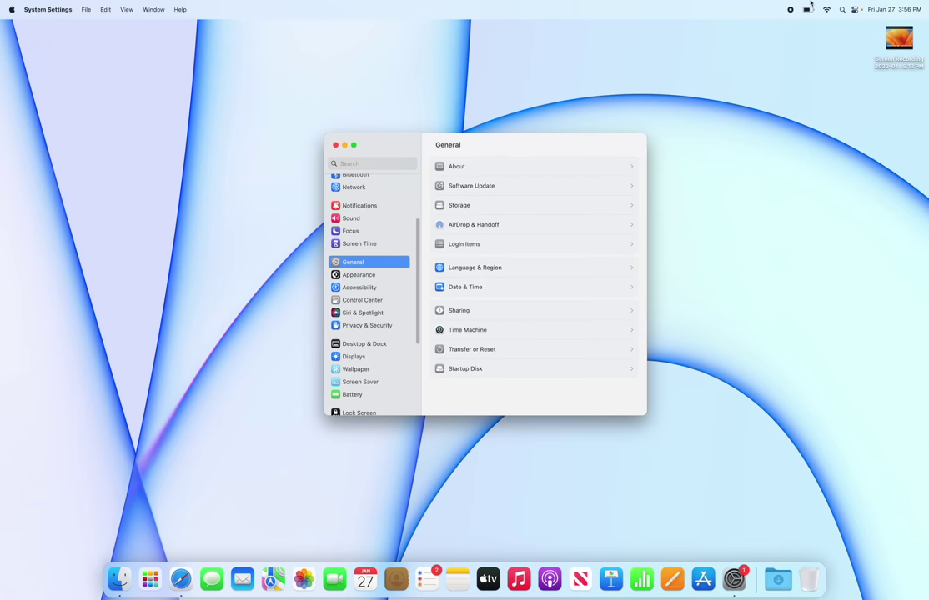
- Examine the battery status details for the charge percentage and close them again
{"action": "left_click", "coordinate": [808, 10]}
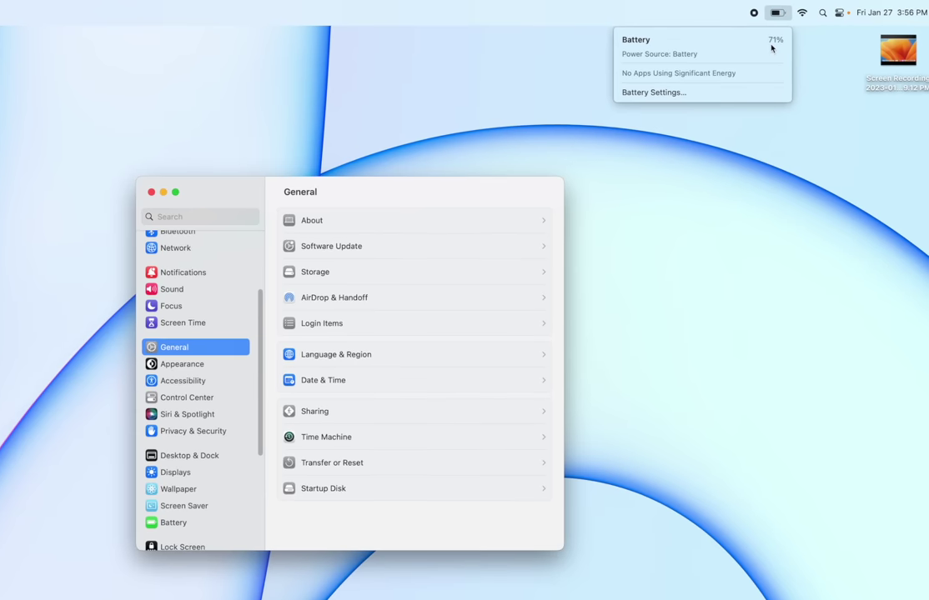
{"action": "left_click", "coordinate": [808, 9]}
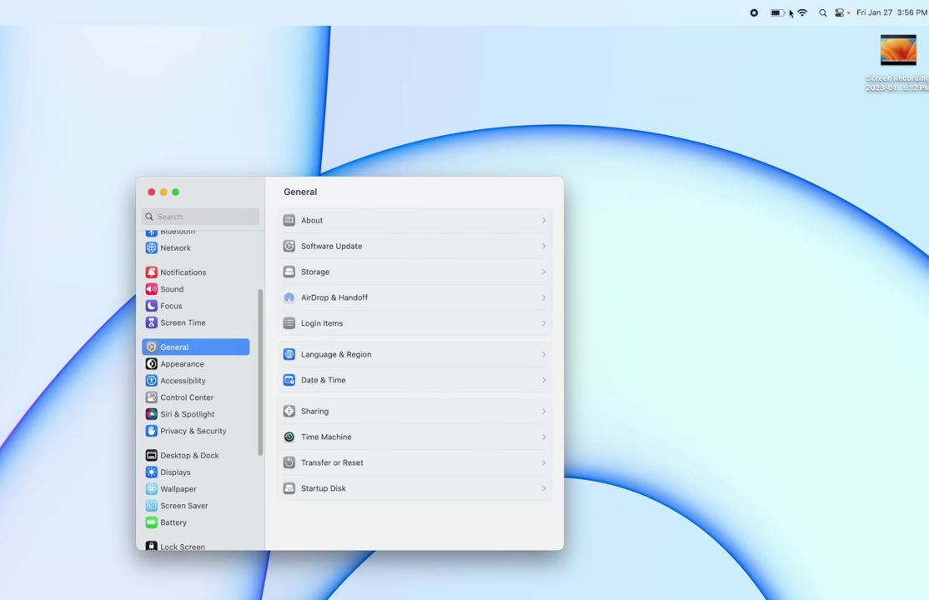
{"action": "left_click", "coordinate": [775, 12]}
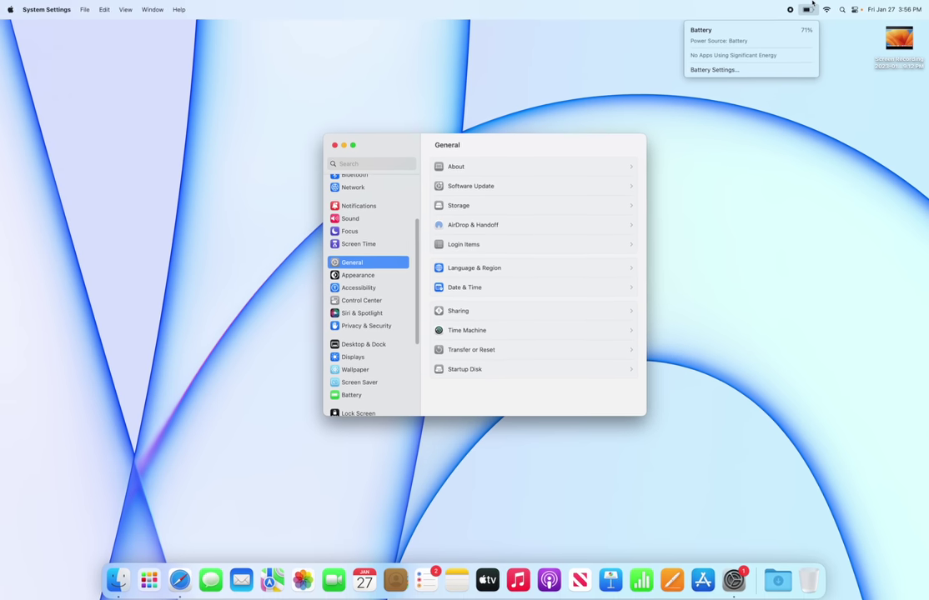
{"action": "left_click", "coordinate": [782, 7]}
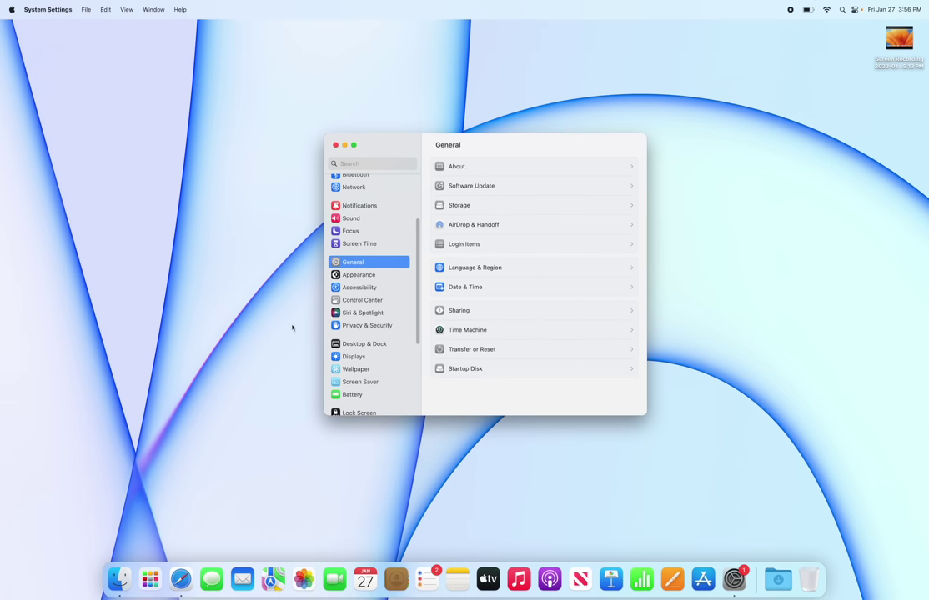
- In the Control Center settings, turn on Show Percentage for Battery and check the battery status
{"action": "scroll", "coordinate": [369, 327], "scroll_direction": "down", "scroll_amount": 1}
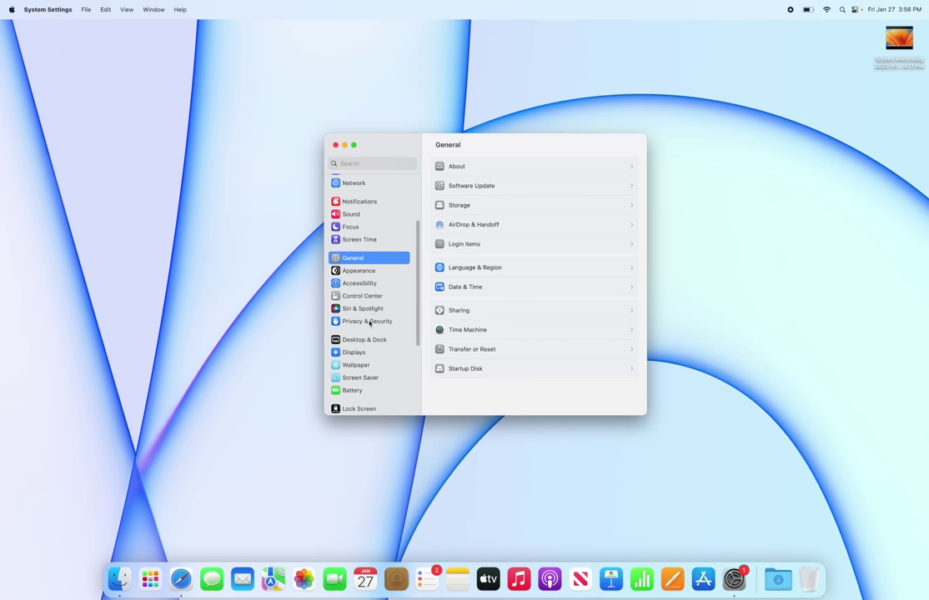
{"action": "left_click", "coordinate": [378, 299]}
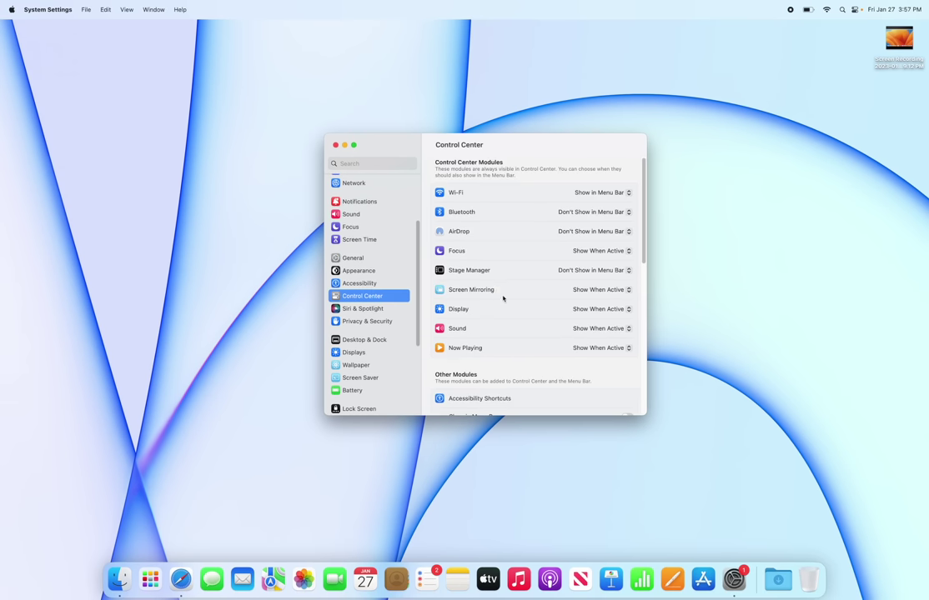
{"action": "scroll", "coordinate": [502, 298], "scroll_direction": "down", "scroll_amount": 10}
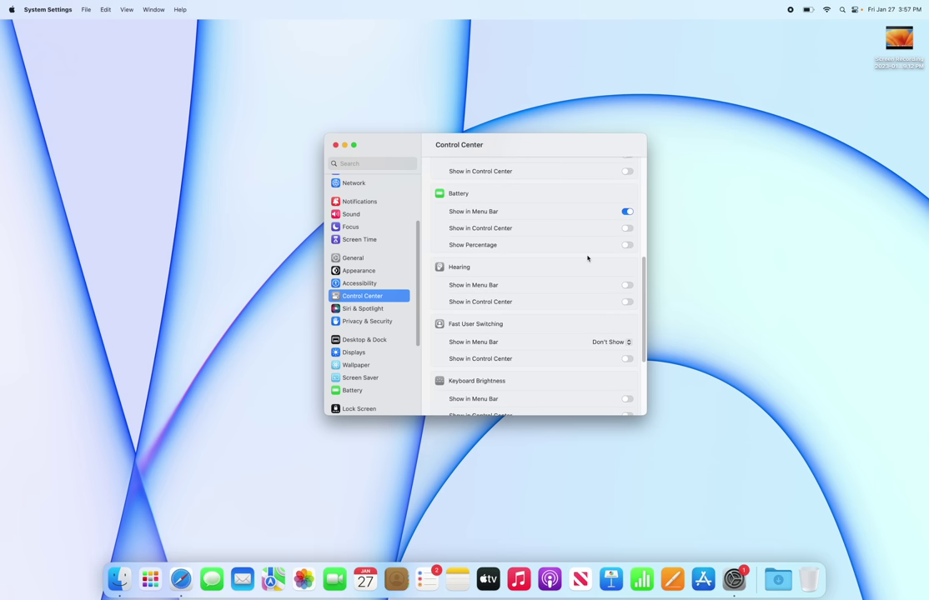
{"action": "left_click", "coordinate": [627, 245]}
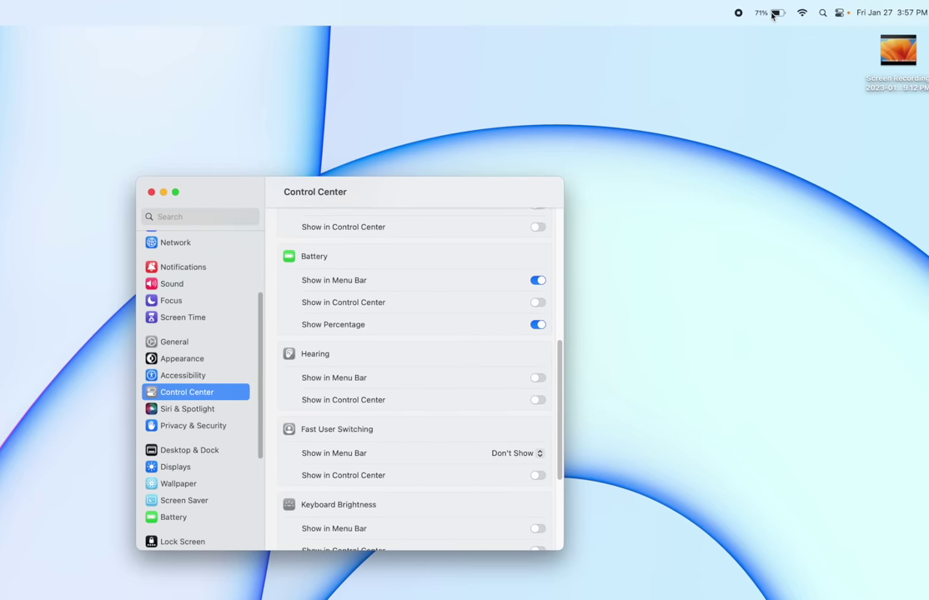
{"action": "left_click", "coordinate": [777, 14]}
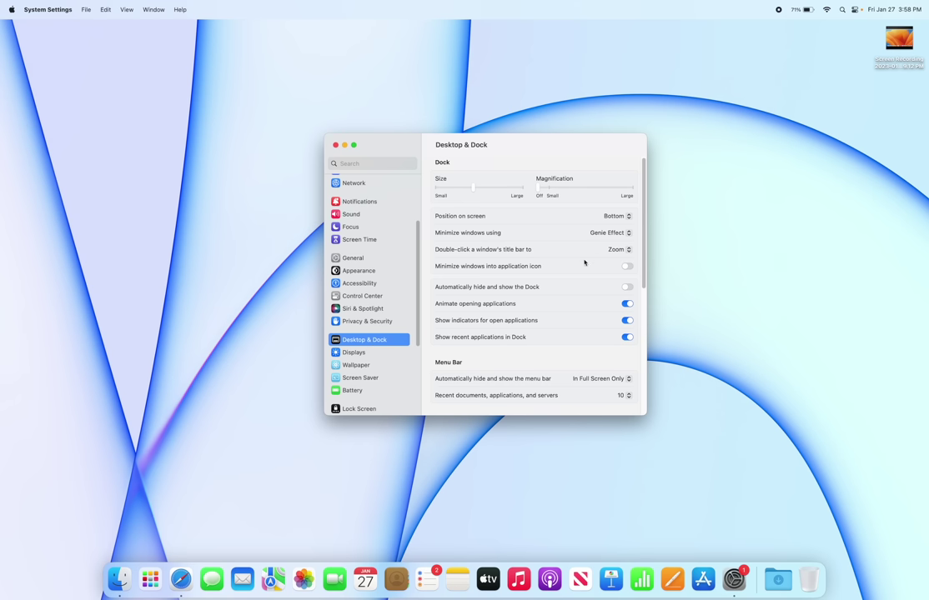
- In the Desktop & Dock settings, assign Quick Note to the top-left hot corner and try out the hot corners
{"action": "scroll", "coordinate": [542, 289], "scroll_direction": "down", "scroll_amount": 10}
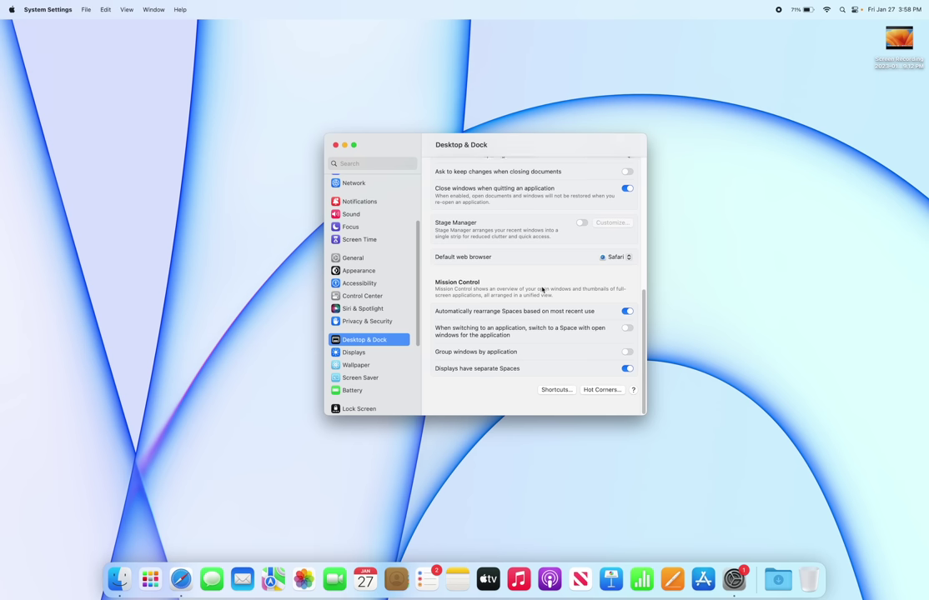
{"action": "left_click", "coordinate": [600, 401]}
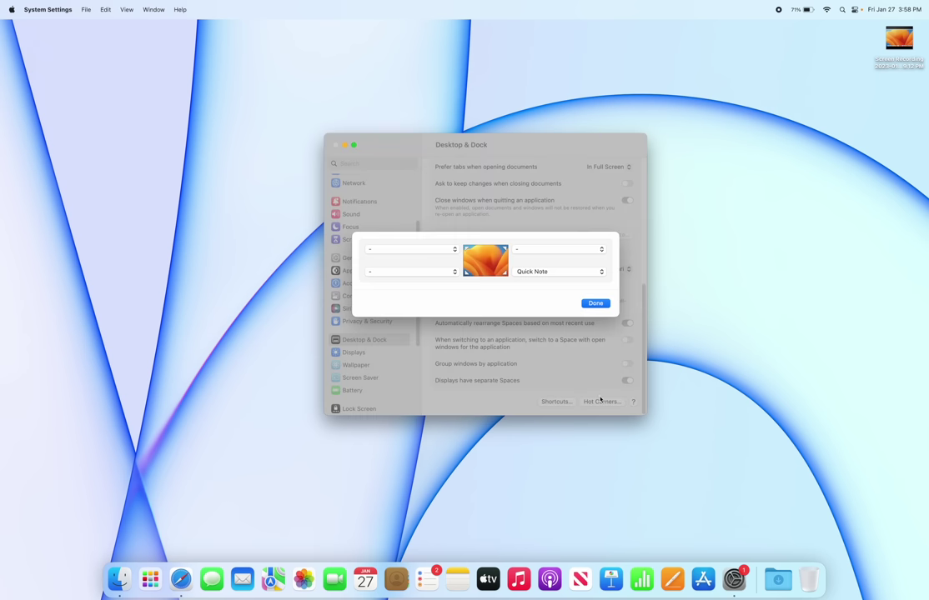
{"action": "left_click", "coordinate": [404, 249]}
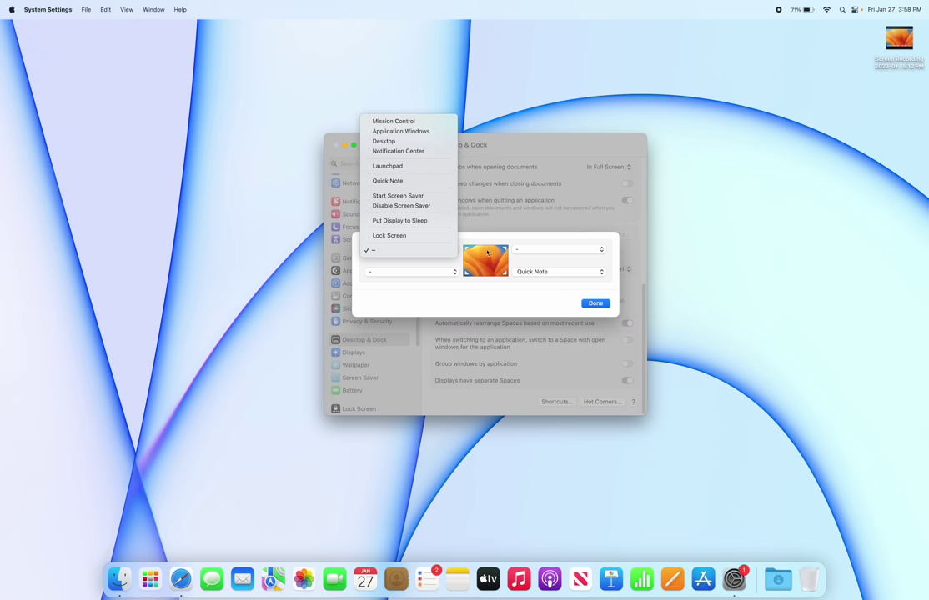
{"action": "left_click", "coordinate": [408, 182]}
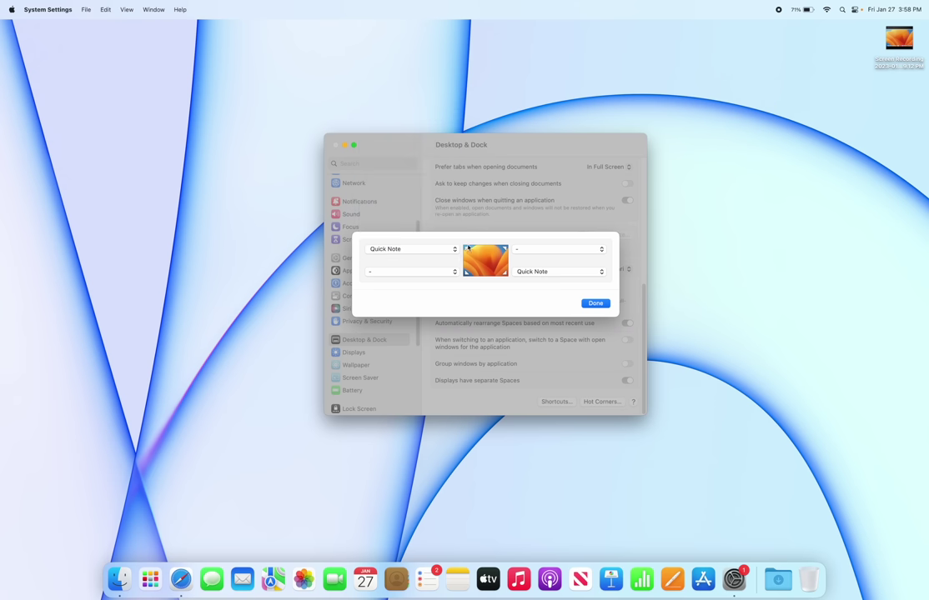
{"action": "left_click", "coordinate": [597, 305]}
{"action": "mouse_move", "coordinate": [1, 2]}
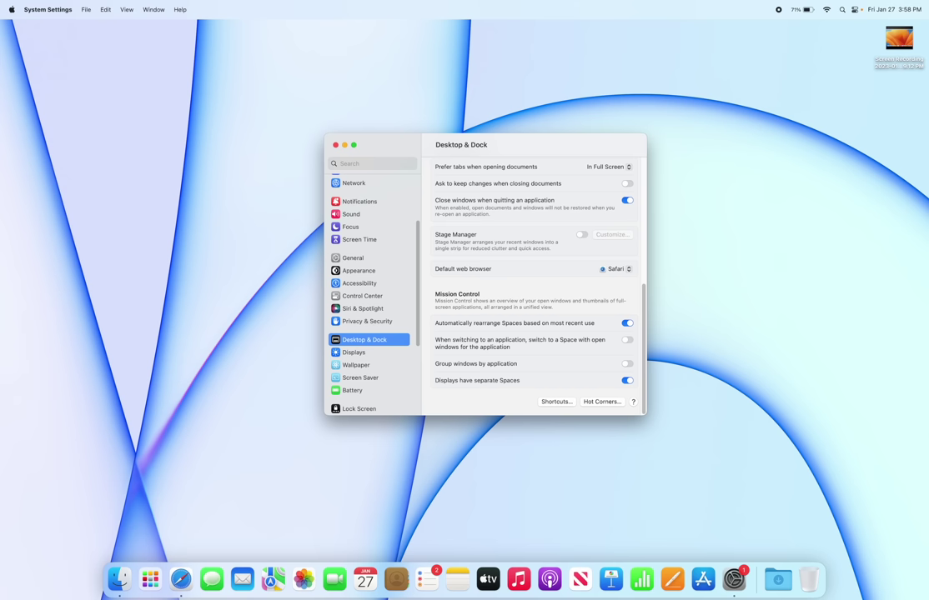
{"action": "mouse_move", "coordinate": [927, 599]}
- Assign Launchpad to the top-left hot corner, test it, and dismiss Launchpad
{"action": "left_click", "coordinate": [602, 402]}
{"action": "left_click", "coordinate": [437, 248]}
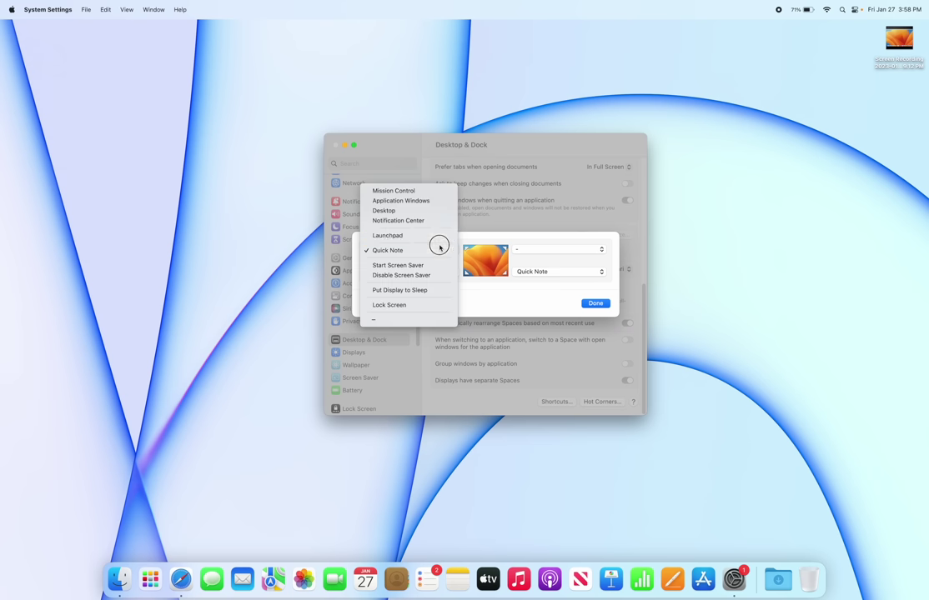
{"action": "left_click", "coordinate": [421, 235]}
{"action": "left_click", "coordinate": [596, 303]}
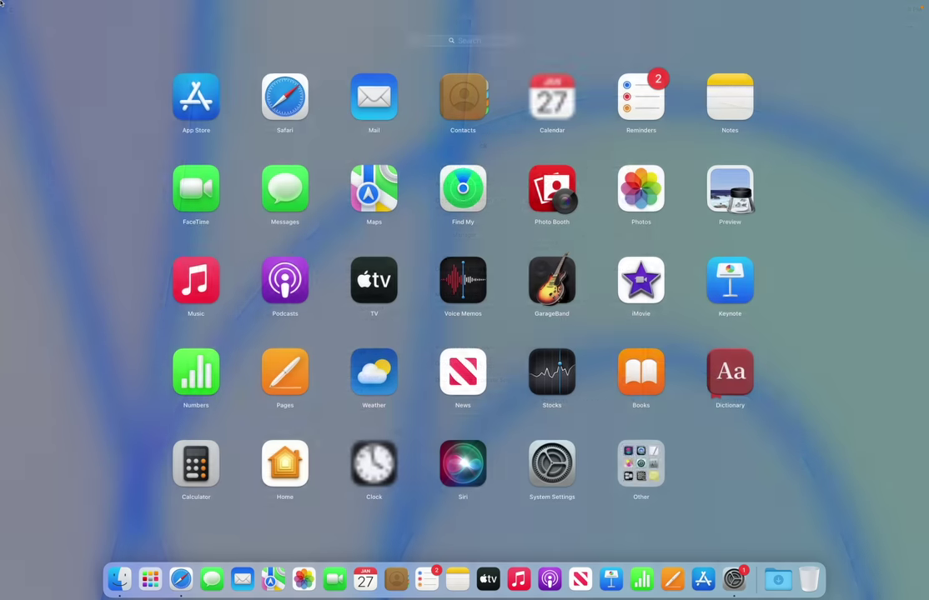
{"action": "left_click", "coordinate": [103, 193]}
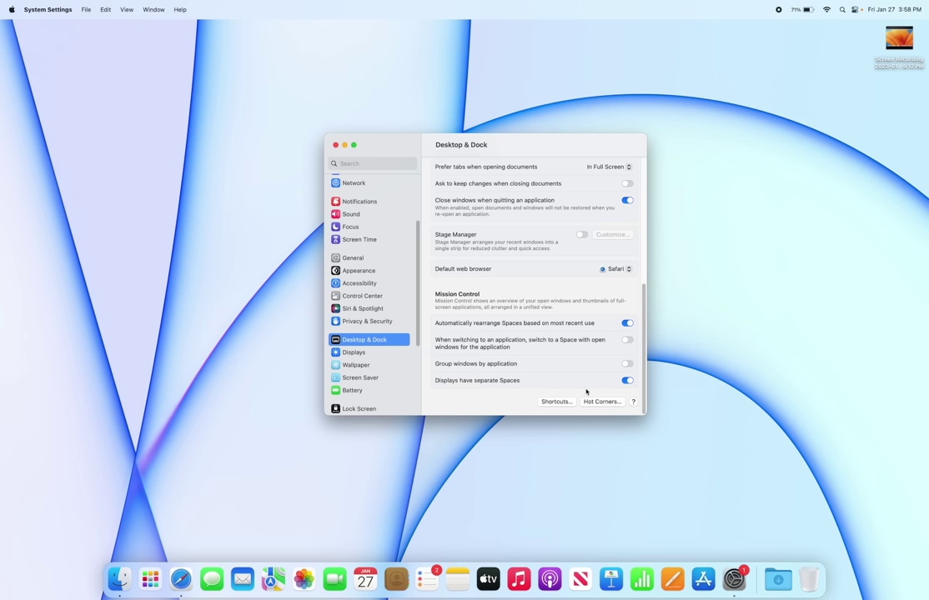
- Open the hot corner options again, and show Launchpad and dismiss it
{"action": "left_click", "coordinate": [602, 402]}
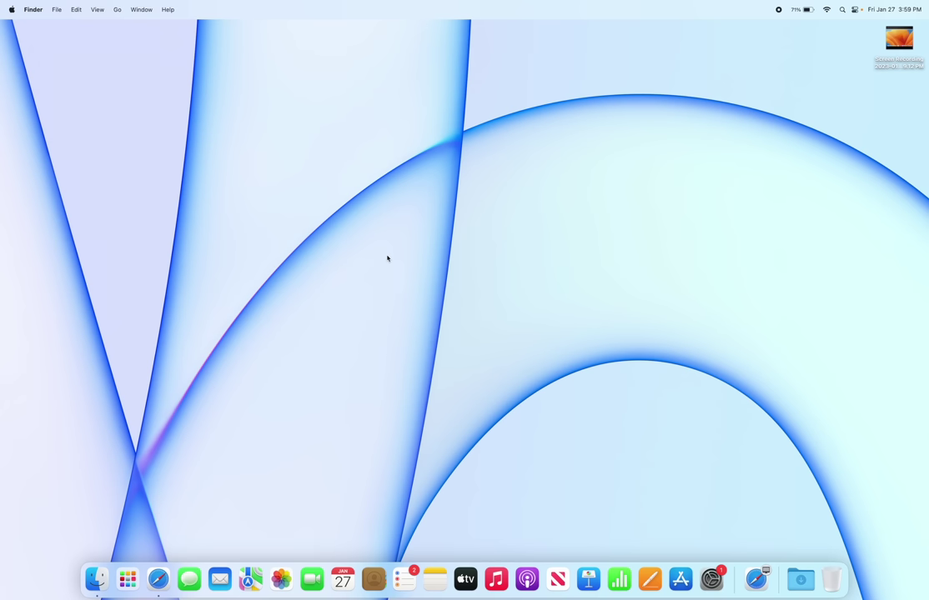
{"action": "key", "text": "F4"}
{"action": "left_click", "coordinate": [85, 150]}
- In the Battery settings, set the energy mode to High Power both on battery and on power adapter
{"action": "left_click", "coordinate": [711, 578]}
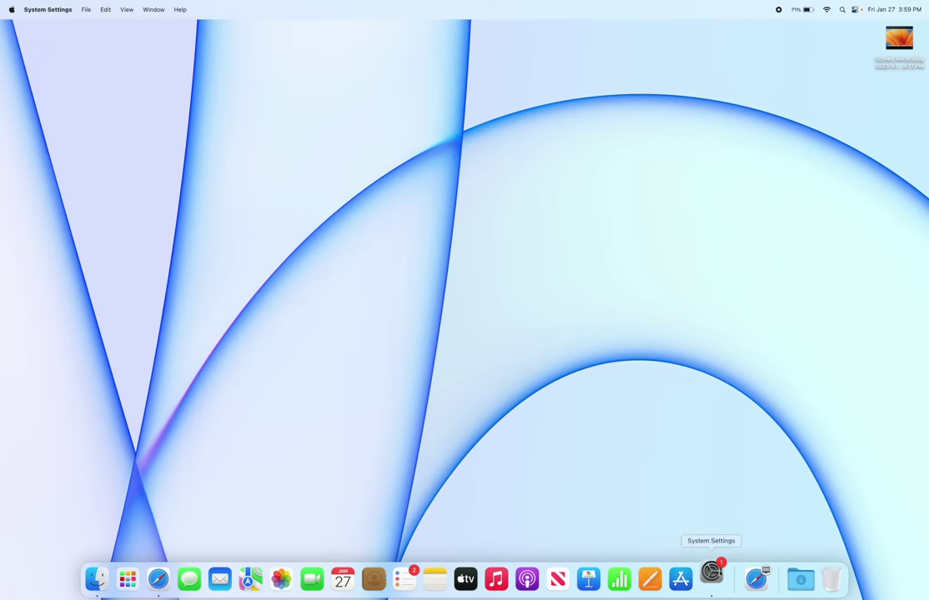
{"action": "scroll", "coordinate": [389, 335], "scroll_direction": "down", "scroll_amount": 5}
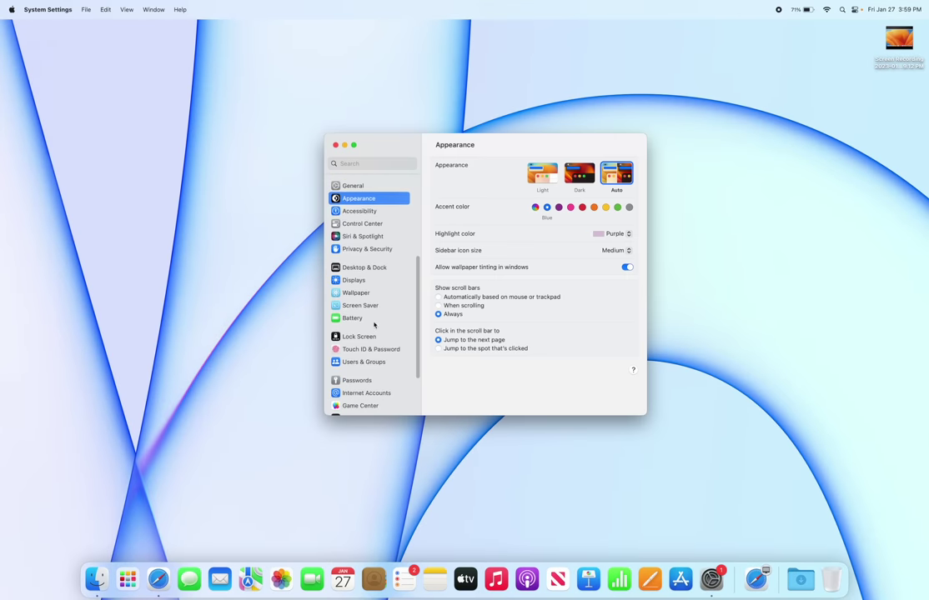
{"action": "left_click", "coordinate": [367, 317]}
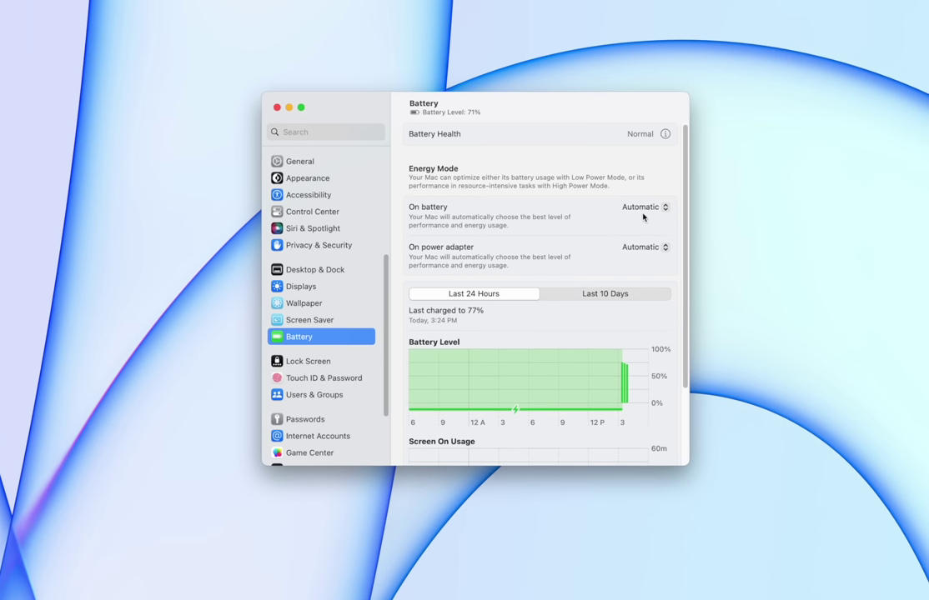
{"action": "left_click", "coordinate": [643, 208]}
{"action": "left_click", "coordinate": [651, 222]}
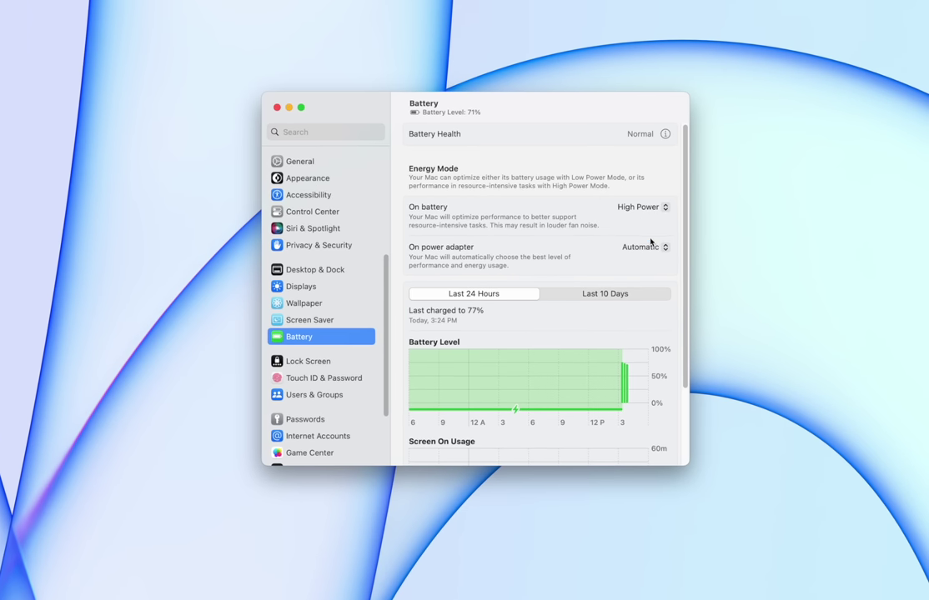
{"action": "left_click", "coordinate": [651, 247]}
{"action": "left_click", "coordinate": [648, 261]}
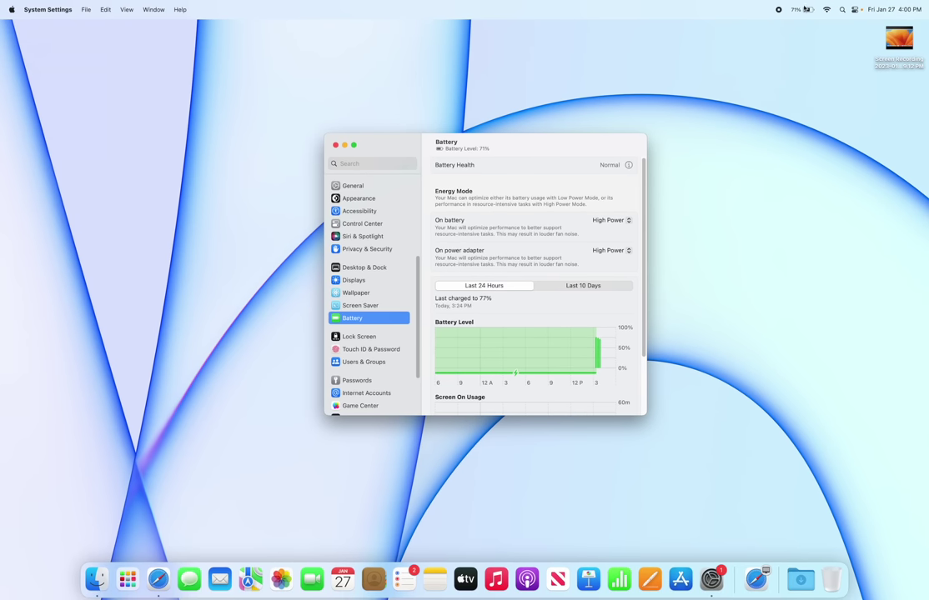
- Check the power mode in the battery status details and go from there to the Battery settings
{"action": "left_click", "coordinate": [803, 9]}
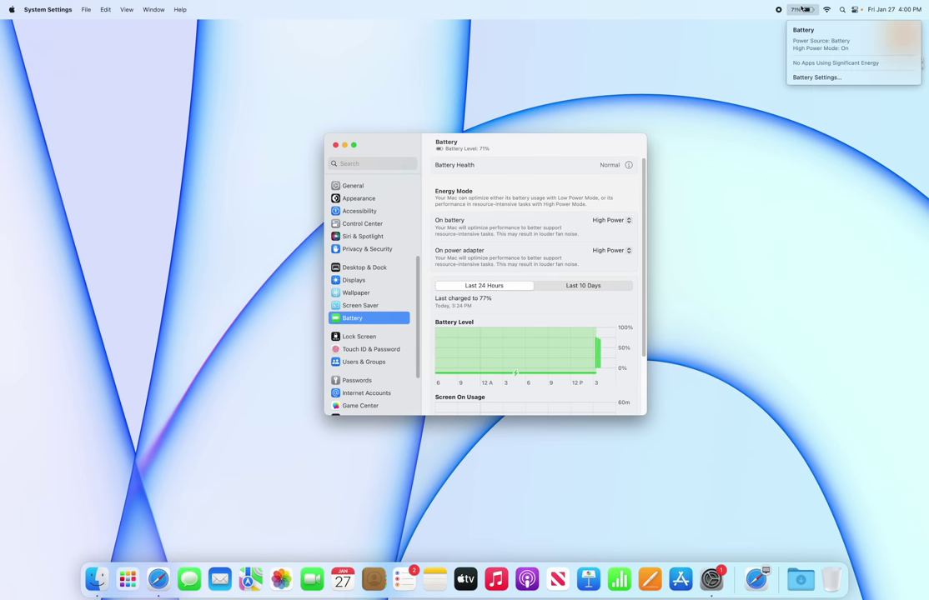
{"action": "left_click", "coordinate": [825, 79]}
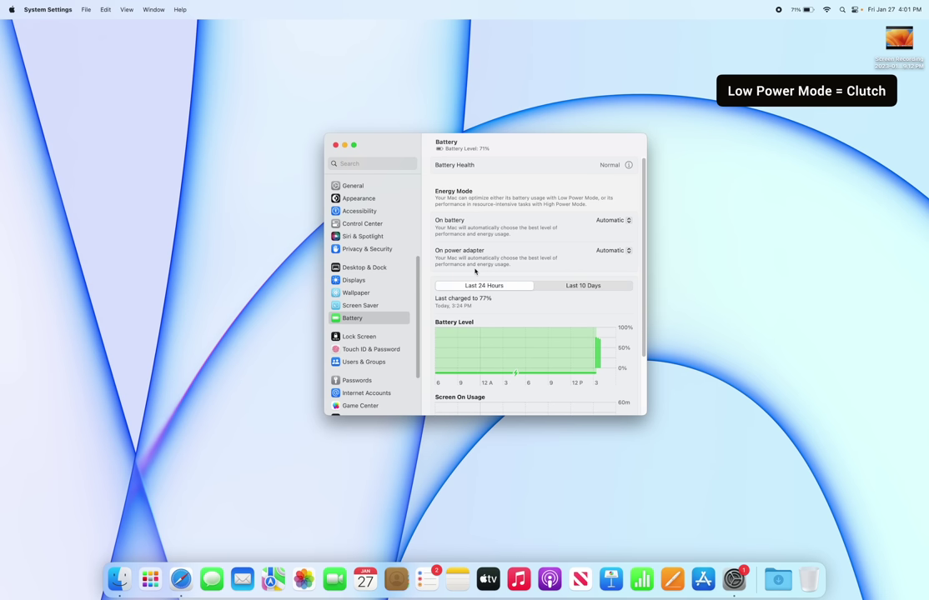
{"action": "mouse_move", "coordinate": [545, 145]}
{"action": "left_mouse_down"}
{"action": "mouse_move", "coordinate": [553, 151]}
{"action": "mouse_move", "coordinate": [543, 151]}
{"action": "left_mouse_up"}
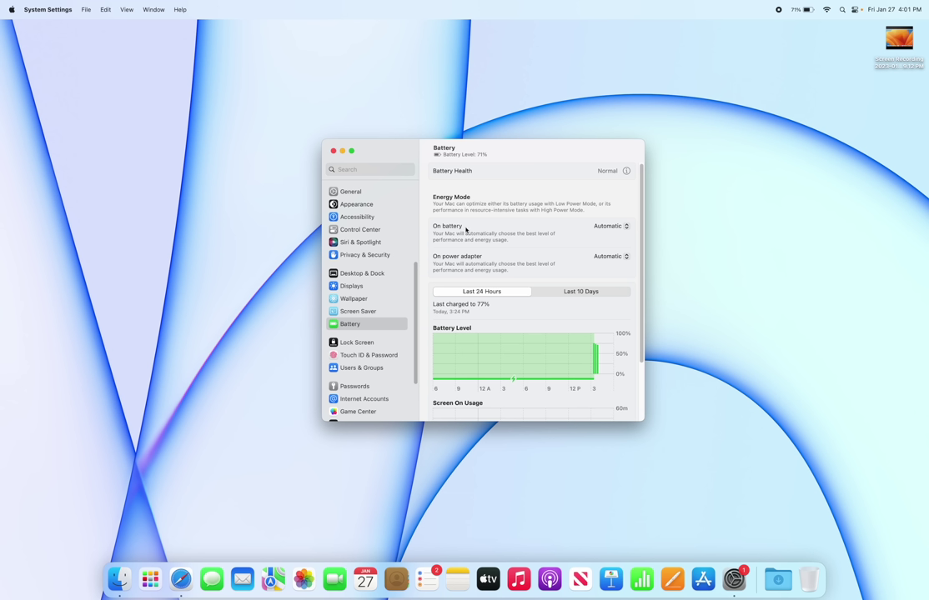
- Try Low Power and High Power as the on-battery energy mode, check the battery status, and set the mode back to Automatic
{"action": "left_click", "coordinate": [610, 226]}
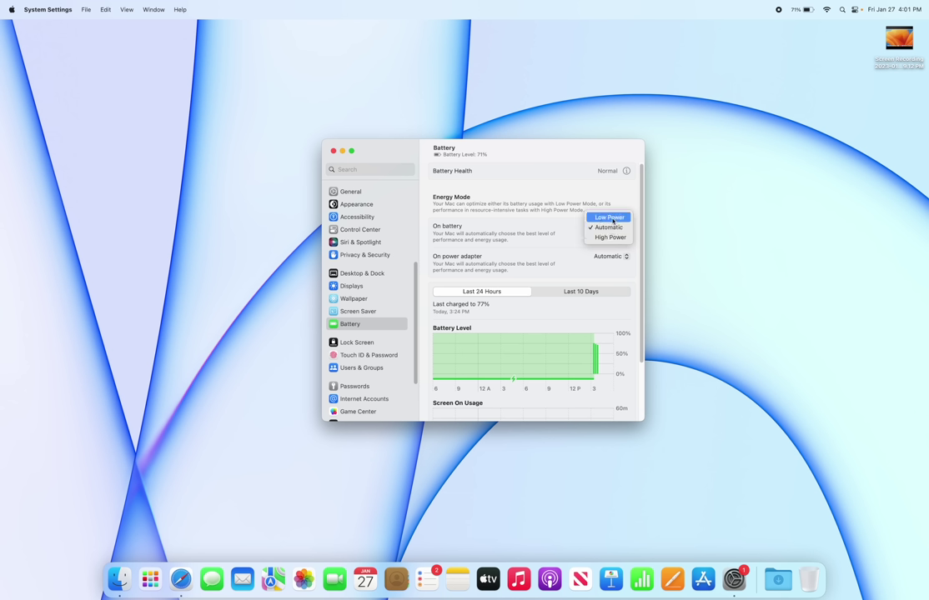
{"action": "left_click", "coordinate": [609, 217]}
{"action": "left_click", "coordinate": [611, 226]}
{"action": "left_click", "coordinate": [609, 238]}
{"action": "left_click", "coordinate": [807, 7]}
{"action": "left_click", "coordinate": [543, 225]}
{"action": "left_click", "coordinate": [616, 227]}
{"action": "left_click", "coordinate": [603, 217]}
{"action": "left_click", "coordinate": [610, 226]}
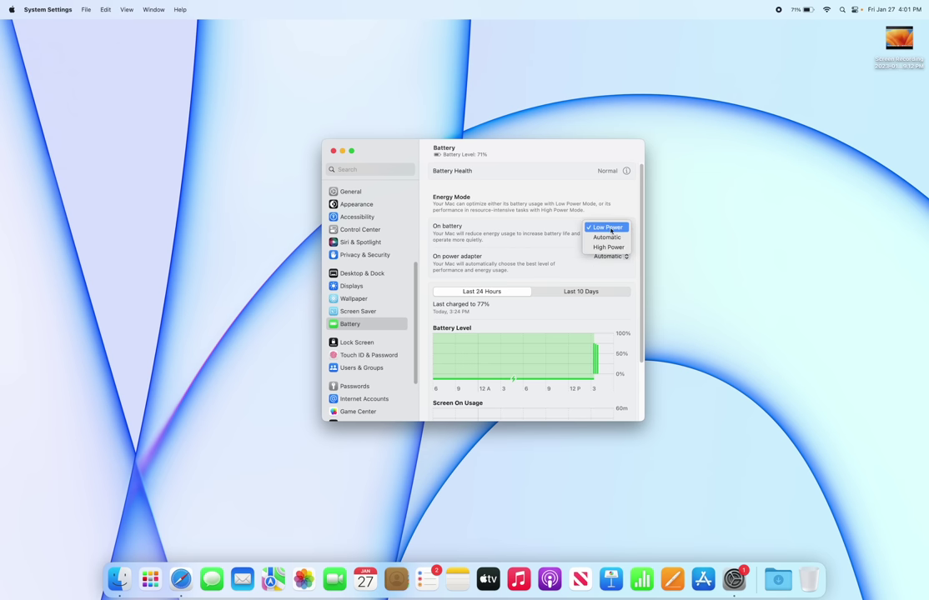
{"action": "left_click", "coordinate": [606, 237]}
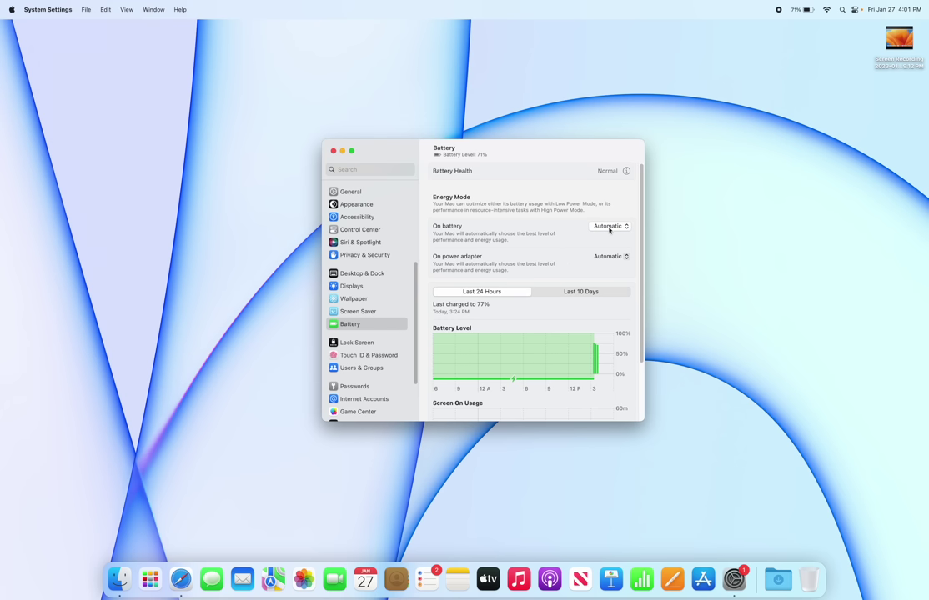
{"action": "left_click", "coordinate": [363, 276]}
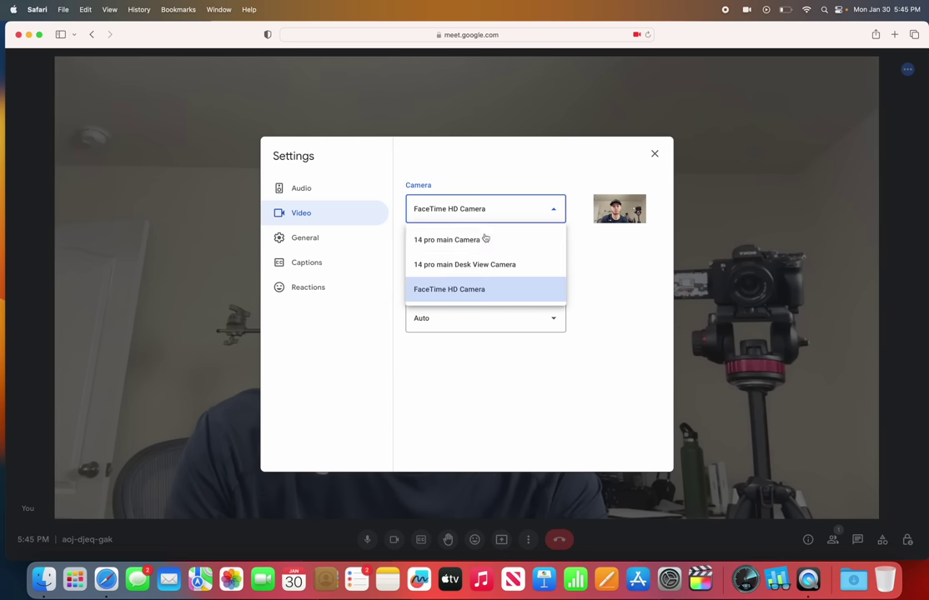
- In the Google Meet settings, set the camera to 14 pro main Camera and choose a microphone device
{"action": "left_click", "coordinate": [480, 250]}
{"action": "left_click", "coordinate": [482, 261]}
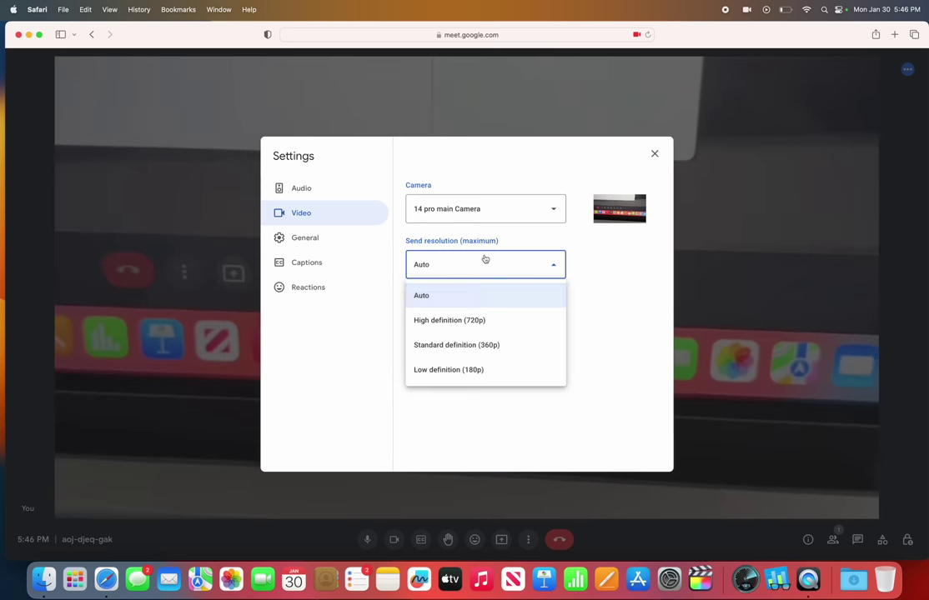
{"action": "left_click", "coordinate": [481, 295]}
{"action": "left_click", "coordinate": [478, 316]}
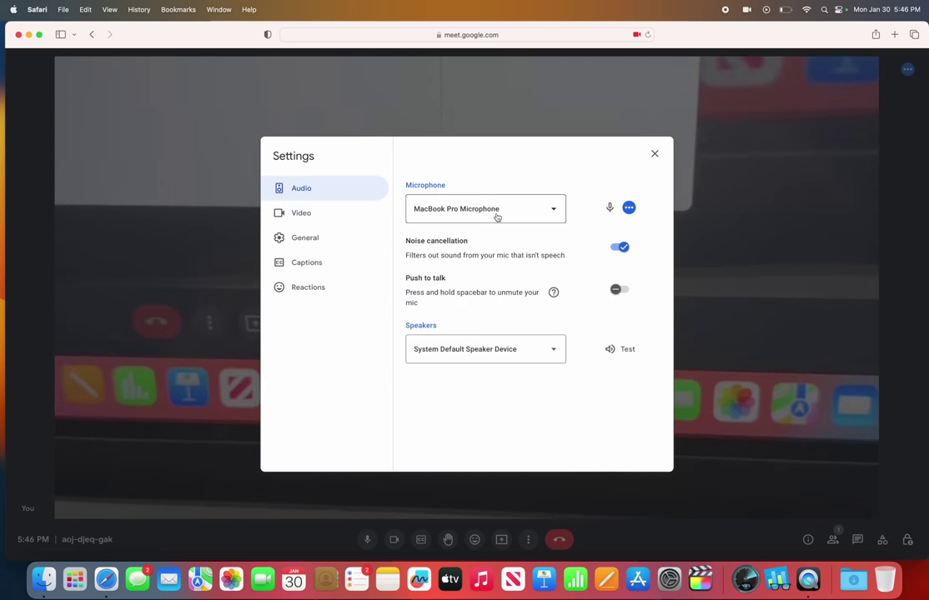
{"action": "left_click", "coordinate": [495, 215]}
{"action": "left_click", "coordinate": [491, 240]}
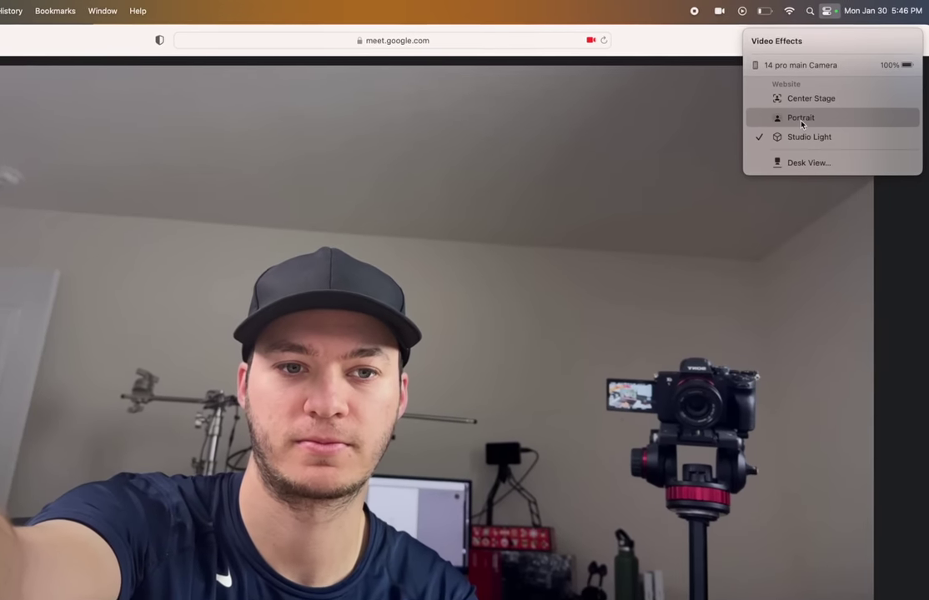
- Switch the Center Stage and Portrait video effects for the 14 pro main Camera
{"action": "left_click", "coordinate": [804, 103]}
{"action": "left_click", "coordinate": [799, 114]}
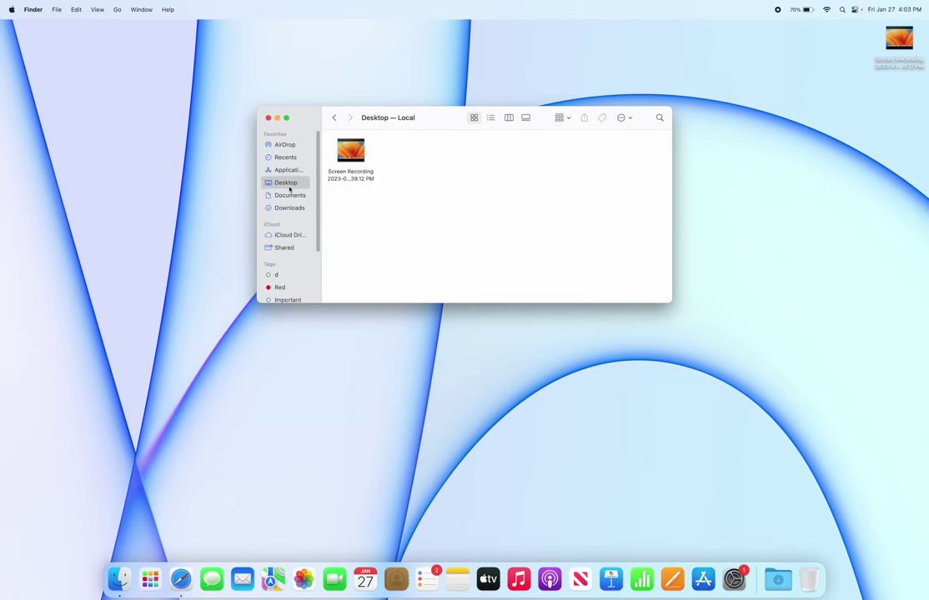
- Enlarge and reposition the Finder window, and preview the screen recording in the Desktop folder with Quick Look
{"action": "left_click_drag", "start_coordinate": [667, 300], "coordinate": [730, 372]}
{"action": "left_click_drag", "start_coordinate": [478, 118], "coordinate": [471, 179]}
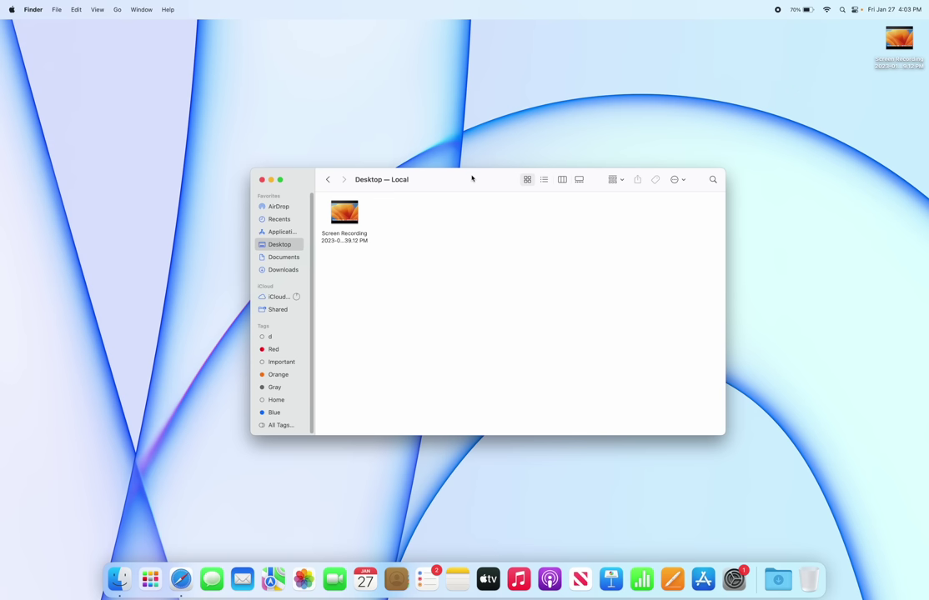
{"action": "left_click", "coordinate": [357, 217]}
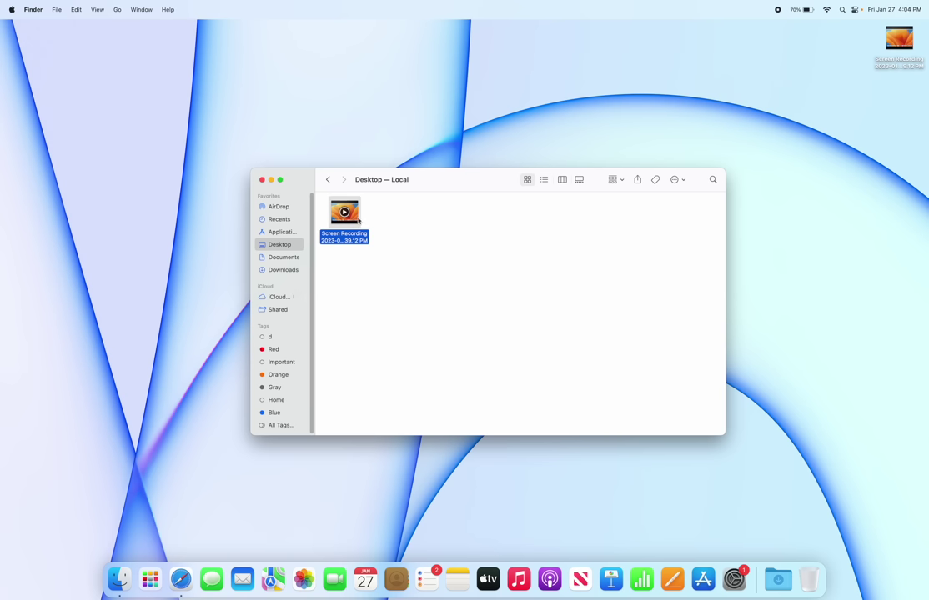
{"action": "key", "text": "space"}
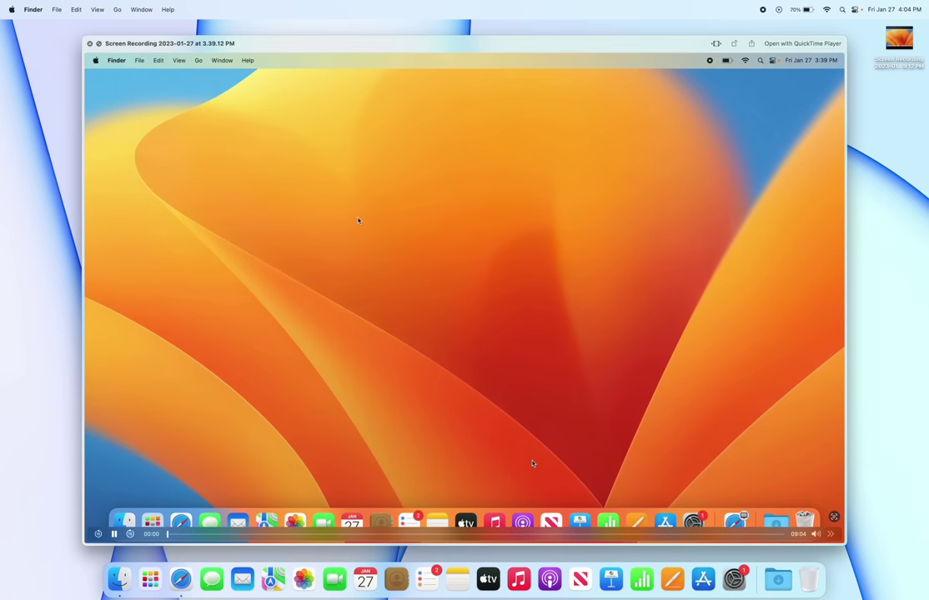
{"action": "key", "text": "space"}
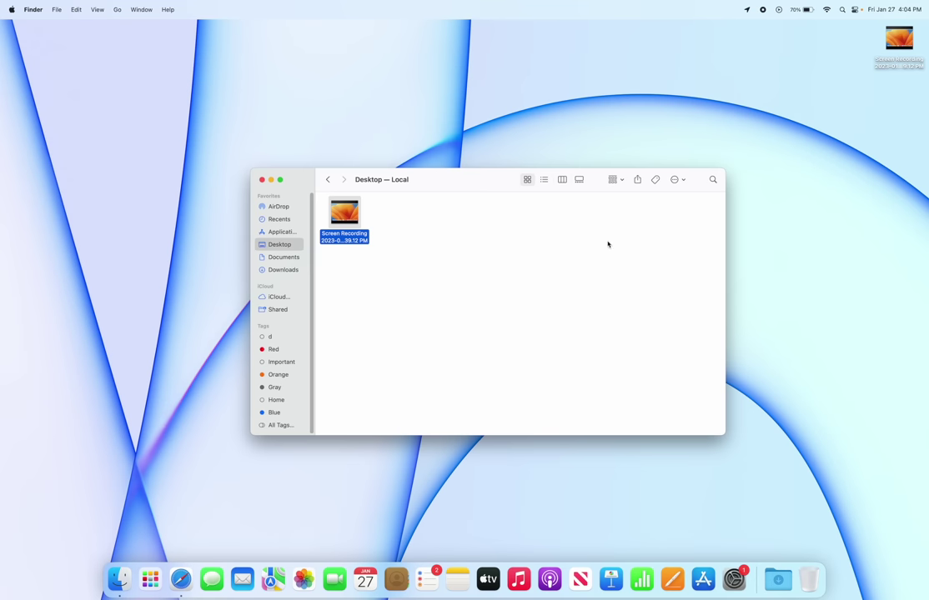
{"action": "key", "text": "space"}
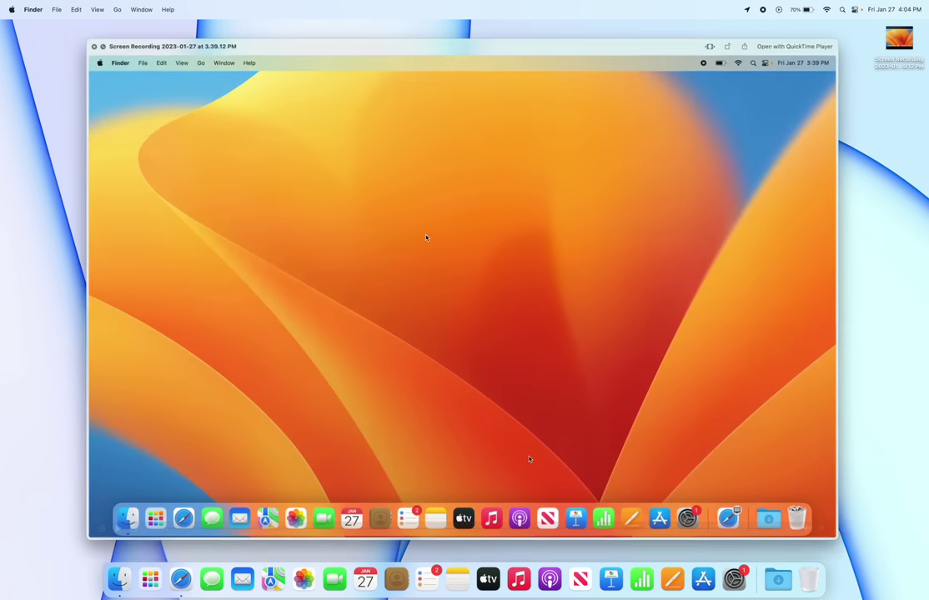
- Close the Quick Look preview of the screen recording, reopen it, and close it again
{"action": "key", "text": "space"}
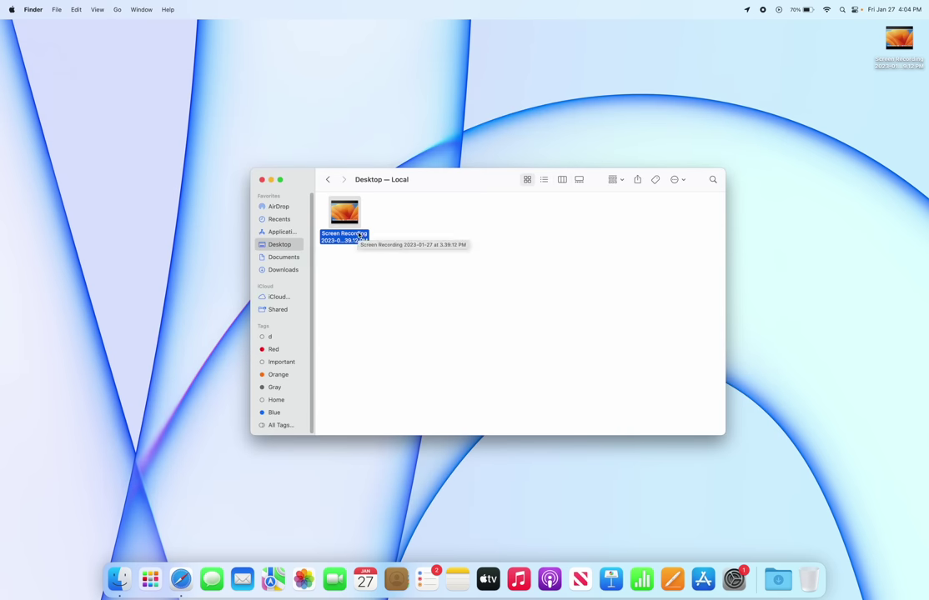
{"action": "key", "text": "space"}
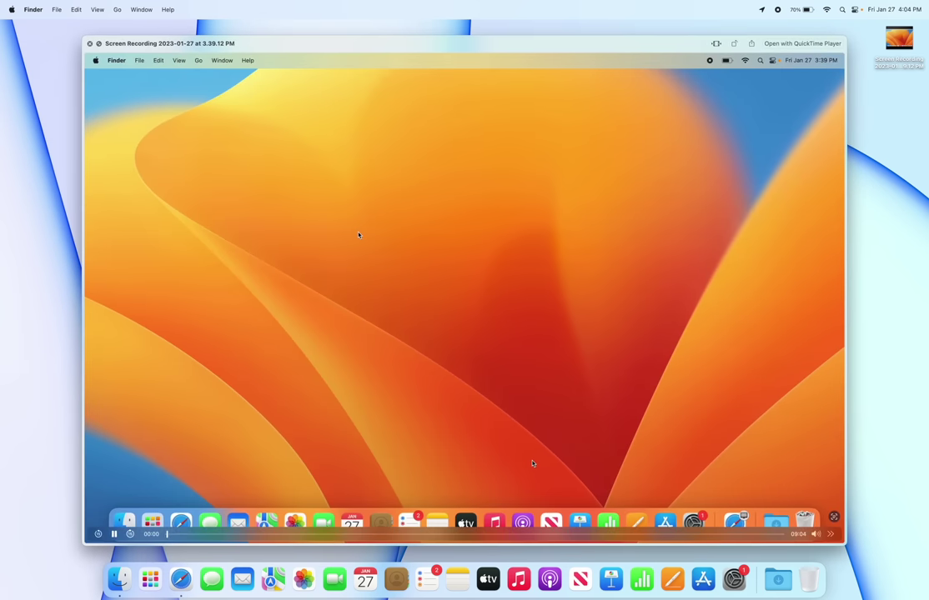
{"action": "key", "text": "space"}
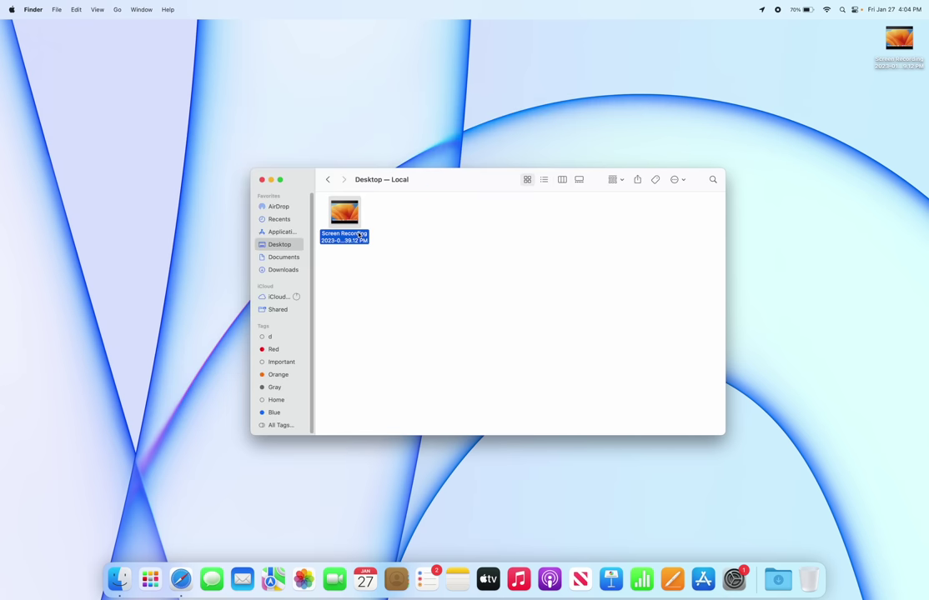
- Show the Applications folder in Finder and preview App Store and another app with Quick Look
{"action": "key", "text": "cmd+shift+a"}
{"action": "key", "text": "Right"}
{"action": "key", "text": "space"}
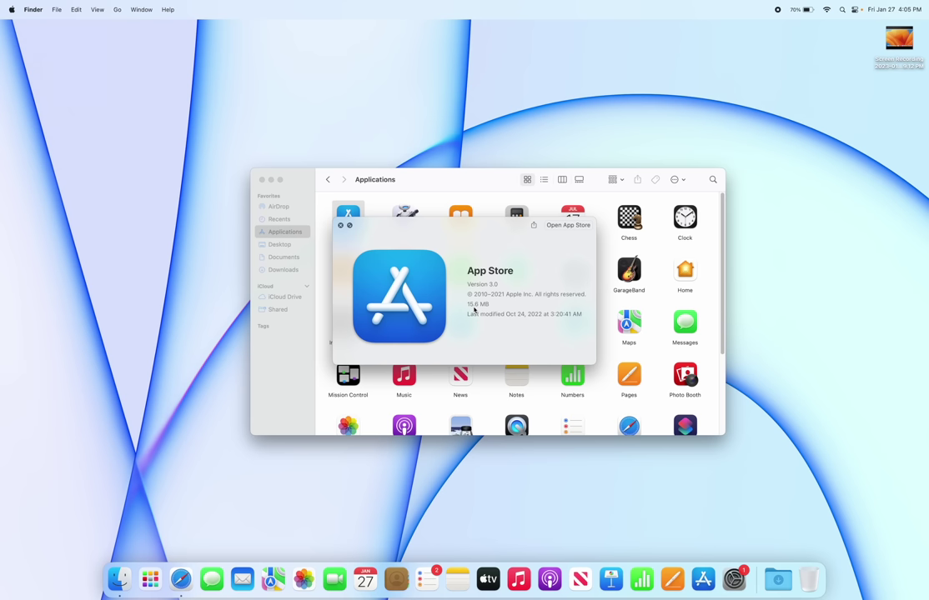
{"action": "key", "text": "space"}
{"action": "key", "text": "Down"}
{"action": "key", "text": "Right"}
{"action": "key", "text": "space"}
{"action": "key", "text": "space"}
- Show the Recents folder and preview Screenshot 2023-01-26 at 11.20.59 AM with Quick Look
{"action": "left_click", "coordinate": [280, 219]}
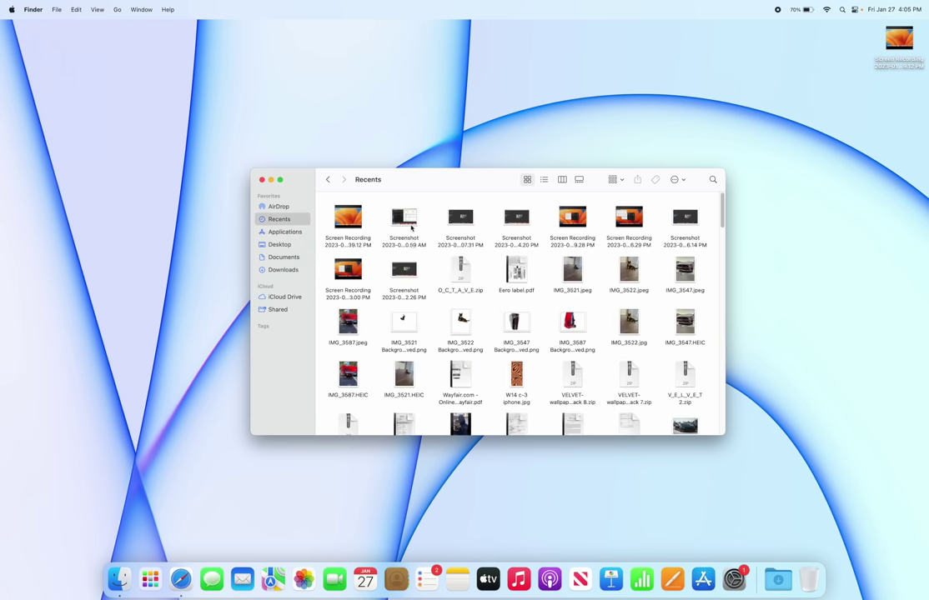
{"action": "left_click", "coordinate": [406, 221]}
{"action": "key", "text": "space"}
{"action": "key", "text": "space"}
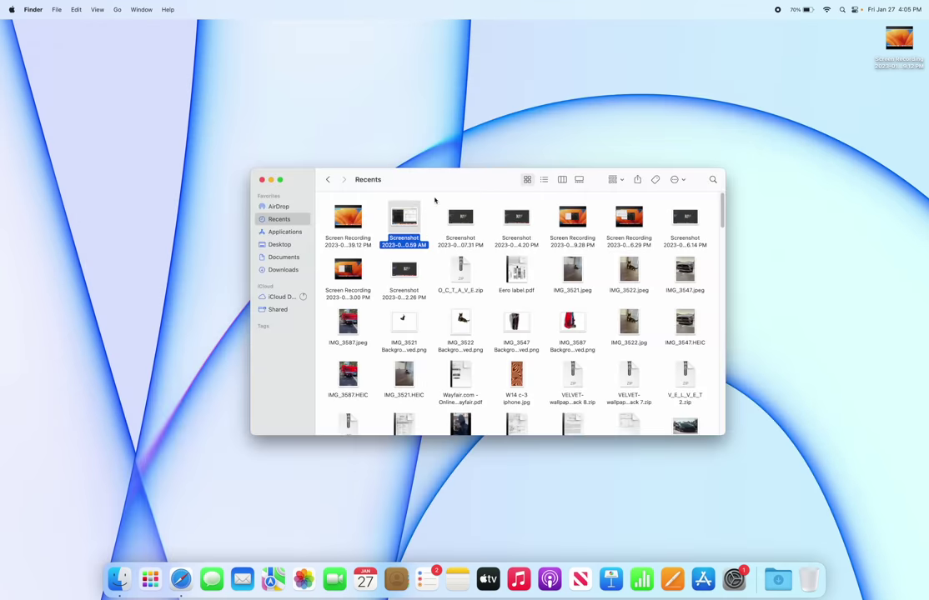
- Show Recents as a list, add the Size column, and place it between Kind and Date Last Opened
{"action": "left_click", "coordinate": [543, 180]}
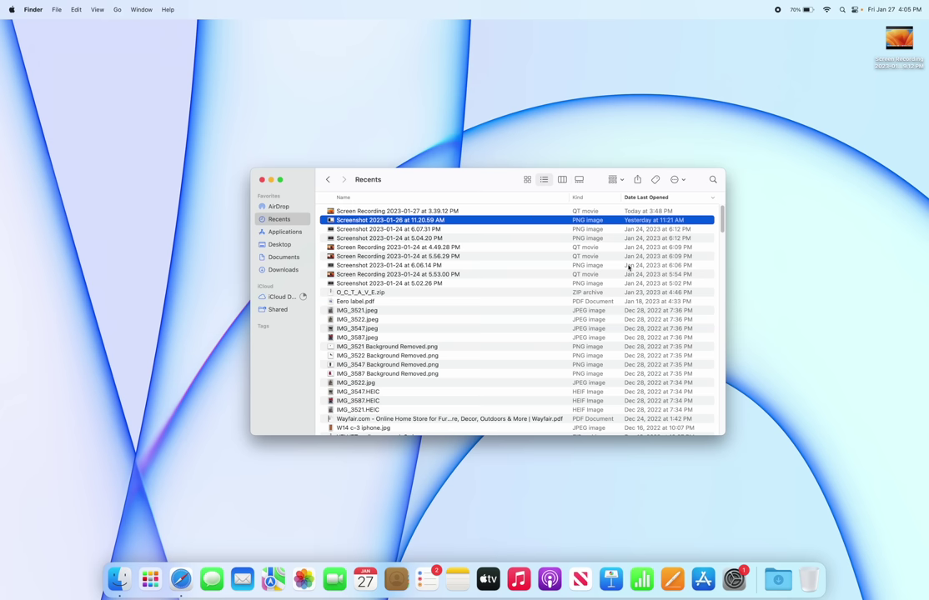
{"action": "right_click", "coordinate": [548, 198]}
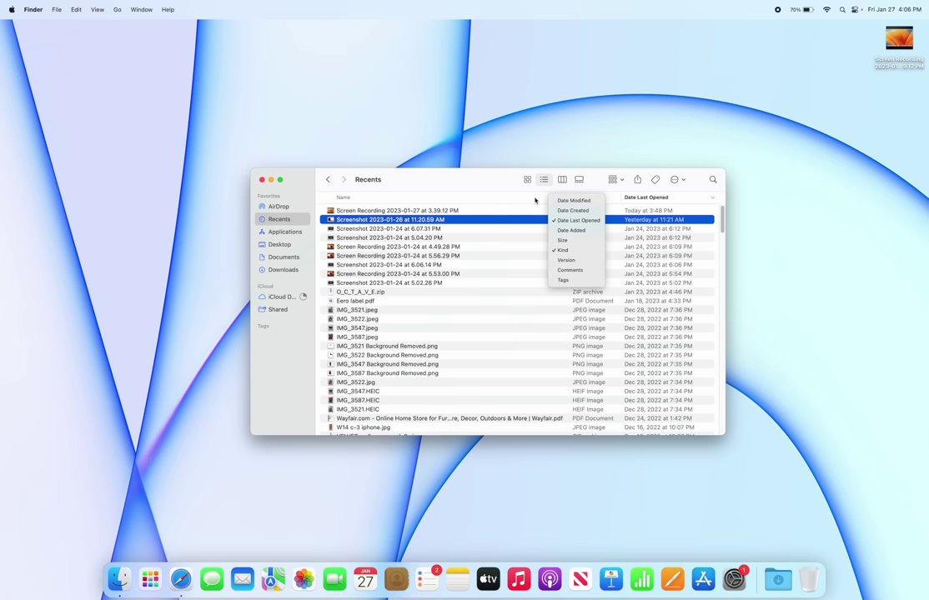
{"action": "left_click", "coordinate": [574, 240]}
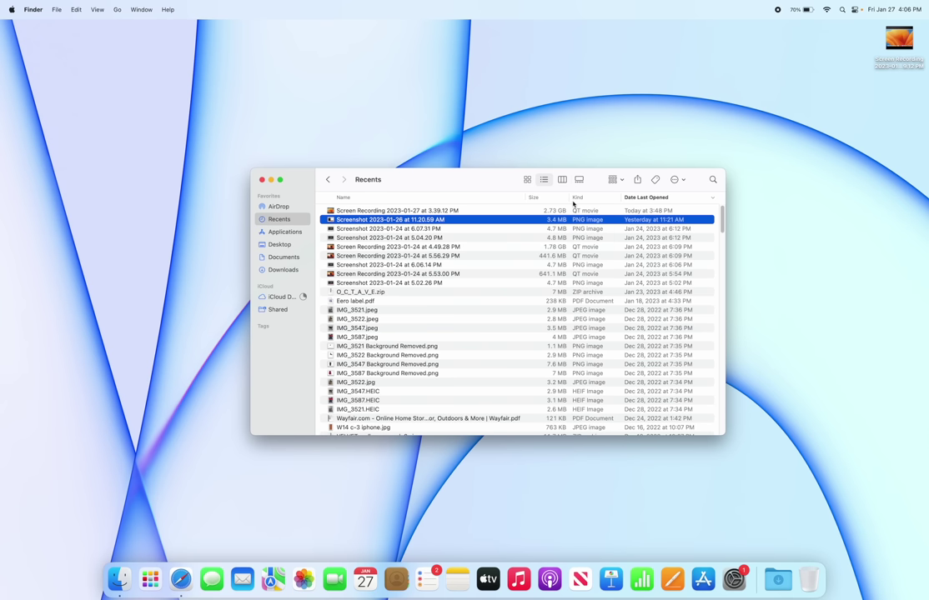
{"action": "left_click_drag", "start_coordinate": [542, 200], "coordinate": [584, 197]}
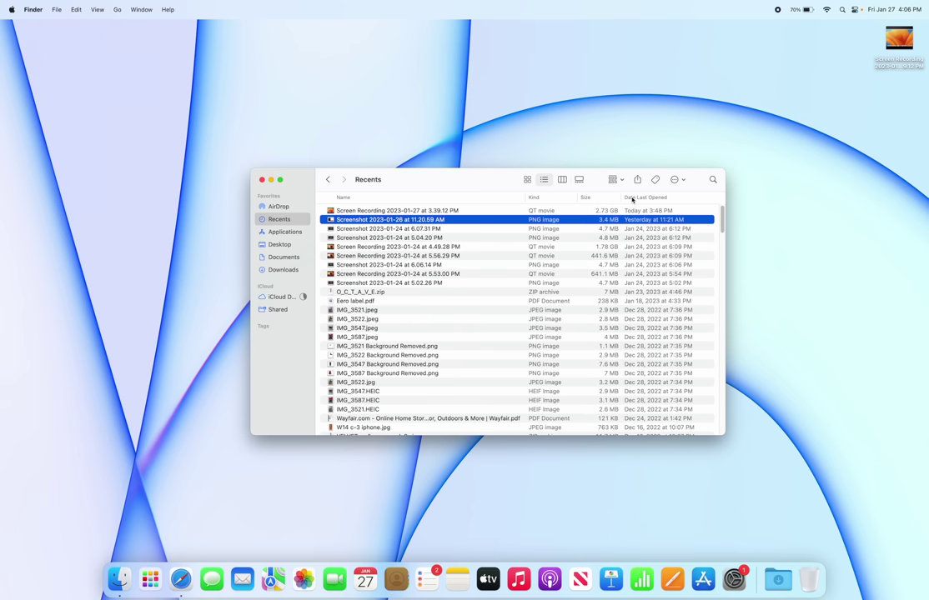
- Replace the Date Last Opened column with Date Modified, place it after Size, and sort the files by it, newest first
{"action": "right_click", "coordinate": [667, 200]}
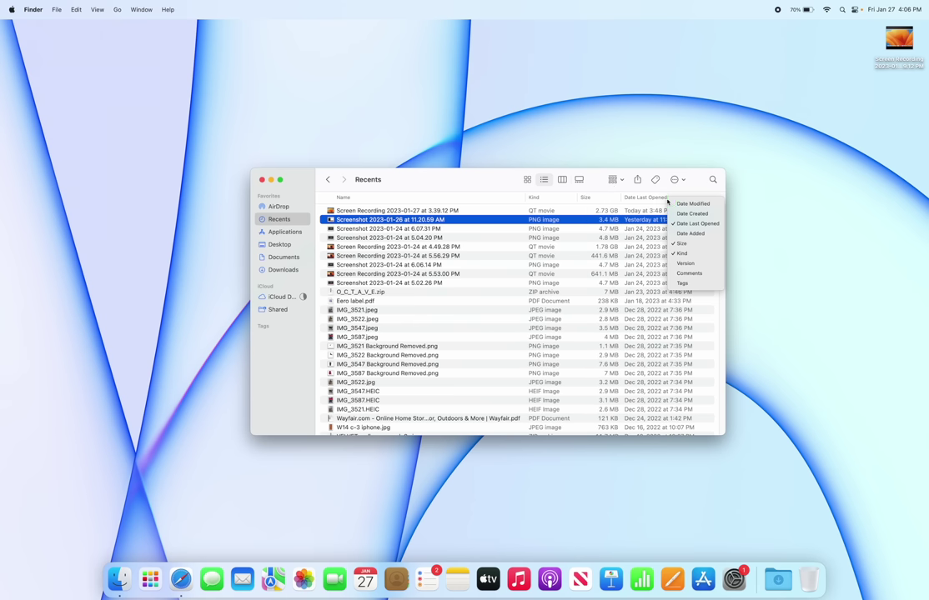
{"action": "left_click", "coordinate": [697, 205]}
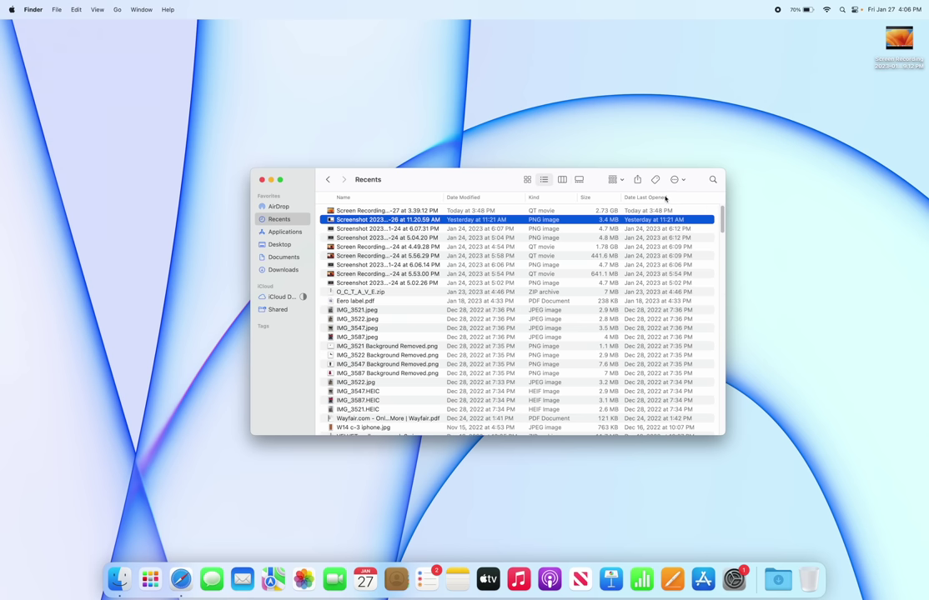
{"action": "left_click", "coordinate": [667, 198]}
{"action": "right_click", "coordinate": [667, 198]}
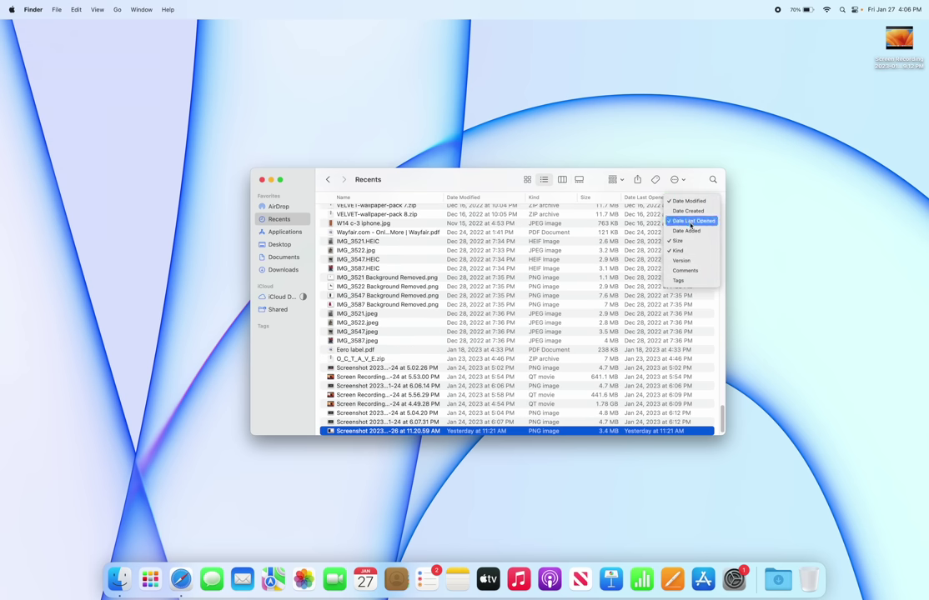
{"action": "left_click", "coordinate": [690, 221]}
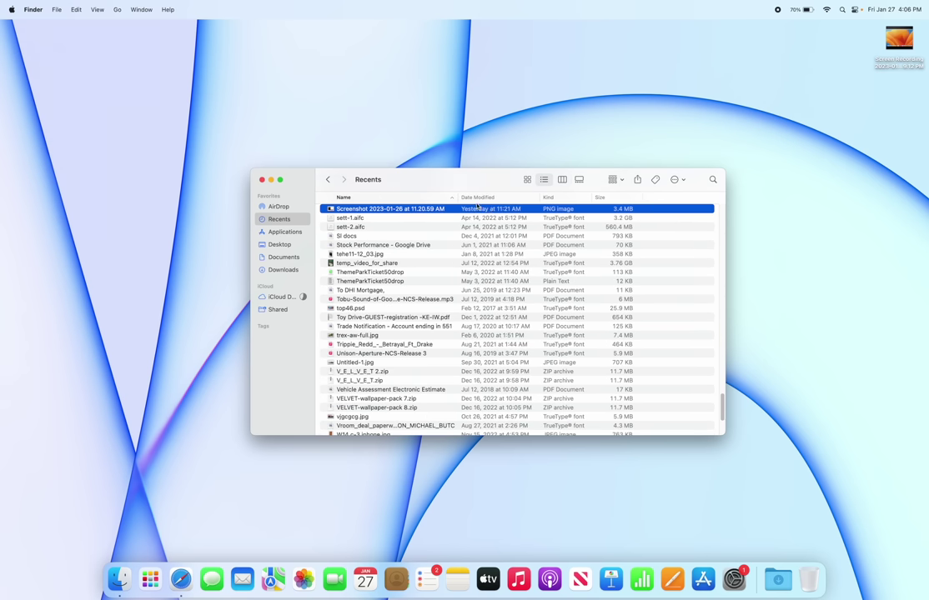
{"action": "left_click_drag", "start_coordinate": [478, 201], "coordinate": [548, 209]}
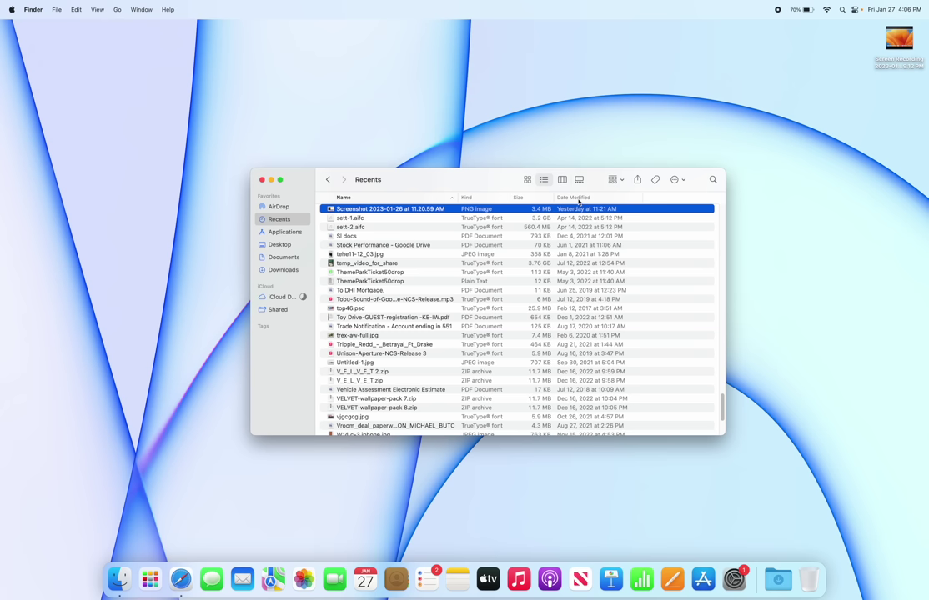
{"action": "left_click", "coordinate": [579, 198]}
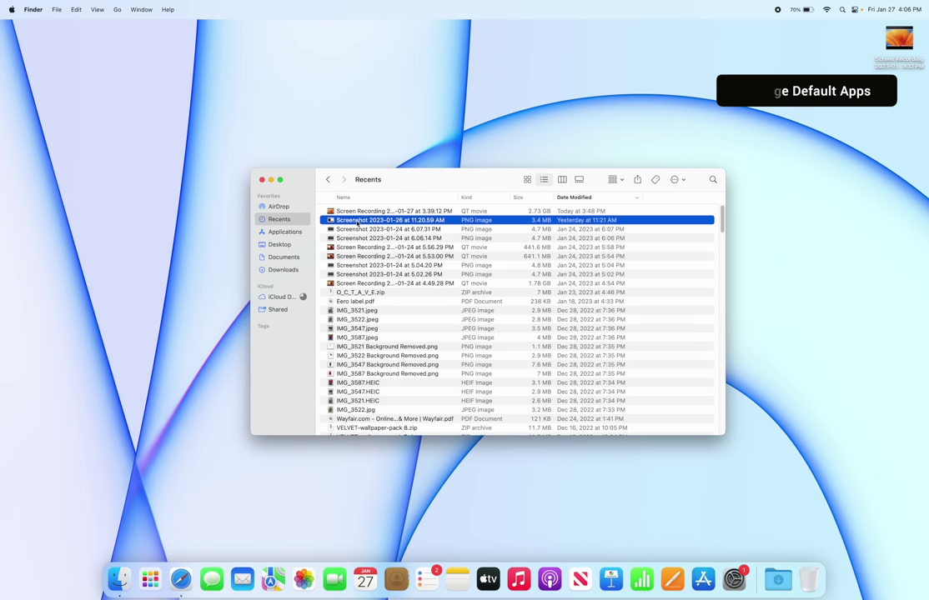
- Get info on Screenshot 2023-01-26 at 11.20.59 AM and examine its Name & Extension and More Info details
{"action": "right_click", "coordinate": [357, 224]}
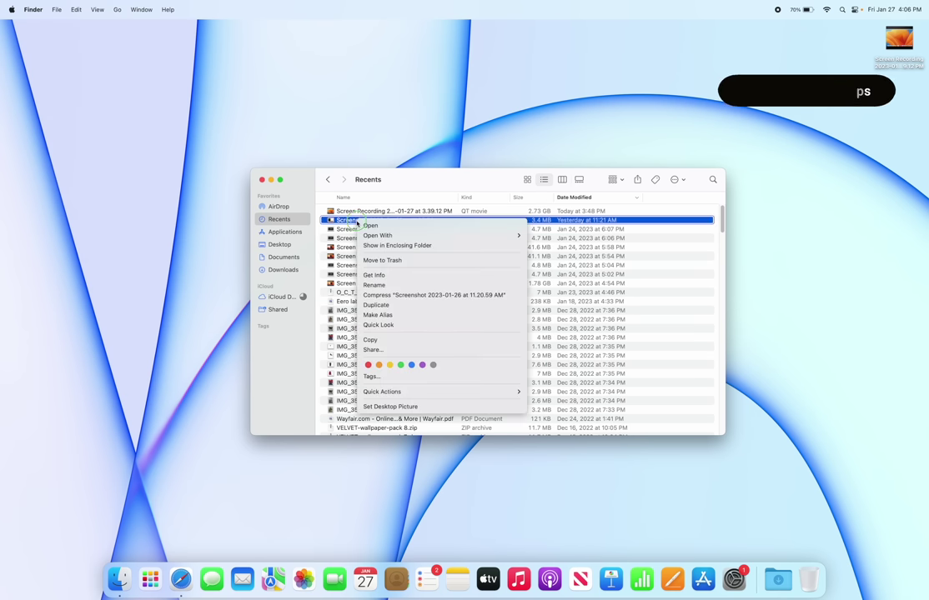
{"action": "left_click", "coordinate": [389, 274]}
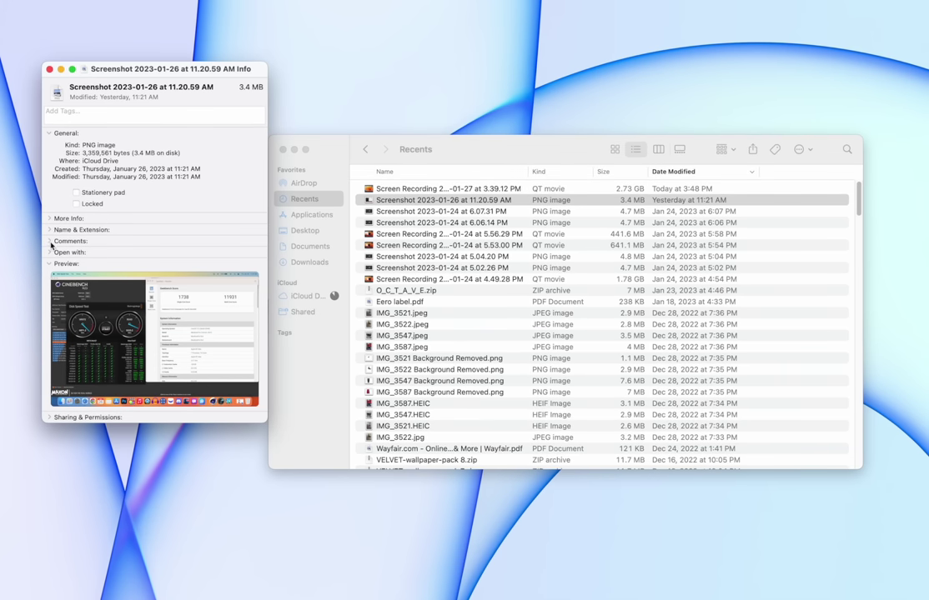
{"action": "left_click", "coordinate": [50, 230]}
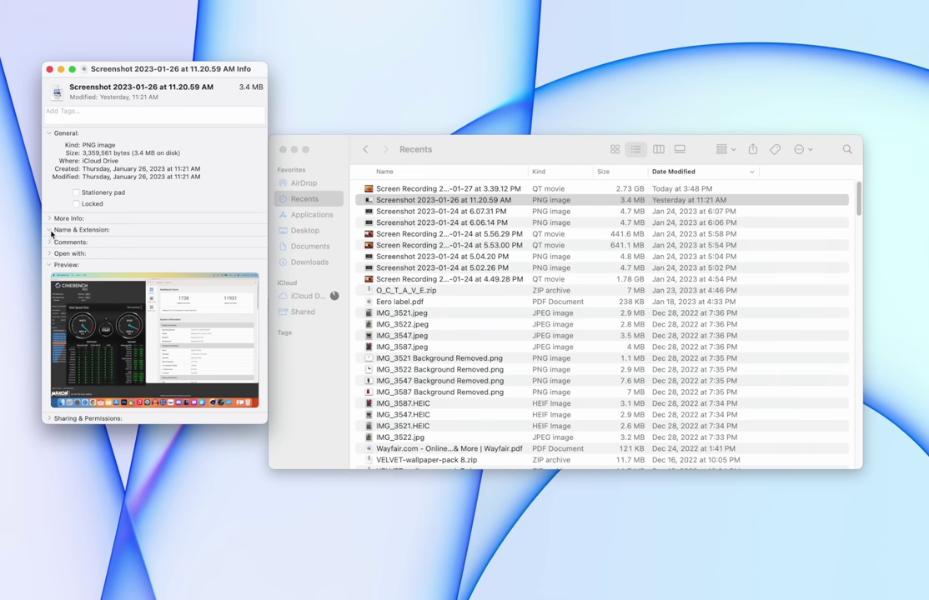
{"action": "left_click_drag", "start_coordinate": [184, 247], "coordinate": [198, 245]}
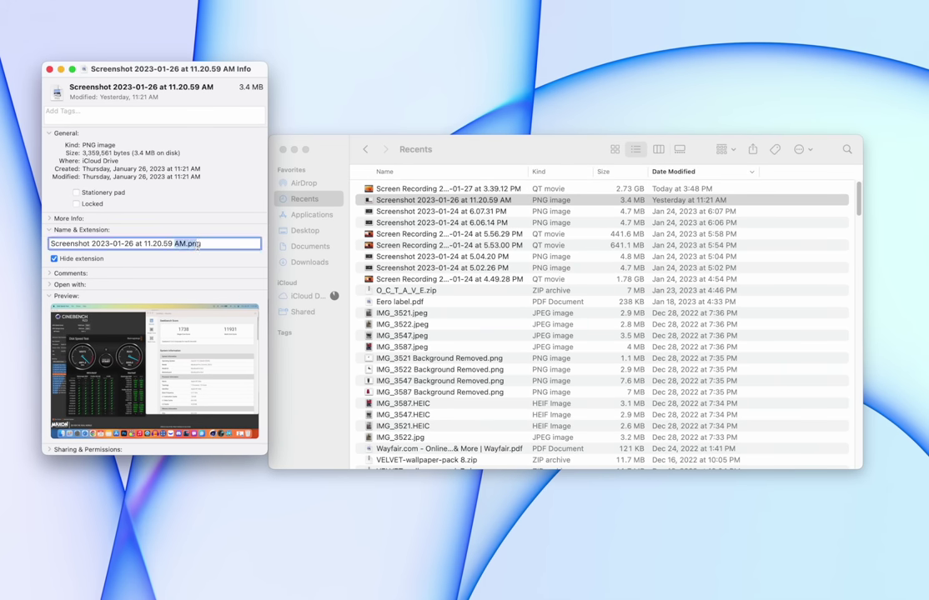
{"action": "left_click", "coordinate": [51, 230]}
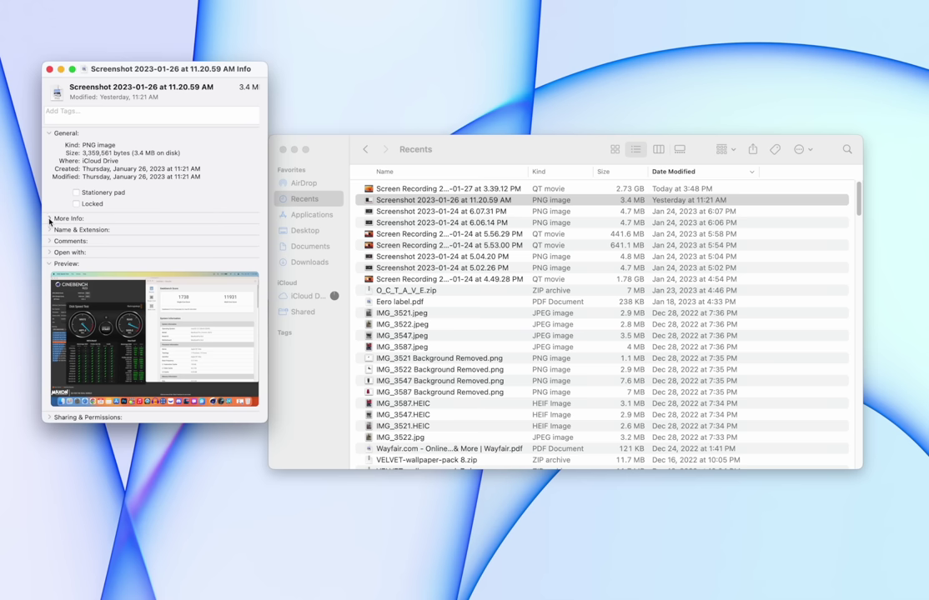
{"action": "left_click", "coordinate": [50, 219]}
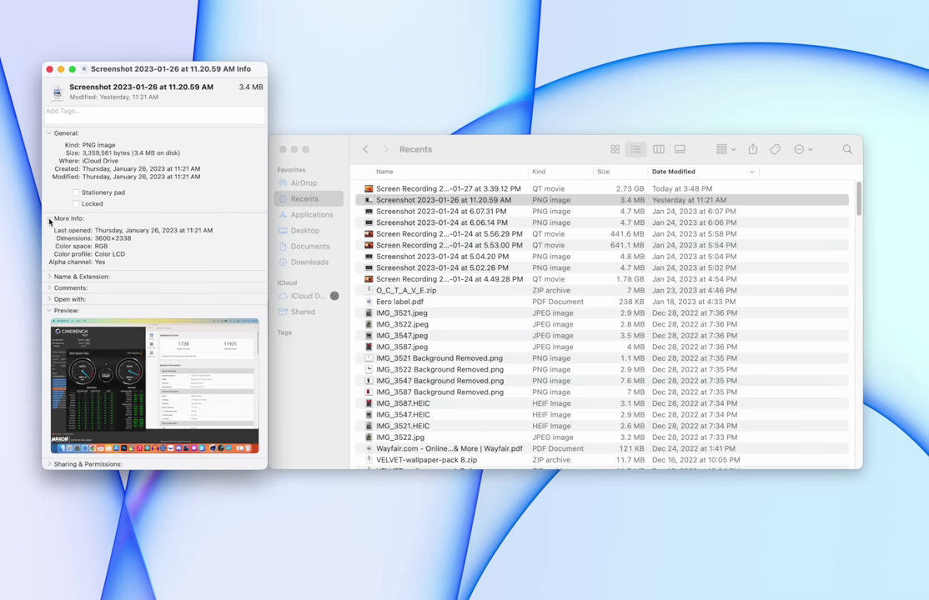
- Make QuickTime Player the default app for all .png files, and switch the screenshot's opening app back to Preview
{"action": "left_click", "coordinate": [51, 298]}
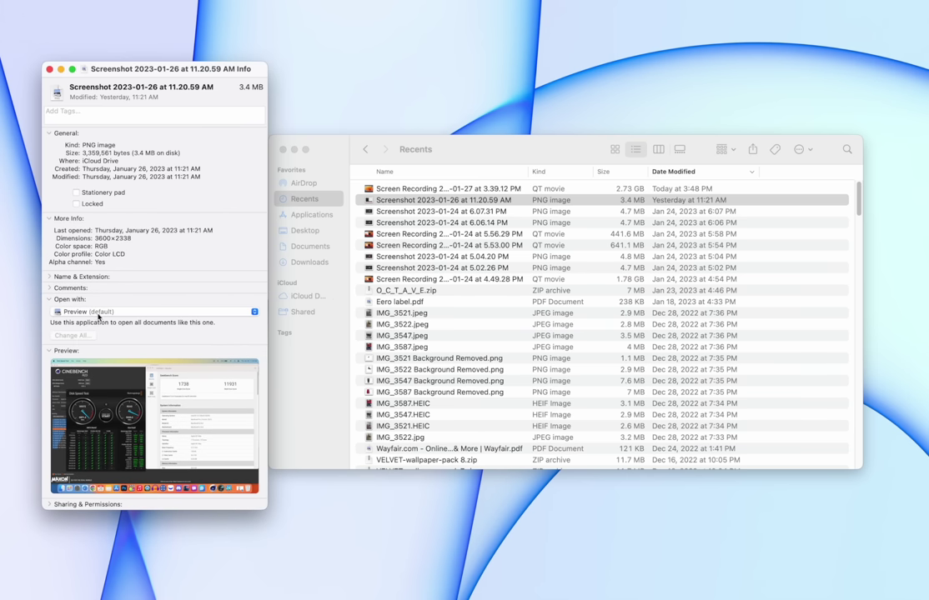
{"action": "left_click", "coordinate": [99, 314]}
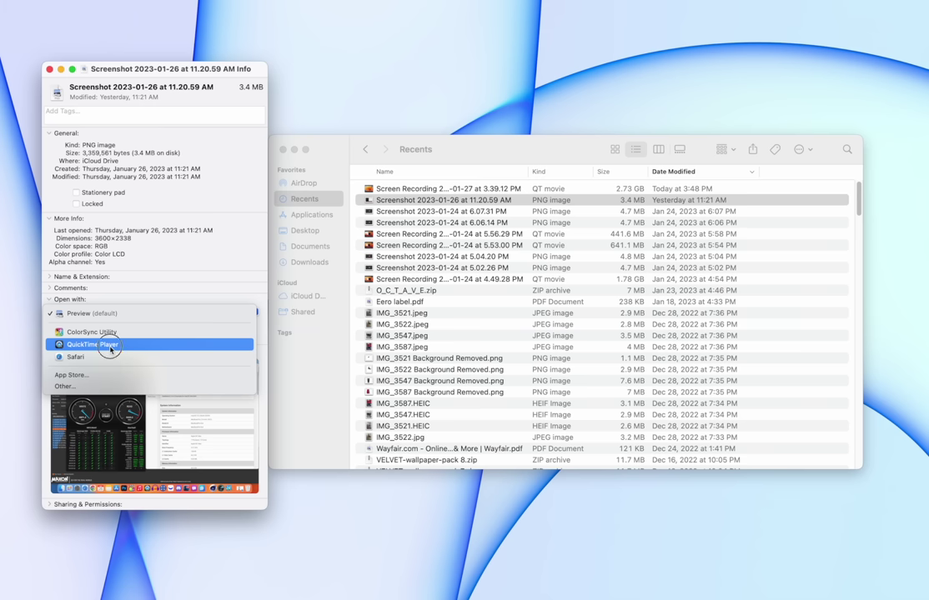
{"action": "left_click", "coordinate": [104, 345]}
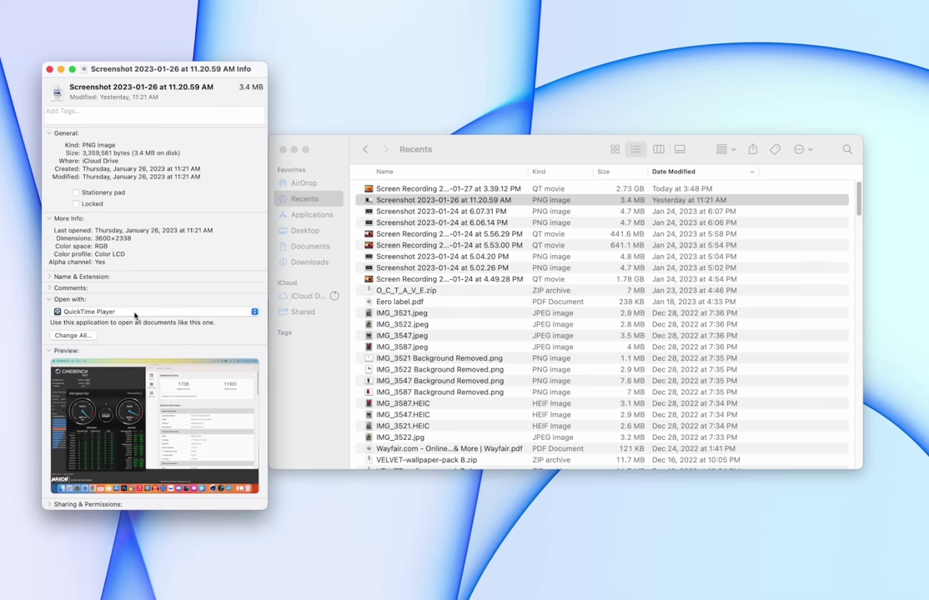
{"action": "left_click", "coordinate": [83, 337]}
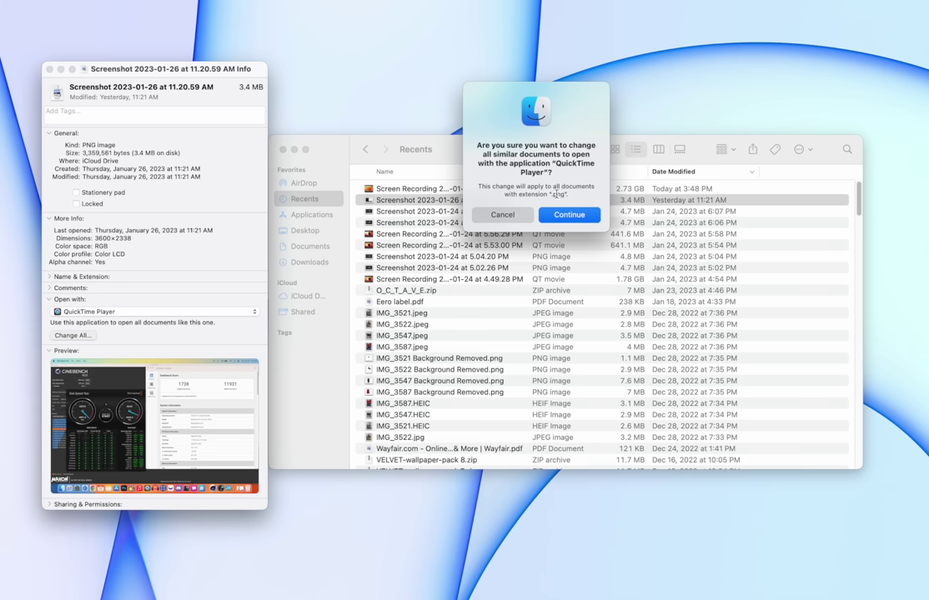
{"action": "left_click", "coordinate": [558, 212]}
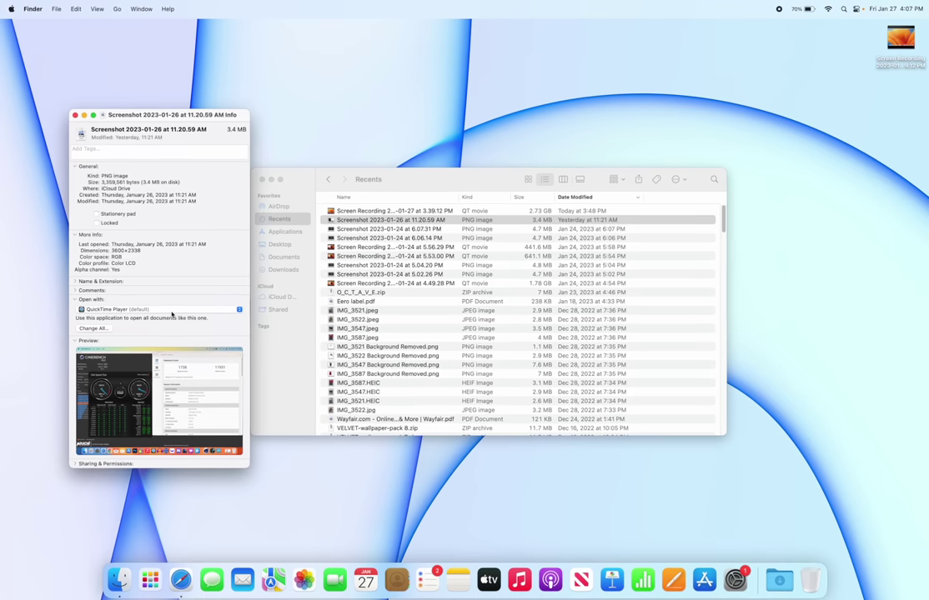
{"action": "left_click", "coordinate": [171, 312]}
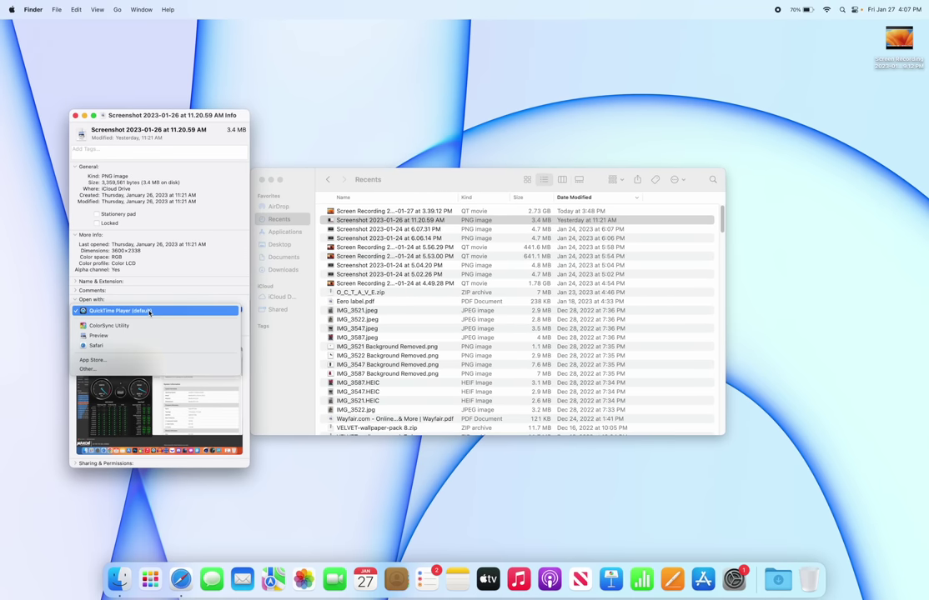
{"action": "left_click", "coordinate": [122, 337]}
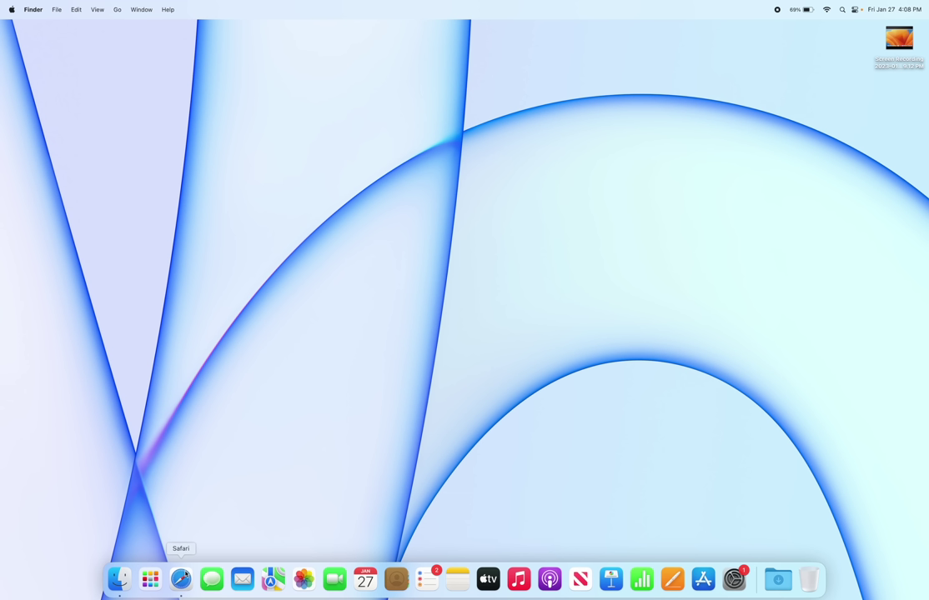
- Switch to Safari and turn off opening "safe" files after downloading in its General settings
{"action": "left_click", "coordinate": [180, 578]}
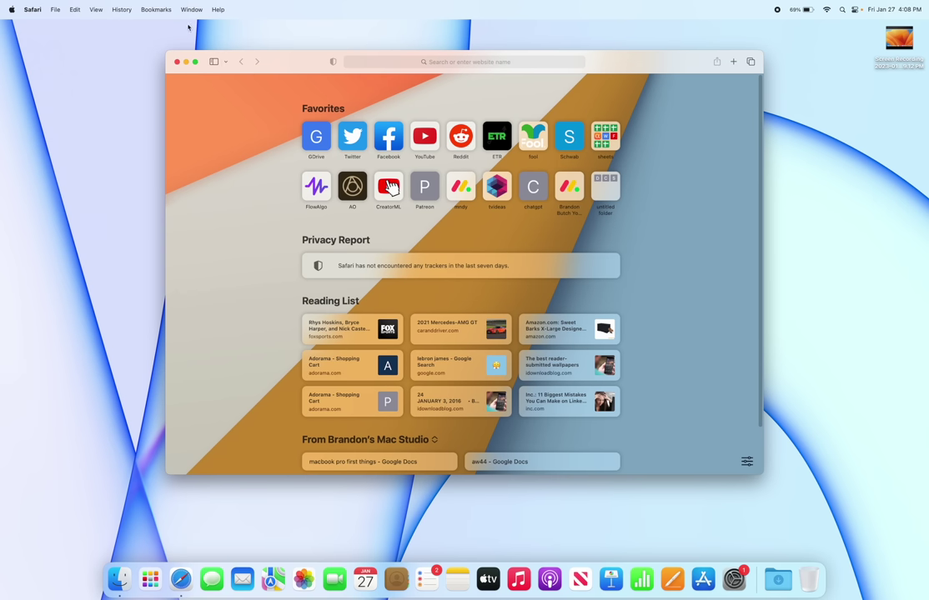
{"action": "left_click", "coordinate": [33, 7]}
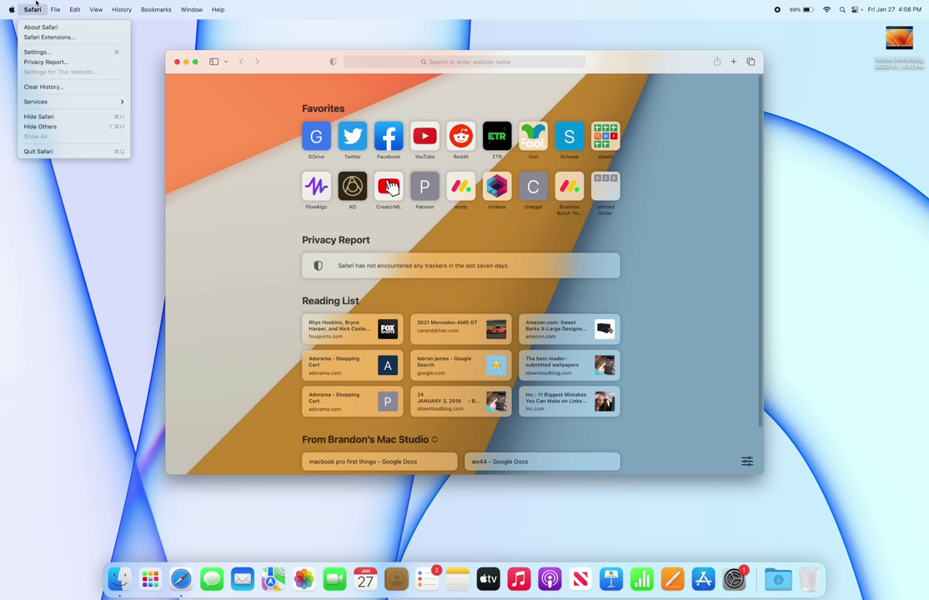
{"action": "left_click", "coordinate": [56, 53]}
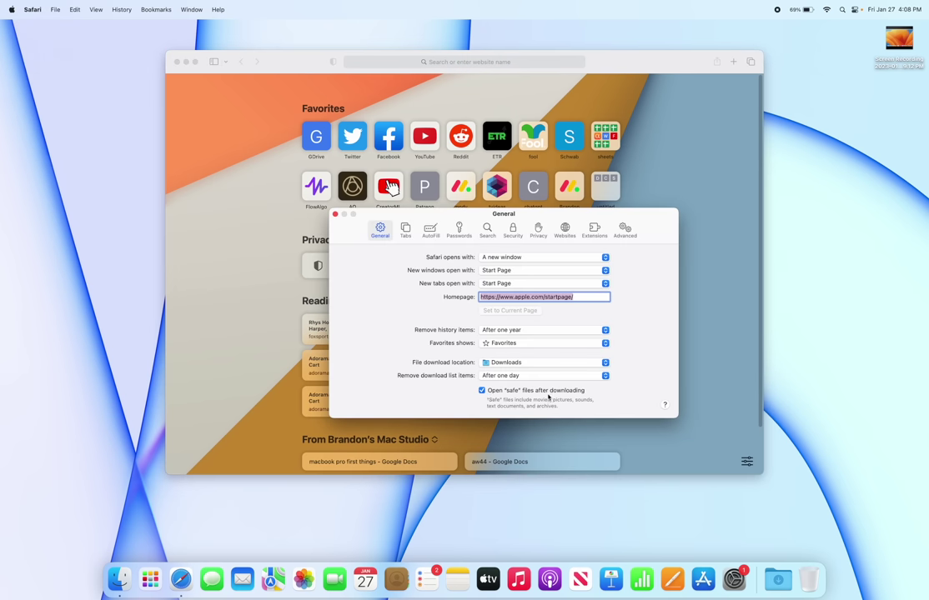
{"action": "left_click", "coordinate": [481, 390]}
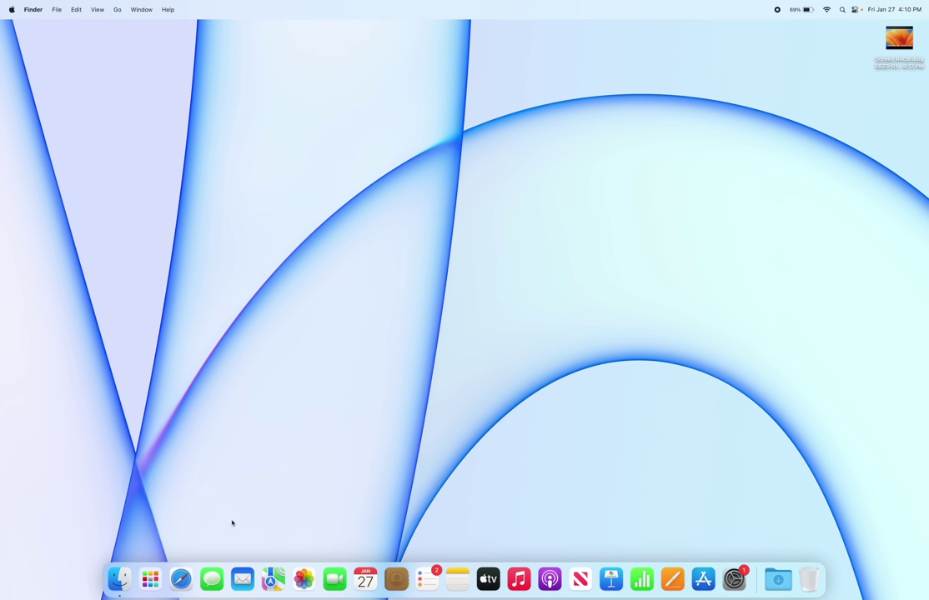
- Switch to Messages, disable the first four addresses you can be reached at in its iMessage settings, and quit the app
{"action": "left_click", "coordinate": [209, 575]}
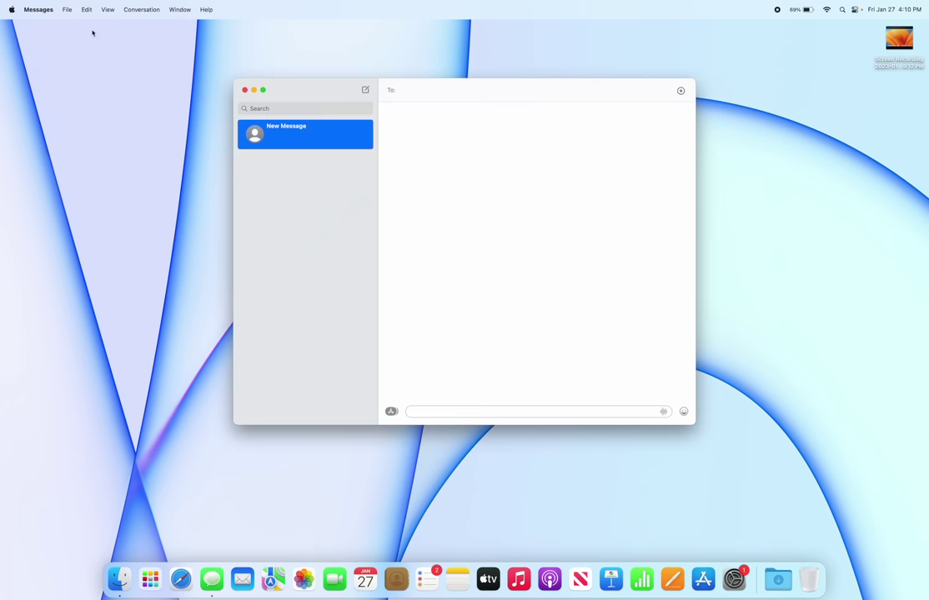
{"action": "left_click", "coordinate": [40, 7]}
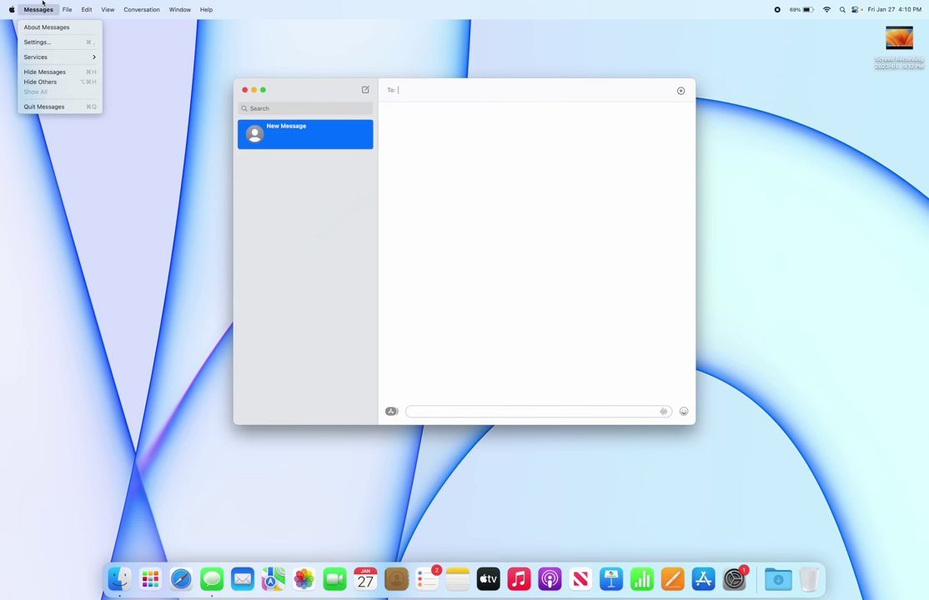
{"action": "left_click", "coordinate": [39, 42]}
{"action": "left_click", "coordinate": [433, 152]}
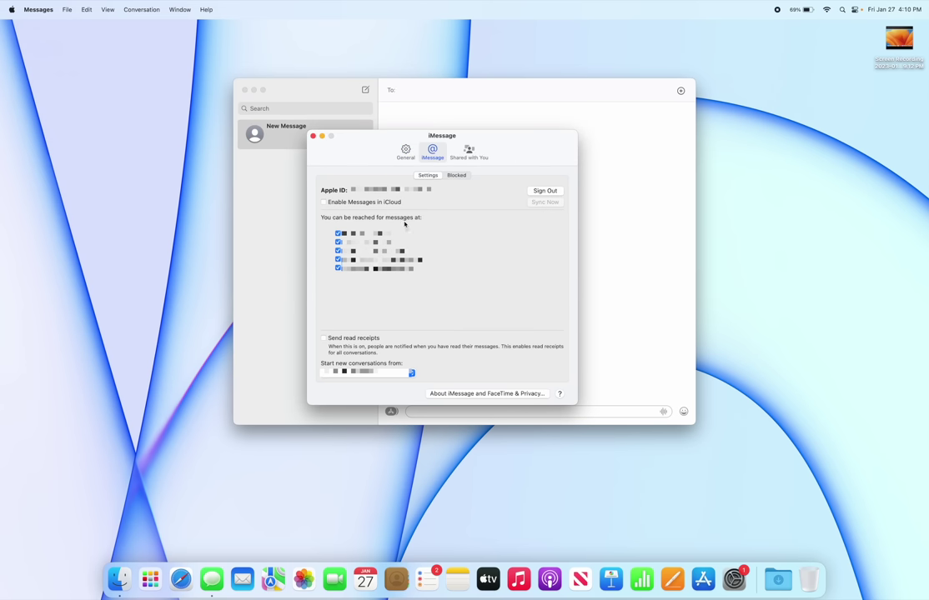
{"action": "left_click", "coordinate": [338, 233]}
{"action": "left_click", "coordinate": [337, 242]}
{"action": "left_click", "coordinate": [338, 250]}
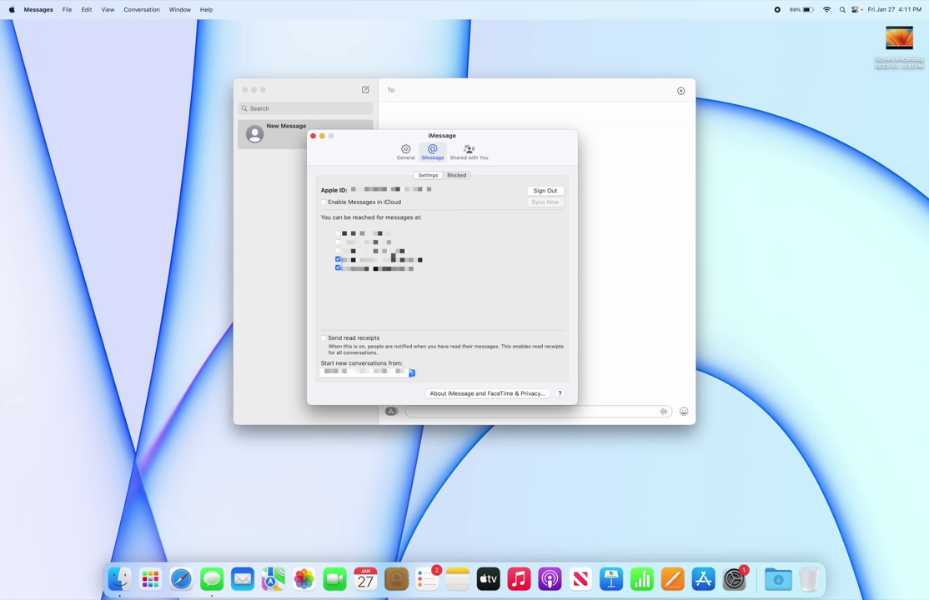
{"action": "left_click", "coordinate": [338, 259]}
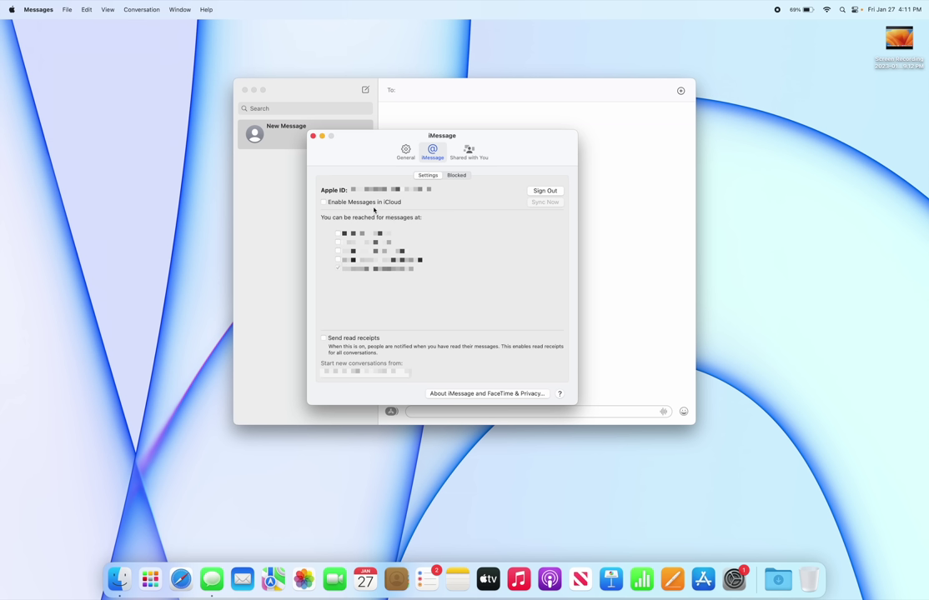
{"action": "key", "text": "super+q"}
- Switch to FaceTime, turn off Calls From iPhone in its General settings, and quit the app
{"action": "left_click", "coordinate": [334, 578]}
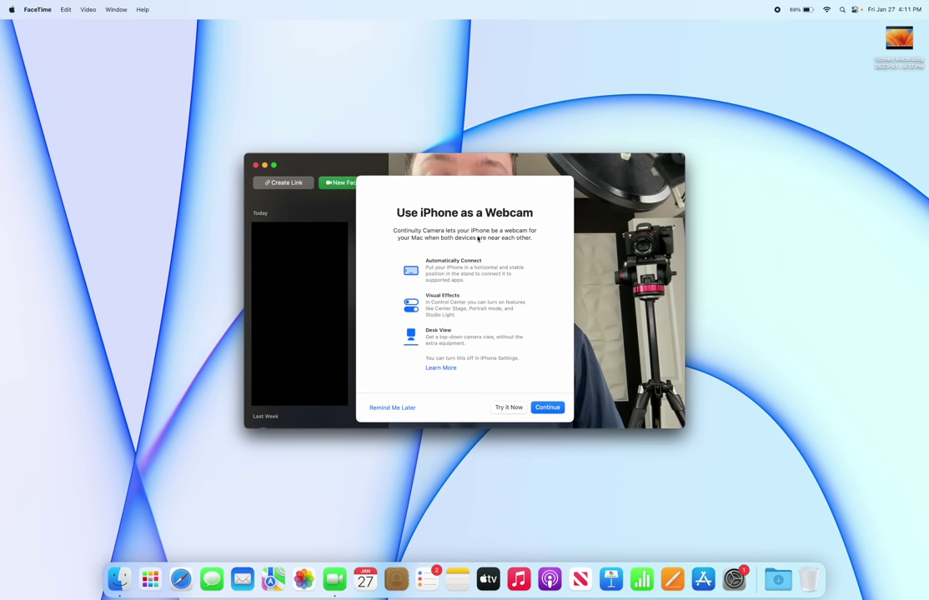
{"action": "left_click", "coordinate": [547, 406]}
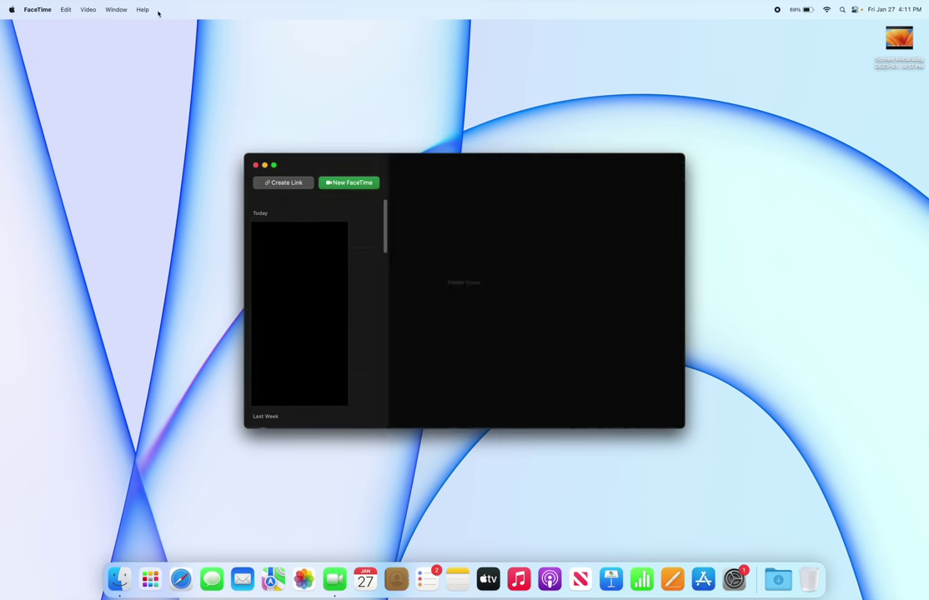
{"action": "left_click", "coordinate": [38, 9]}
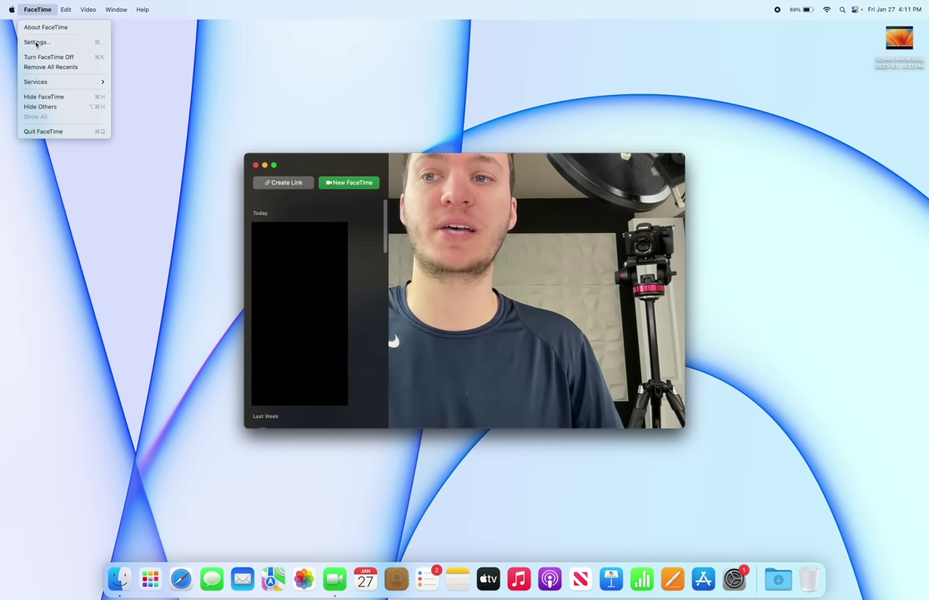
{"action": "left_click", "coordinate": [35, 42]}
{"action": "left_click_drag", "start_coordinate": [658, 25], "coordinate": [439, 140]}
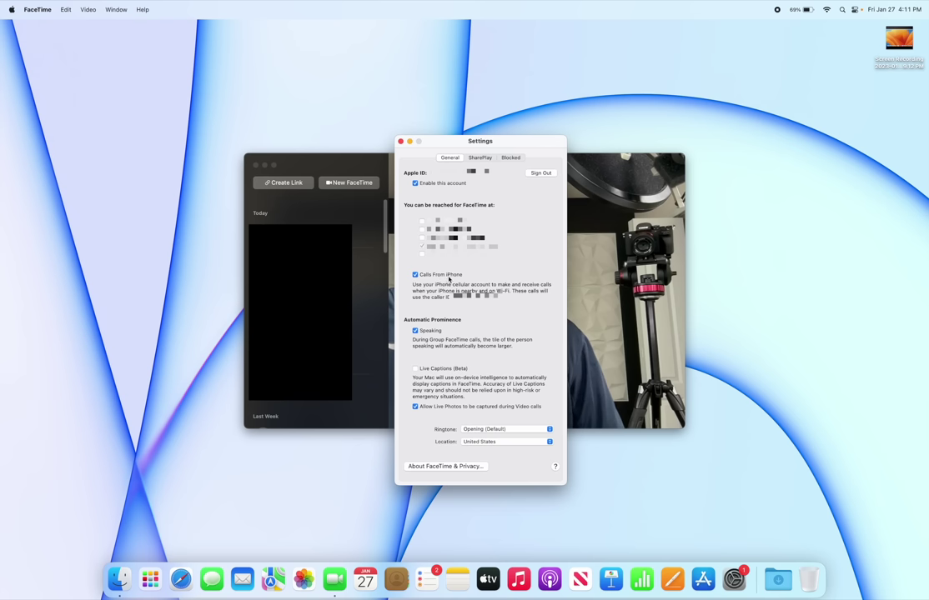
{"action": "left_click", "coordinate": [454, 276]}
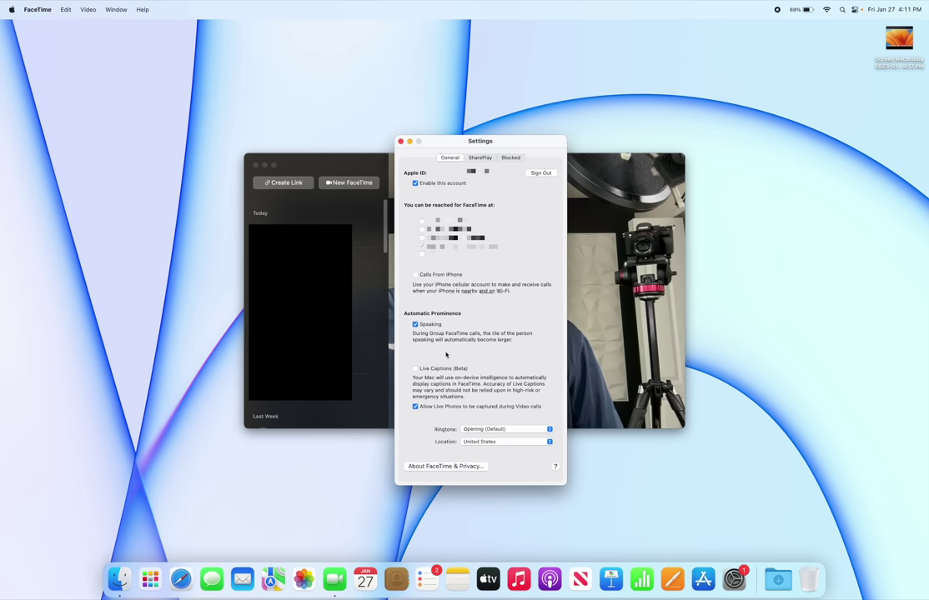
{"action": "key", "text": "super+q"}
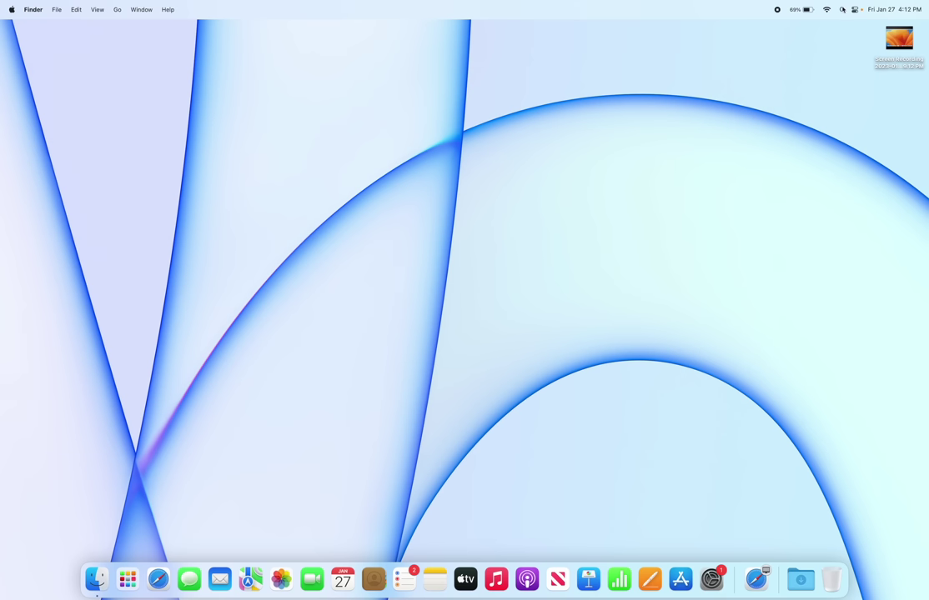
{"action": "left_click", "coordinate": [841, 9]}
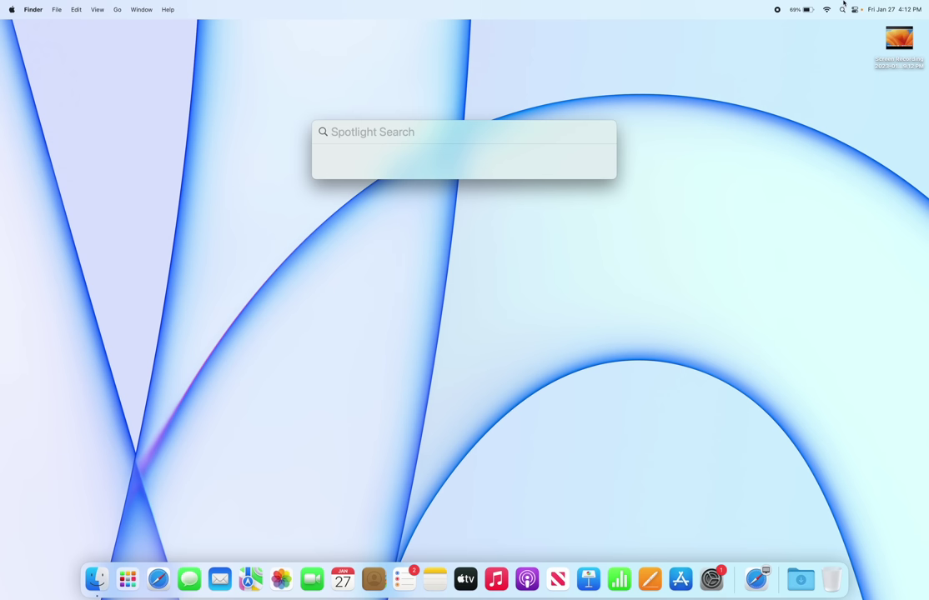
{"action": "left_click", "coordinate": [842, 9]}
{"action": "left_click", "coordinate": [842, 9]}
{"action": "left_click", "coordinate": [617, 130]}
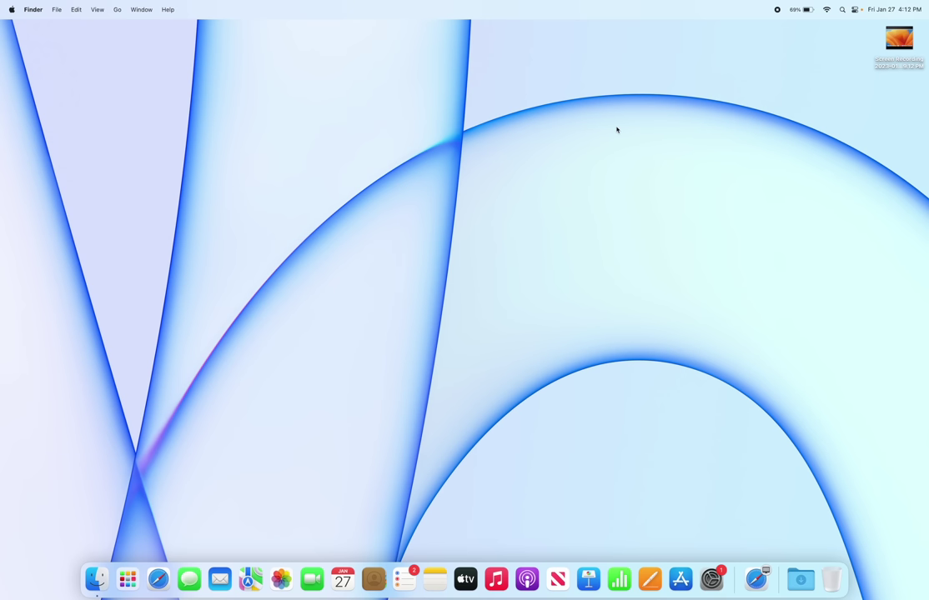
{"action": "key", "text": "super+space"}
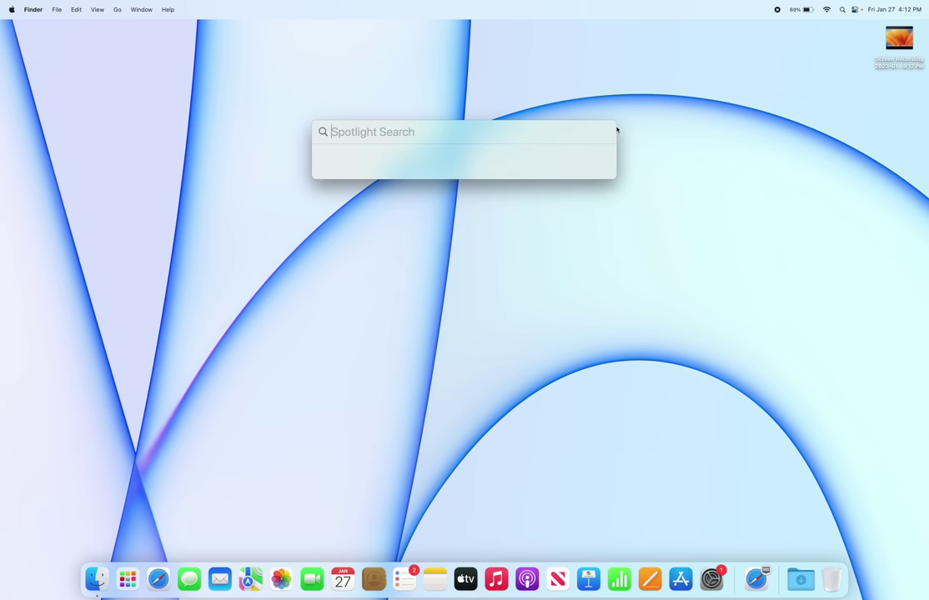
{"action": "left_click", "coordinate": [618, 154]}
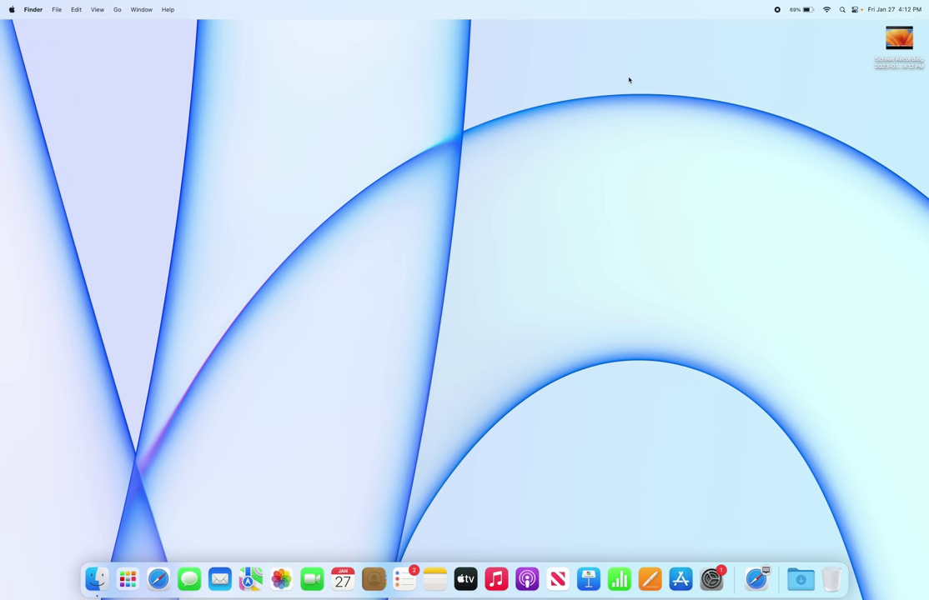
- Search Spotlight for "maps" and clear the query
{"action": "key", "text": "super+space"}
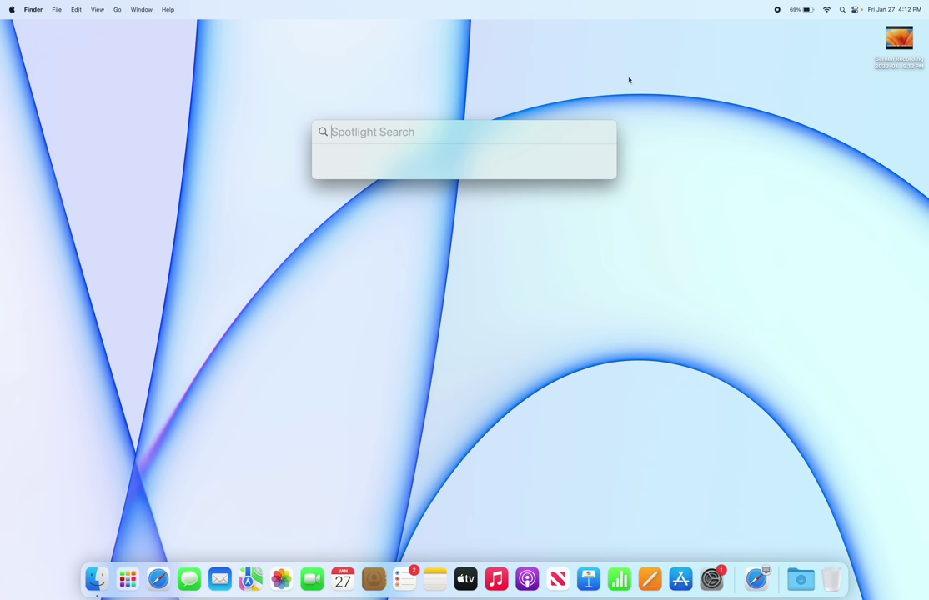
{"action": "type", "text": "maps"}
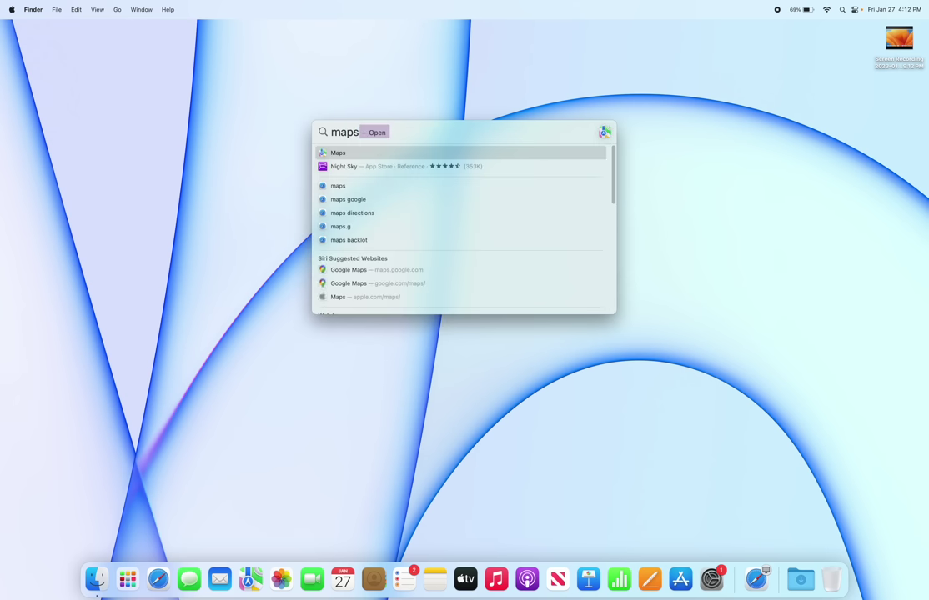
{"action": "key", "text": "super+a"}
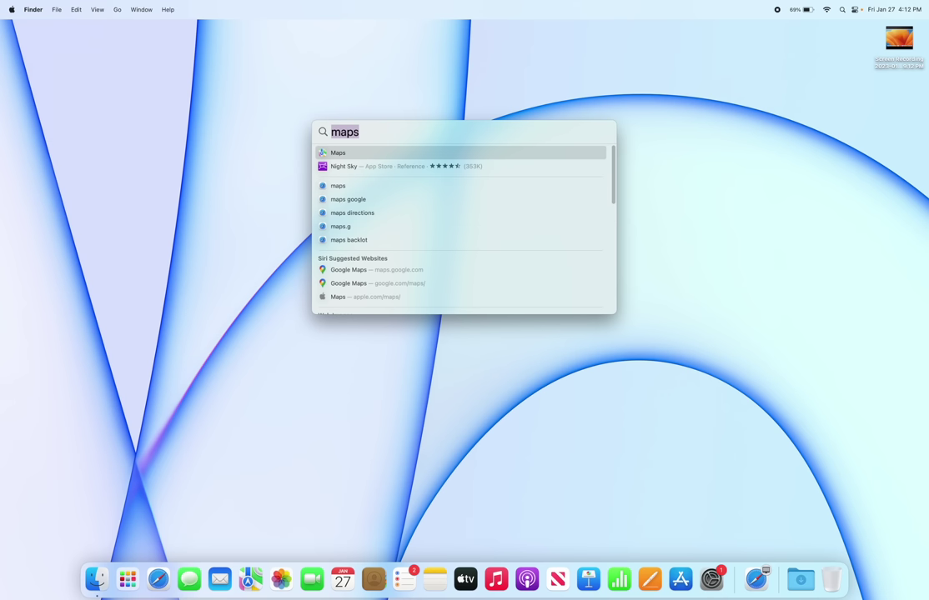
{"action": "key", "text": "BackSpace"}
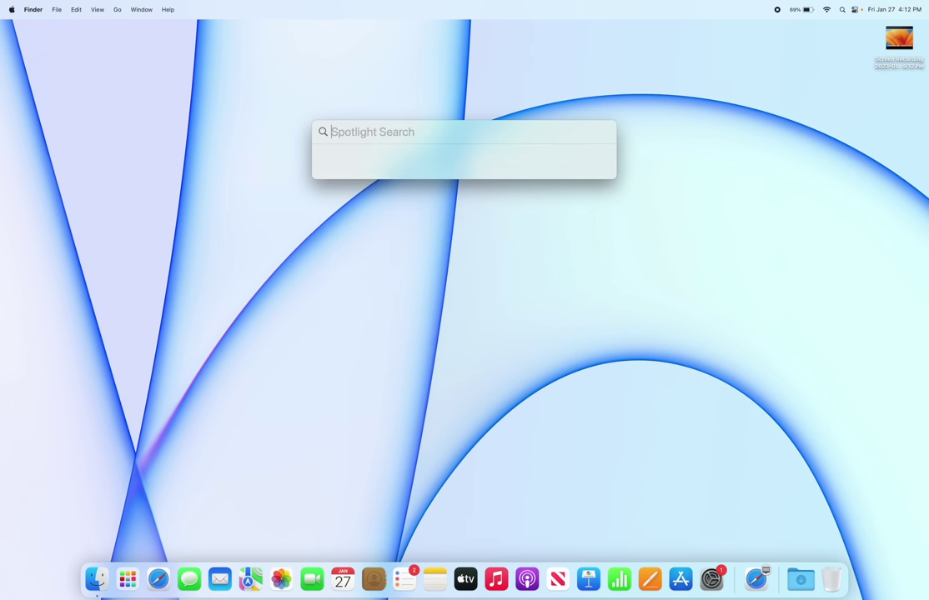
- Search Spotlight for "when is the next full moon?", view the web results in Safari, and close them
{"action": "type", "text": "when"}
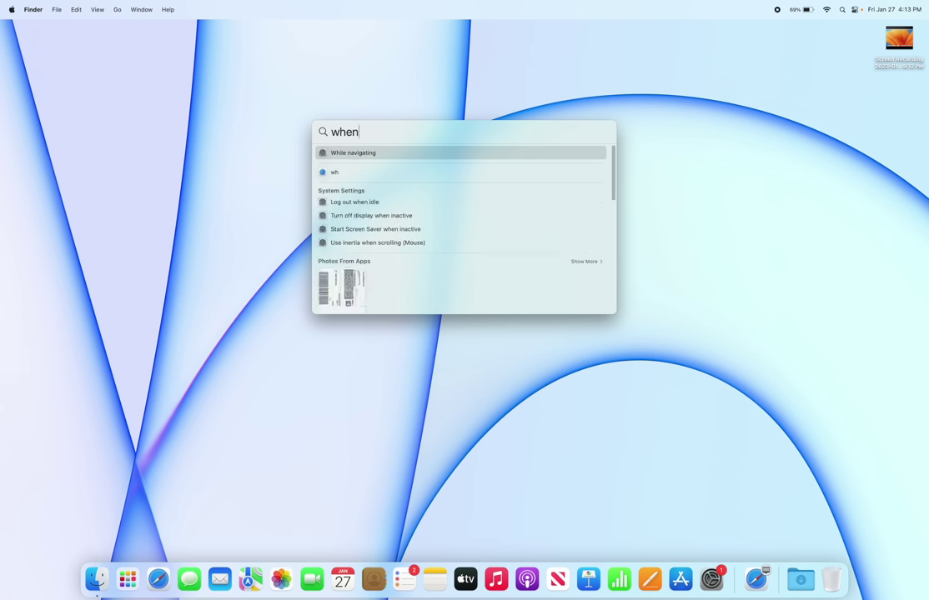
{"action": "type", "text": " is the next full moon?"}
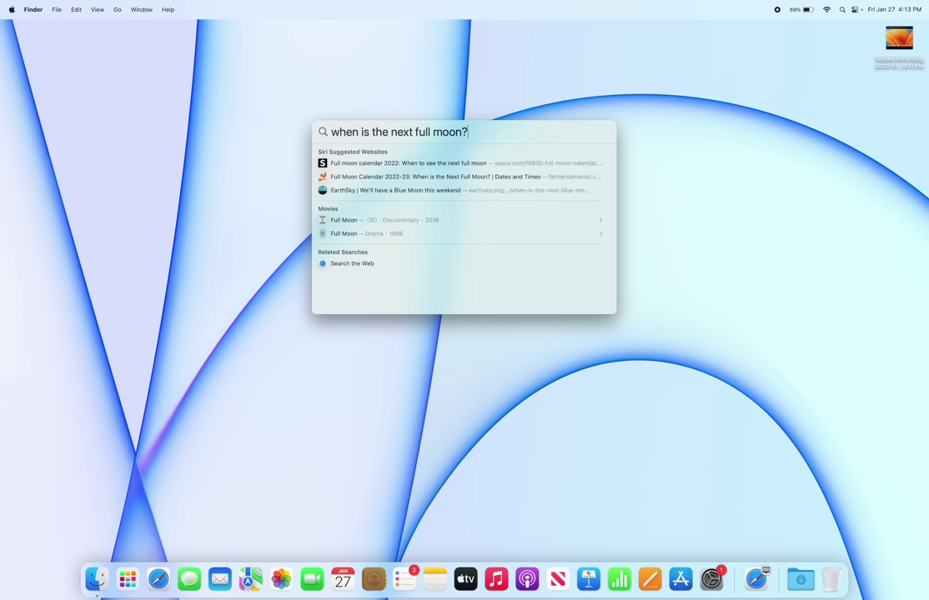
{"action": "left_click", "coordinate": [352, 263]}
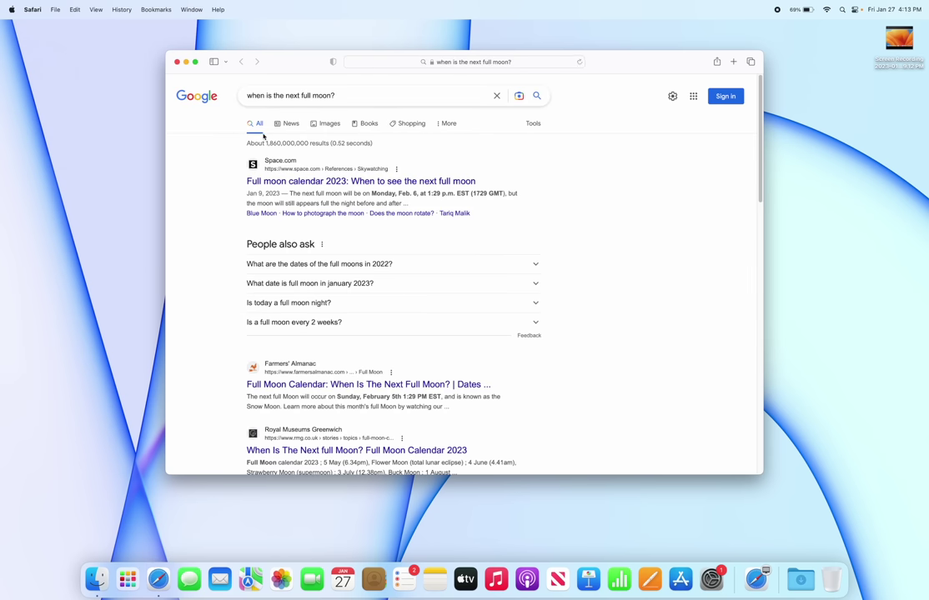
{"action": "key", "text": "super+w"}
- Calculate 456721*89012 in Spotlight
{"action": "key", "text": "super+space"}
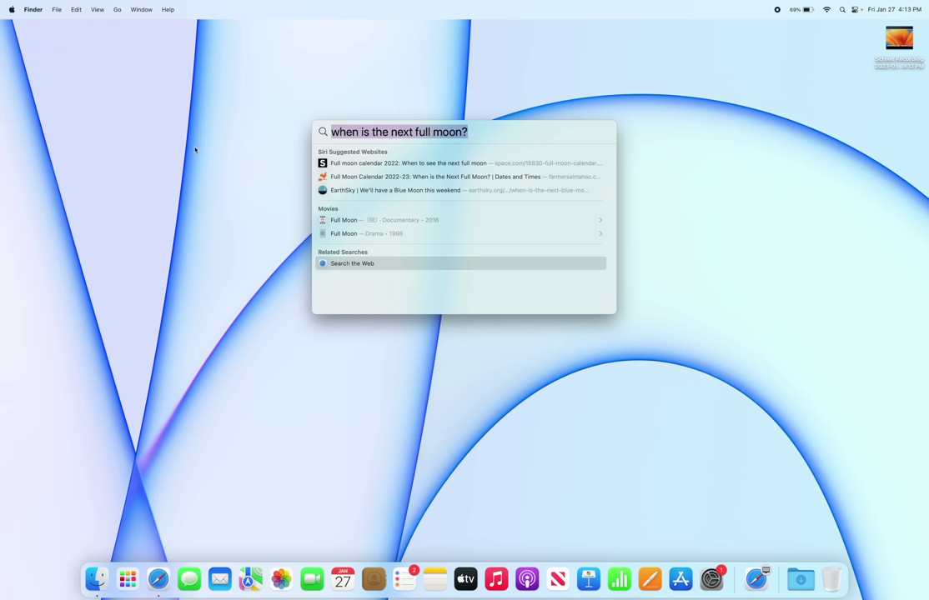
{"action": "type", "text": "4567"}
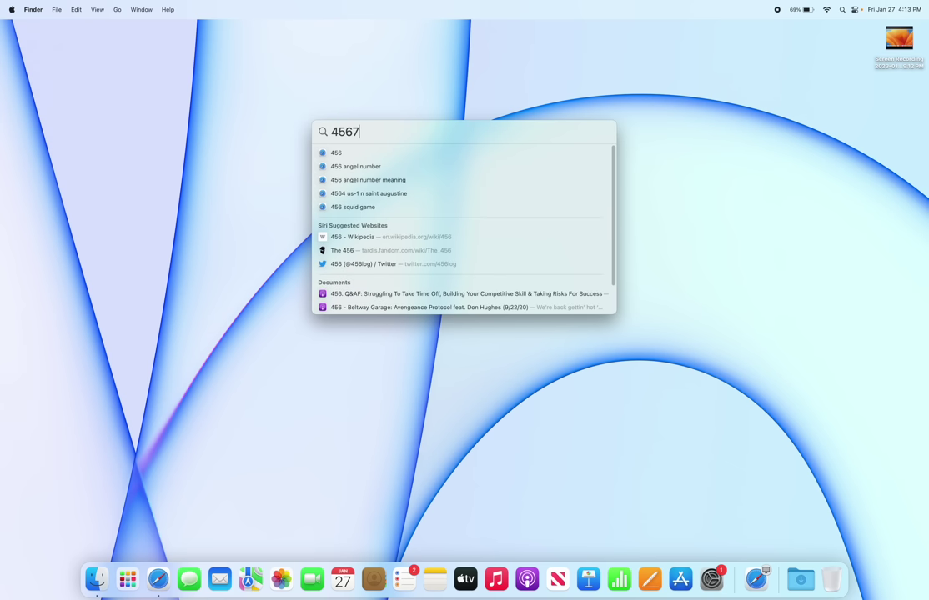
{"action": "type", "text": "21*8"}
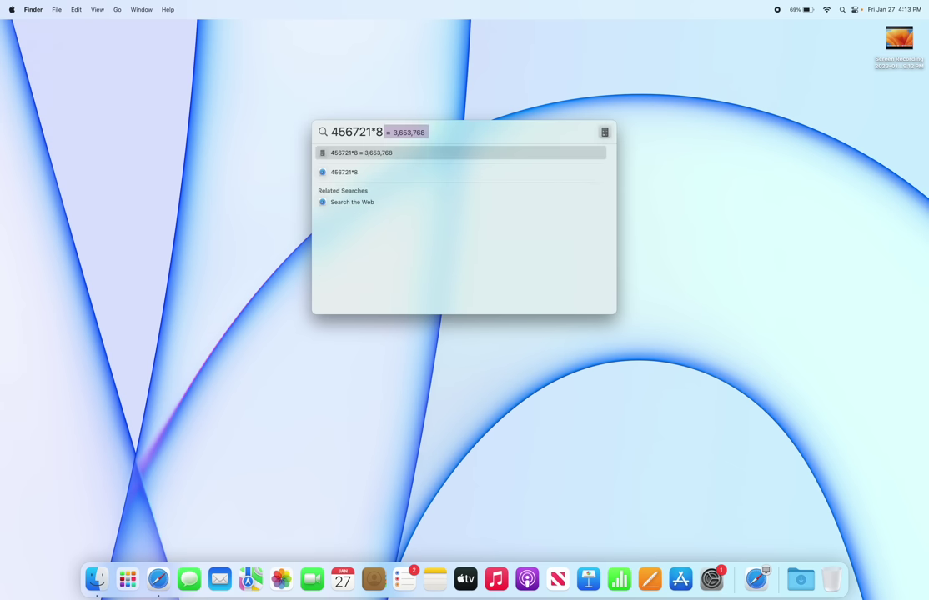
{"action": "type", "text": "9012"}
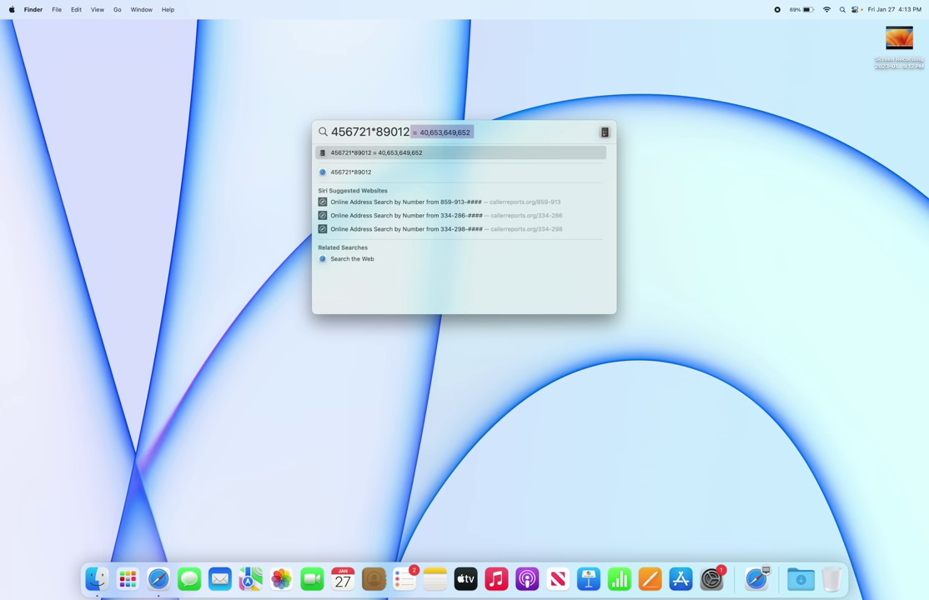
- Search Spotlight for "TESLA" and examine the contact, map, website, photo, stock, definition and document results
{"action": "key", "text": "super+a"}
{"action": "type", "text": "SLA"}
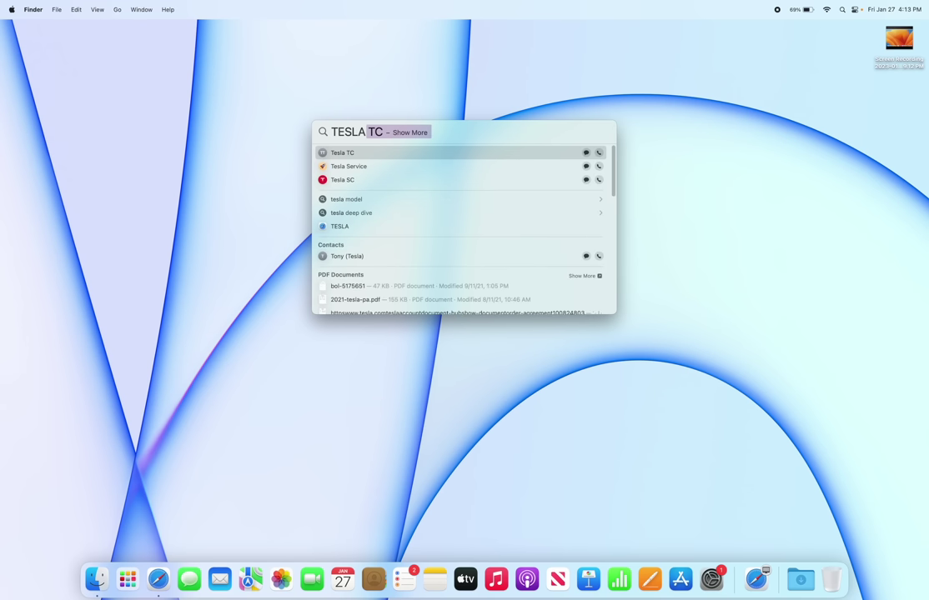
{"action": "key", "text": "BackSpace"}
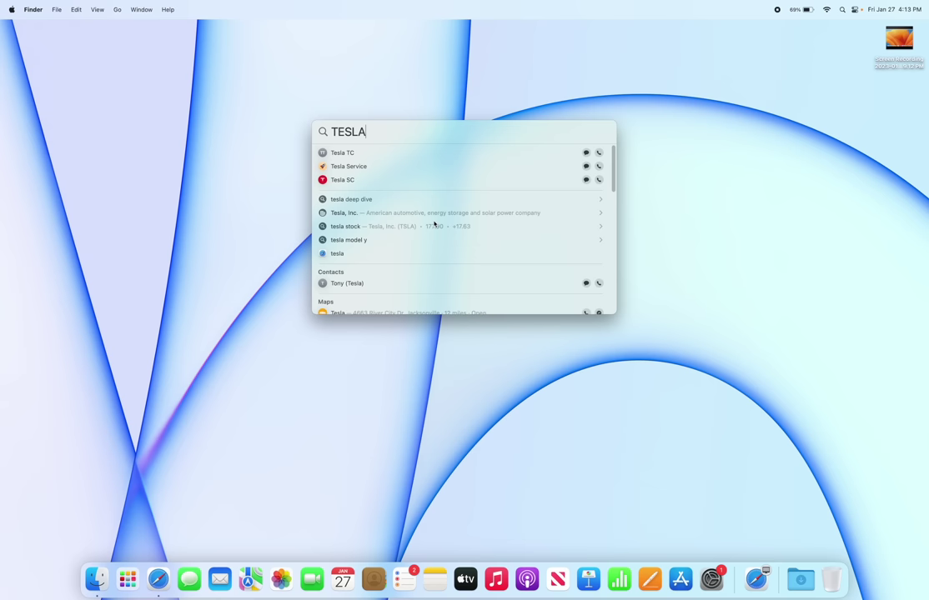
{"action": "scroll", "coordinate": [434, 224], "scroll_direction": "down", "scroll_amount": 10}
{"action": "scroll", "coordinate": [433, 222], "scroll_direction": "up", "scroll_amount": 5}
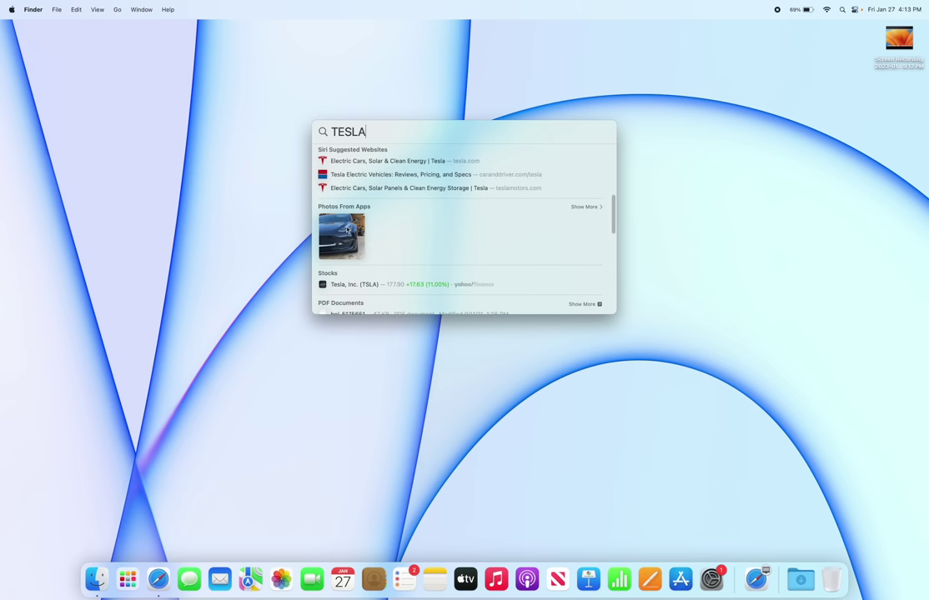
{"action": "scroll", "coordinate": [385, 240], "scroll_direction": "down", "scroll_amount": 15}
{"action": "scroll", "coordinate": [385, 240], "scroll_direction": "up", "scroll_amount": 15}
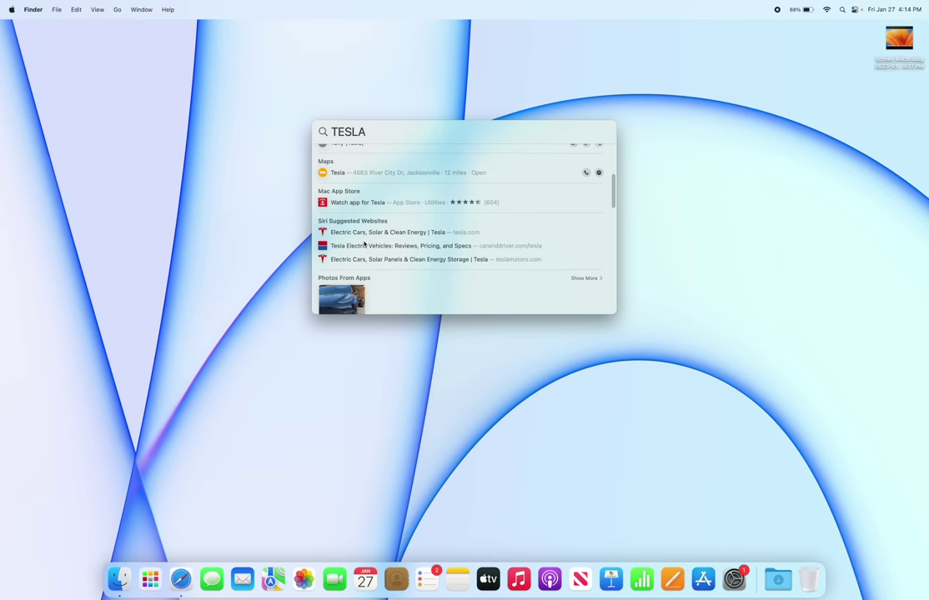
{"action": "scroll", "coordinate": [364, 244], "scroll_direction": "down", "scroll_amount": 5}
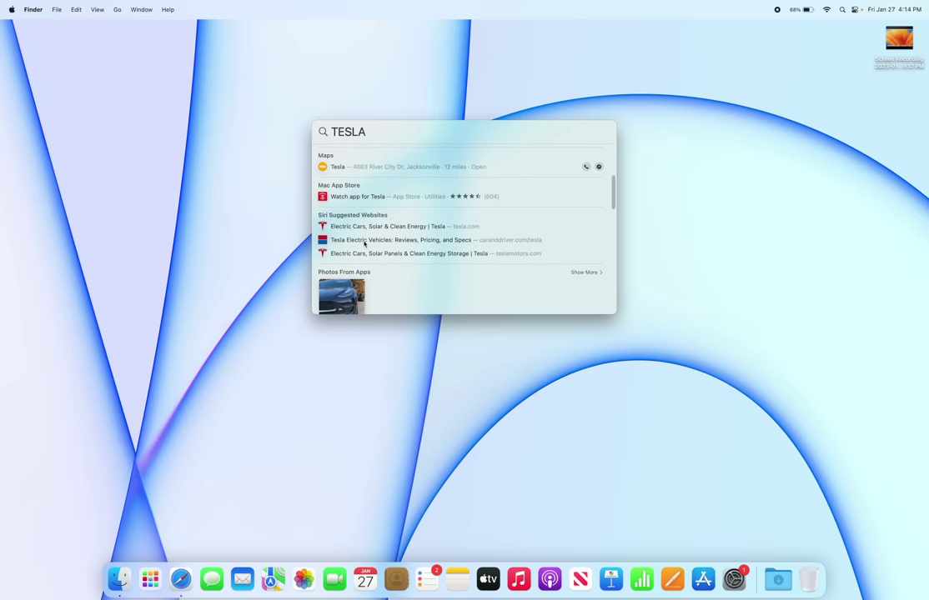
{"action": "scroll", "coordinate": [364, 243], "scroll_direction": "down", "scroll_amount": 5}
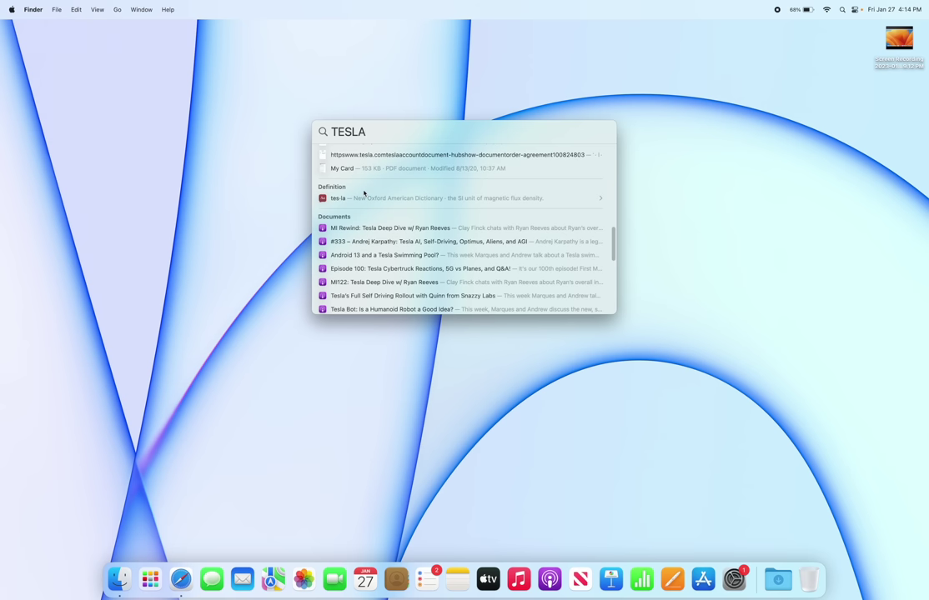
- Open System Settings and move its Dock icon between Launchpad and Safari
{"action": "left_click", "coordinate": [734, 579]}
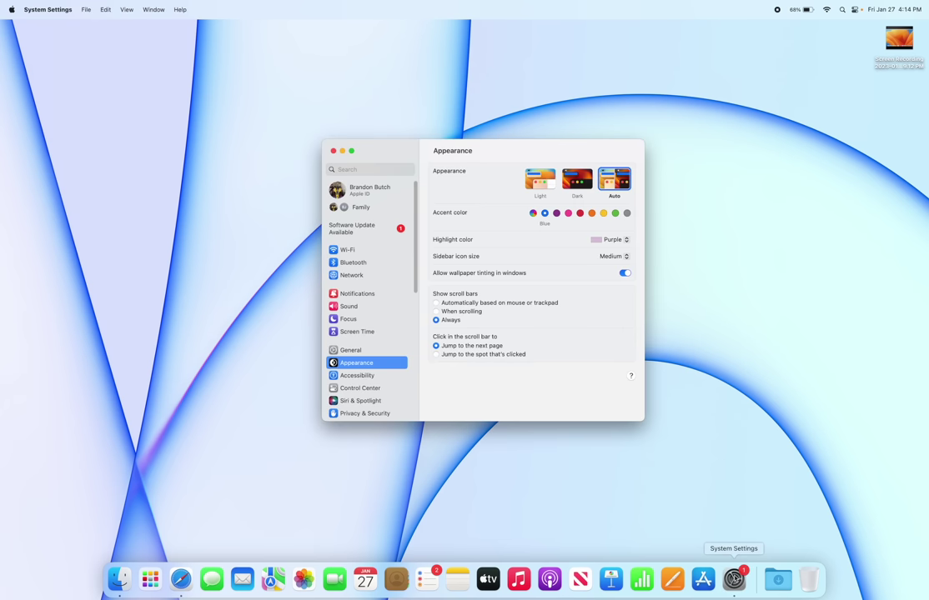
{"action": "key", "text": "ctrl+Down"}
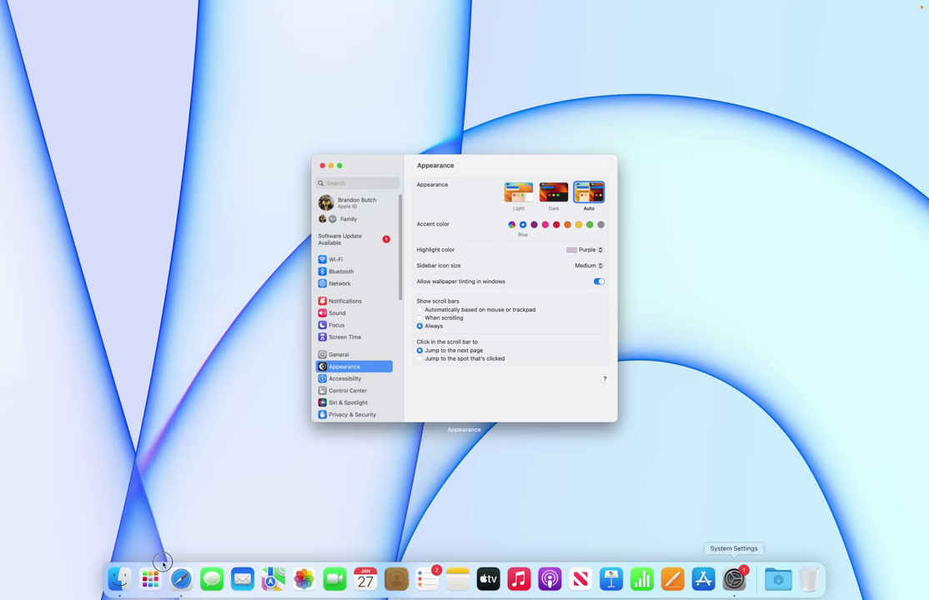
{"action": "left_click_drag", "start_coordinate": [741, 590], "coordinate": [171, 583]}
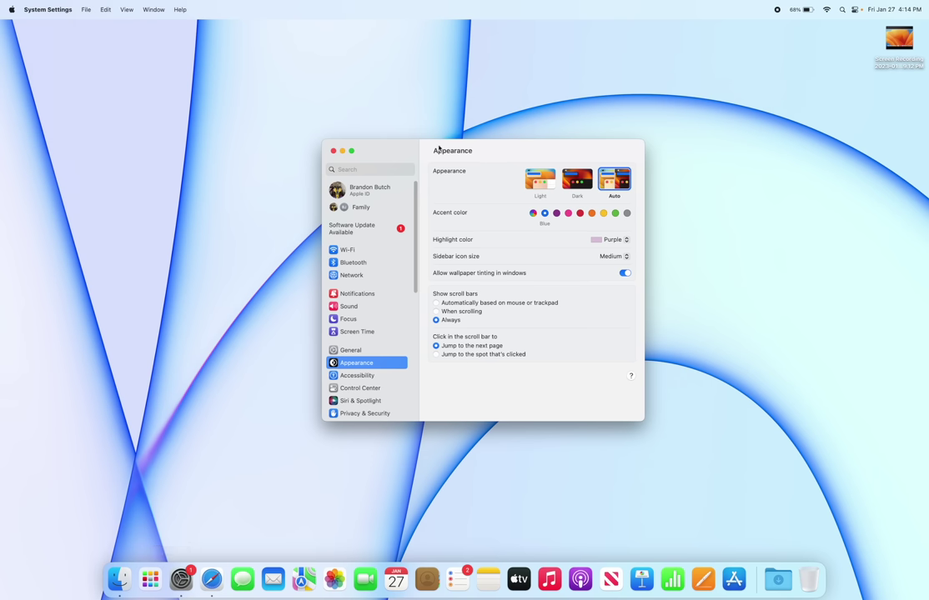
- Exclude Definition, Fonts and Presentations from the Spotlight search results in Siri & Spotlight settings, and quit System Settings
{"action": "scroll", "coordinate": [388, 283], "scroll_direction": "down", "scroll_amount": 5}
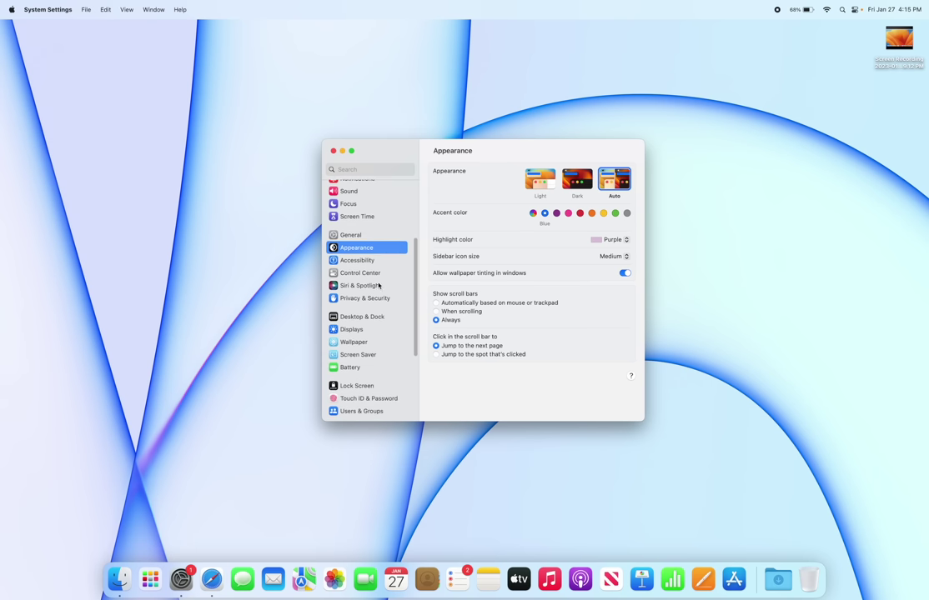
{"action": "left_click", "coordinate": [377, 267]}
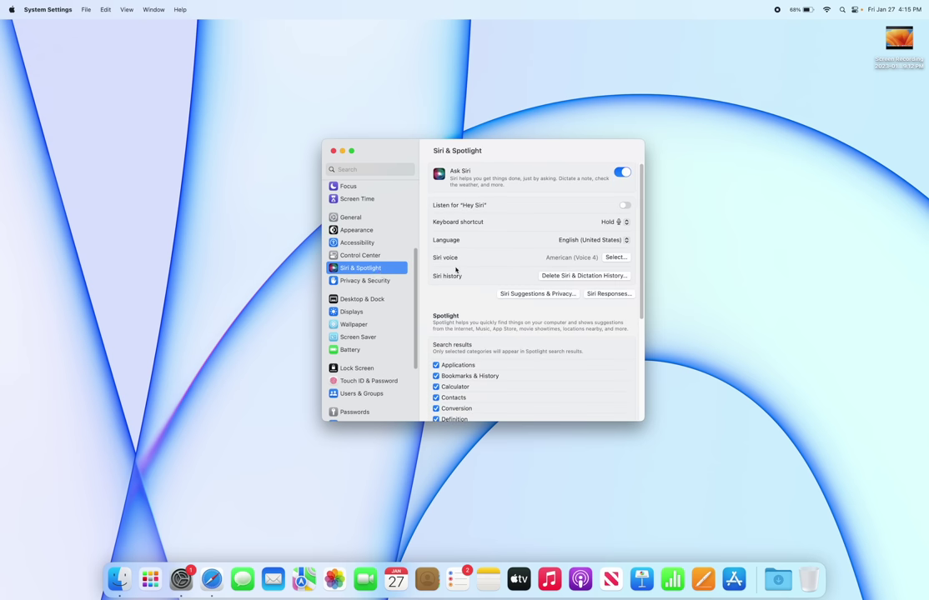
{"action": "scroll", "coordinate": [457, 263], "scroll_direction": "down", "scroll_amount": 5}
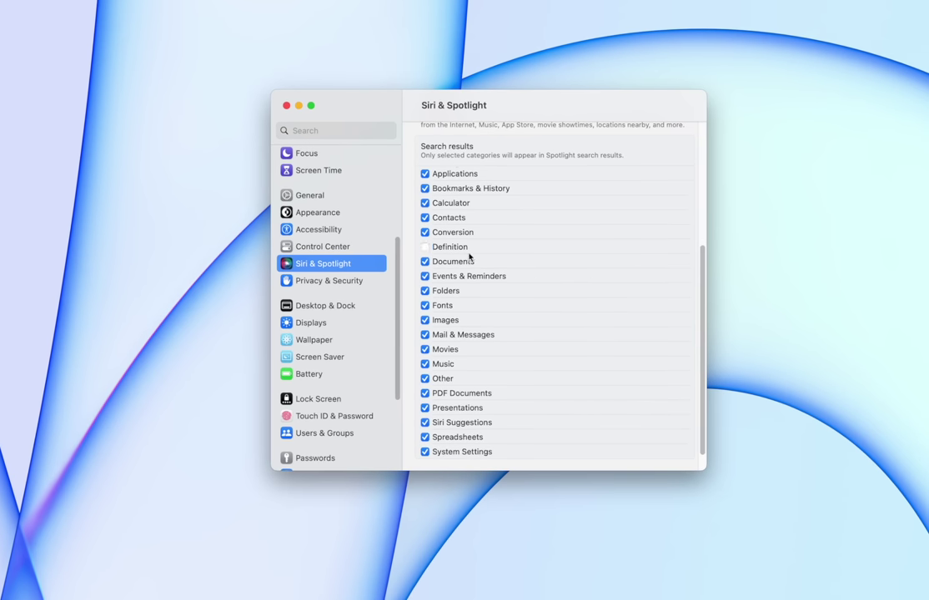
{"action": "scroll", "coordinate": [450, 296], "scroll_direction": "down", "scroll_amount": 1}
{"action": "left_click", "coordinate": [446, 286]}
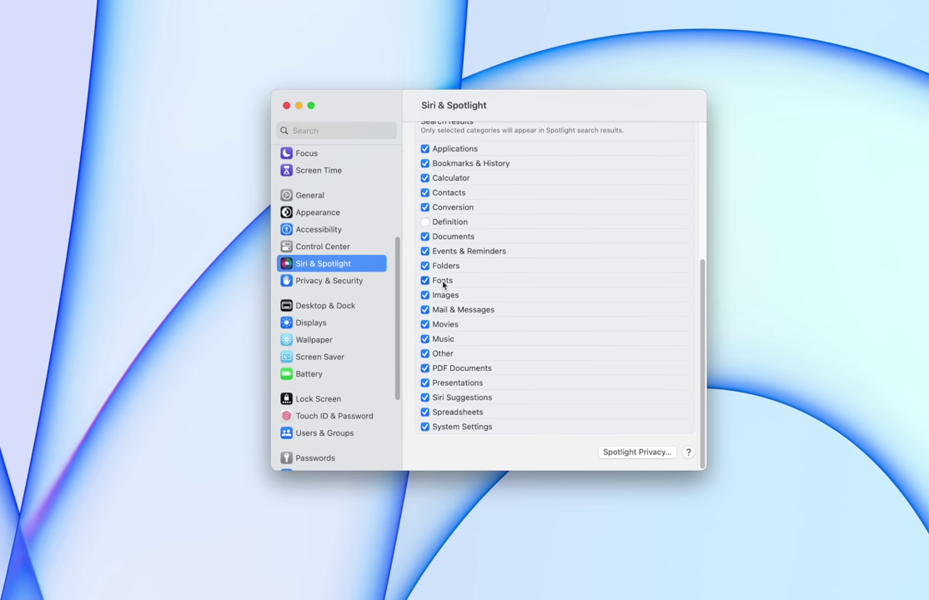
{"action": "left_click", "coordinate": [461, 384]}
{"action": "scroll", "coordinate": [477, 250], "scroll_direction": "up", "scroll_amount": 3}
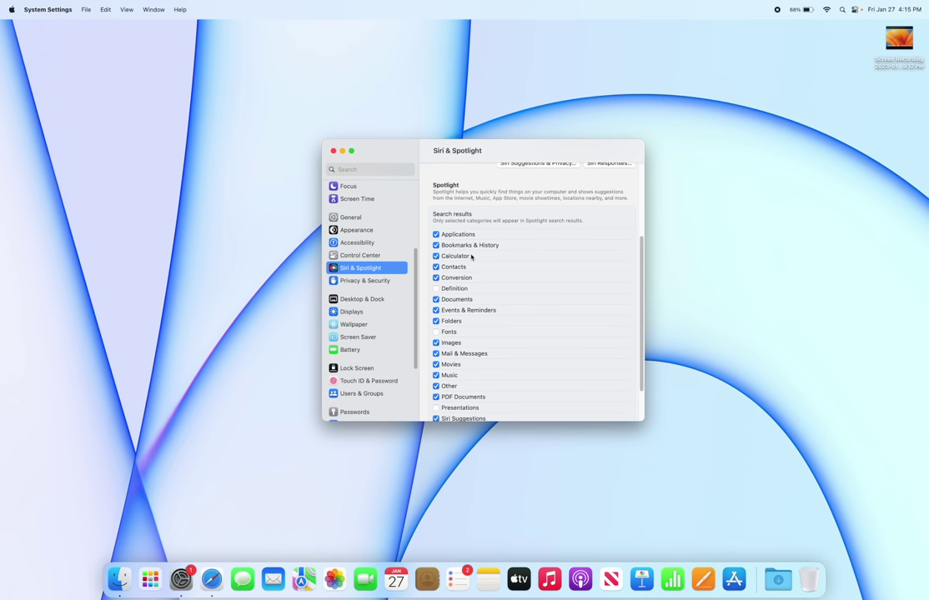
{"action": "key", "text": "super+q"}
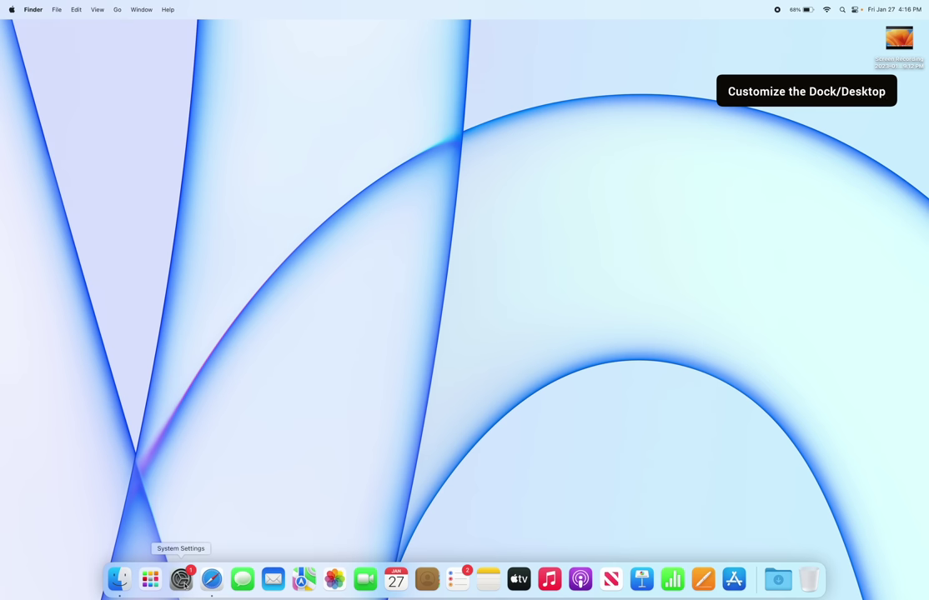
- Remove the Contacts, TV and Podcasts apps from the Dock
{"action": "right_click", "coordinate": [431, 576]}
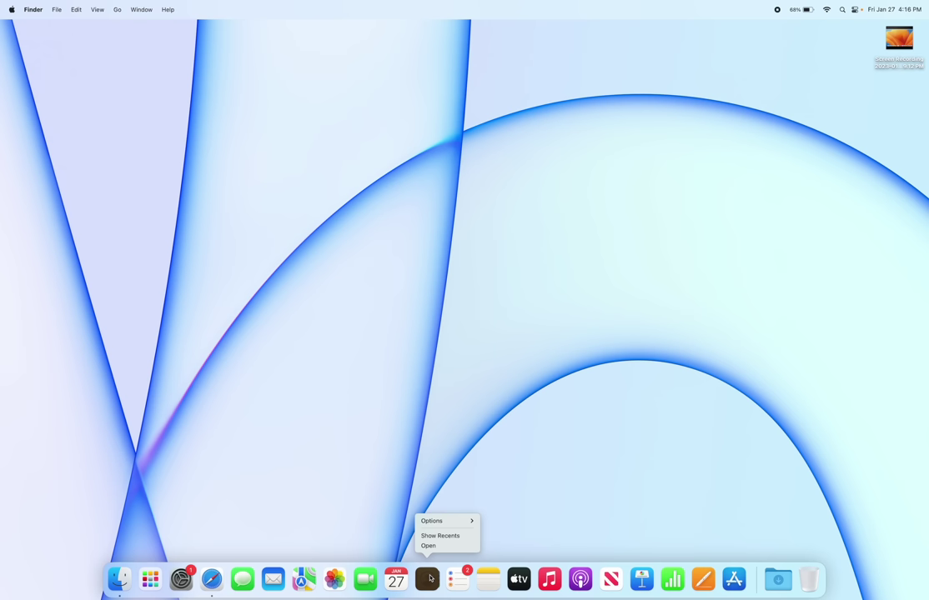
{"action": "mouse_move", "coordinate": [454, 521]}
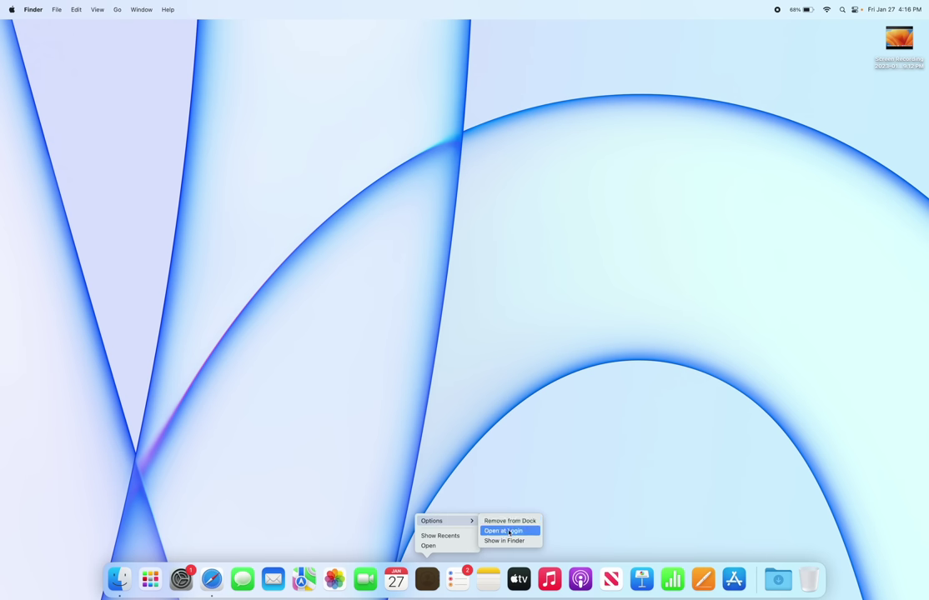
{"action": "left_click", "coordinate": [509, 521]}
{"action": "right_click", "coordinate": [503, 580]}
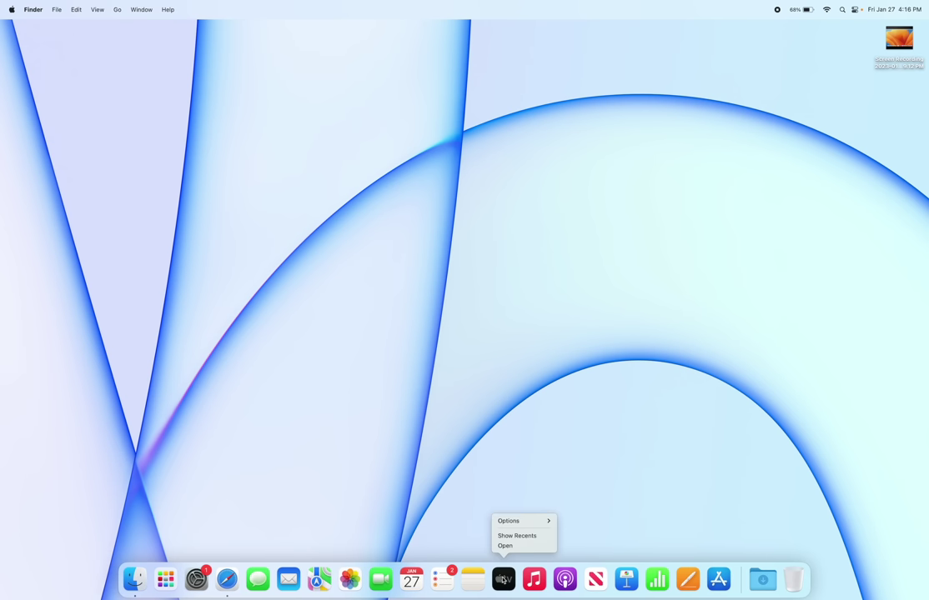
{"action": "mouse_move", "coordinate": [534, 521]}
{"action": "left_click", "coordinate": [579, 520]}
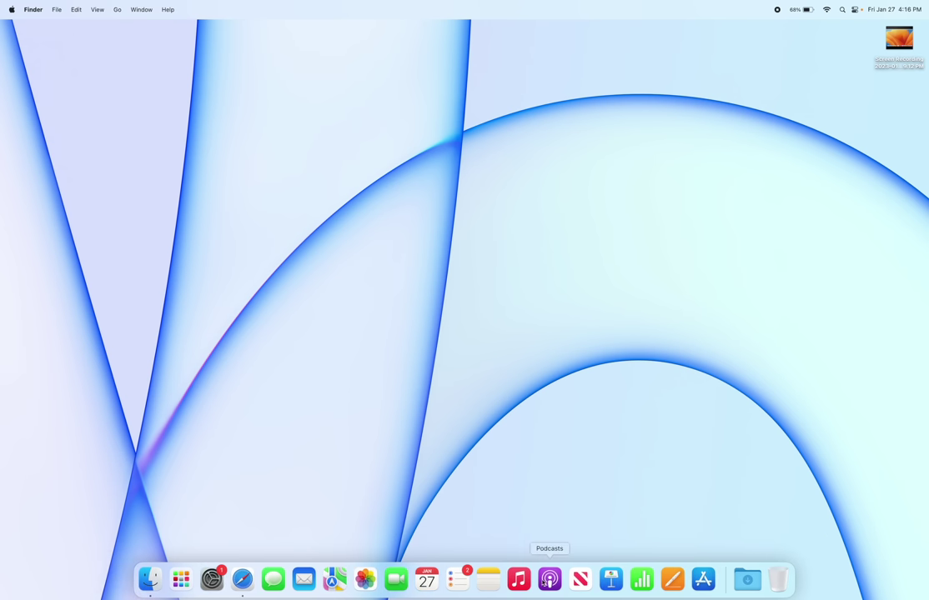
{"action": "right_click", "coordinate": [549, 581]}
{"action": "mouse_move", "coordinate": [567, 521]}
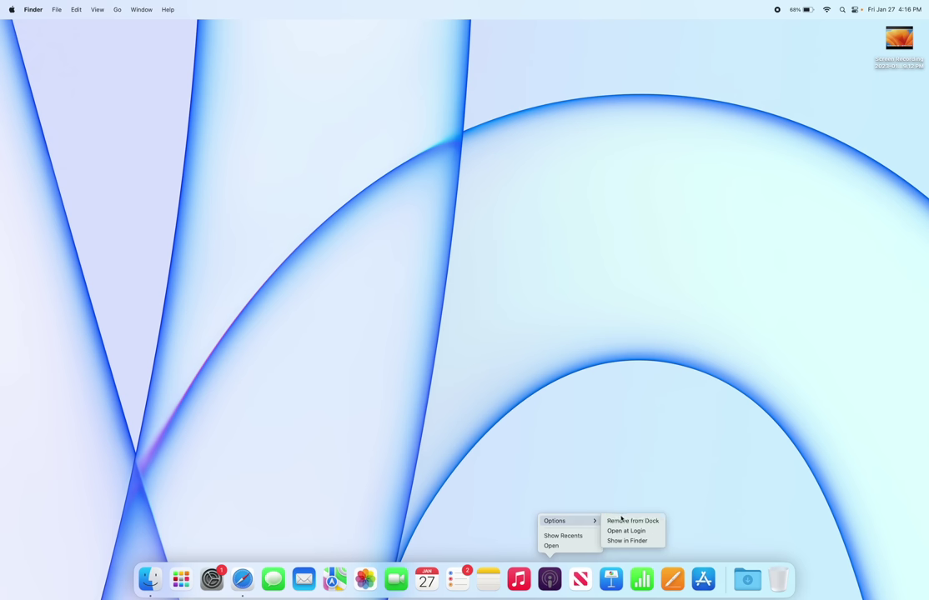
{"action": "left_click", "coordinate": [621, 523]}
- Remove the News and Keynote apps from the Dock
{"action": "right_click", "coordinate": [564, 579]}
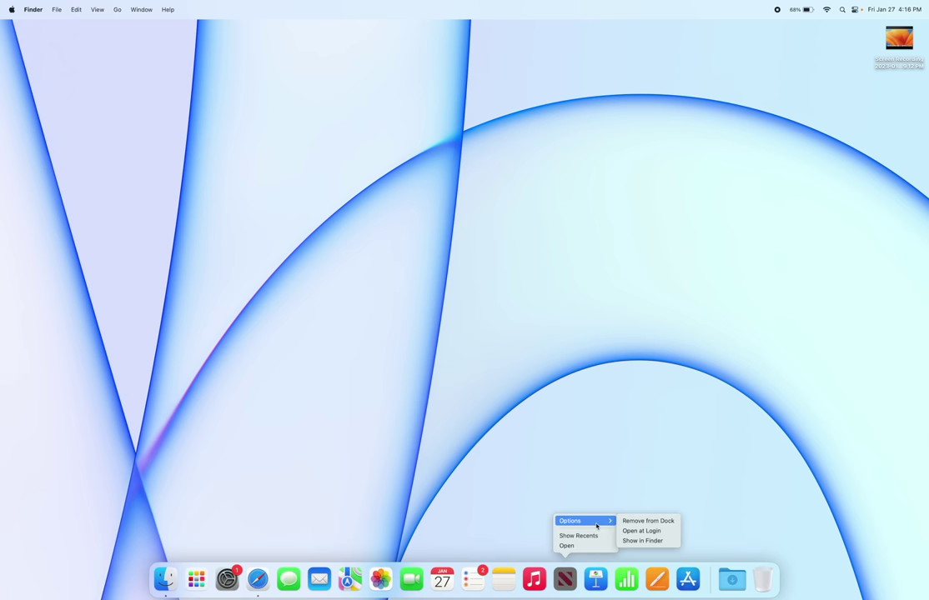
{"action": "left_click", "coordinate": [633, 523]}
{"action": "right_click", "coordinate": [580, 579]}
{"action": "mouse_move", "coordinate": [601, 521]}
{"action": "left_click", "coordinate": [639, 525]}
- Keep the opened Dictionary app in the Dock by moving its icon between Music and App Store
{"action": "left_click", "coordinate": [601, 580]}
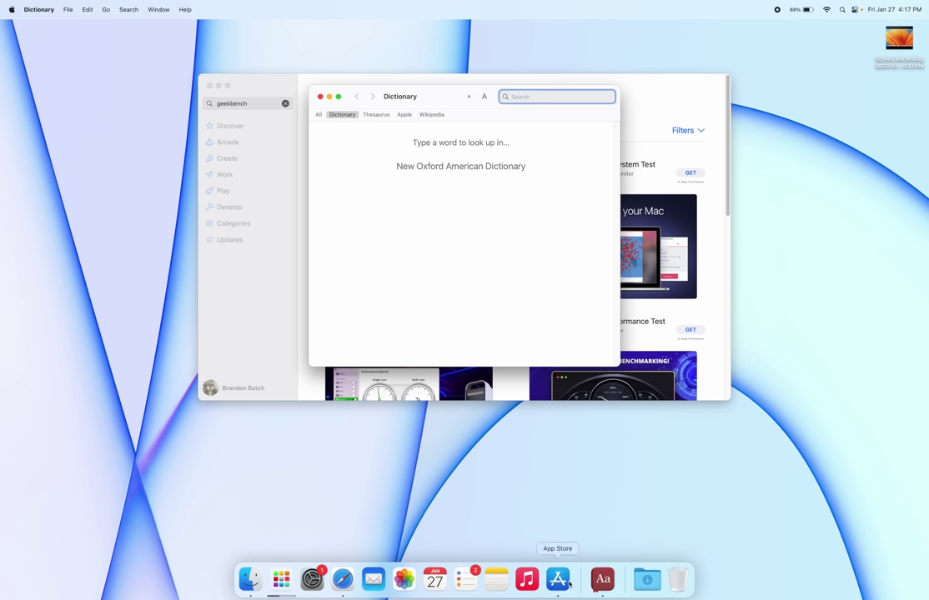
{"action": "left_click_drag", "start_coordinate": [602, 579], "coordinate": [547, 586]}
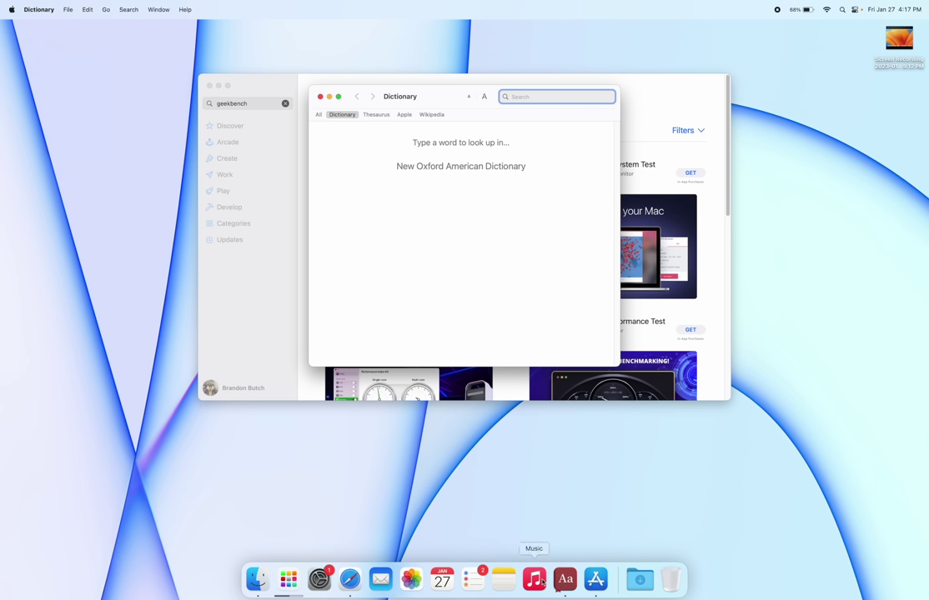
{"action": "right_click", "coordinate": [583, 583]}
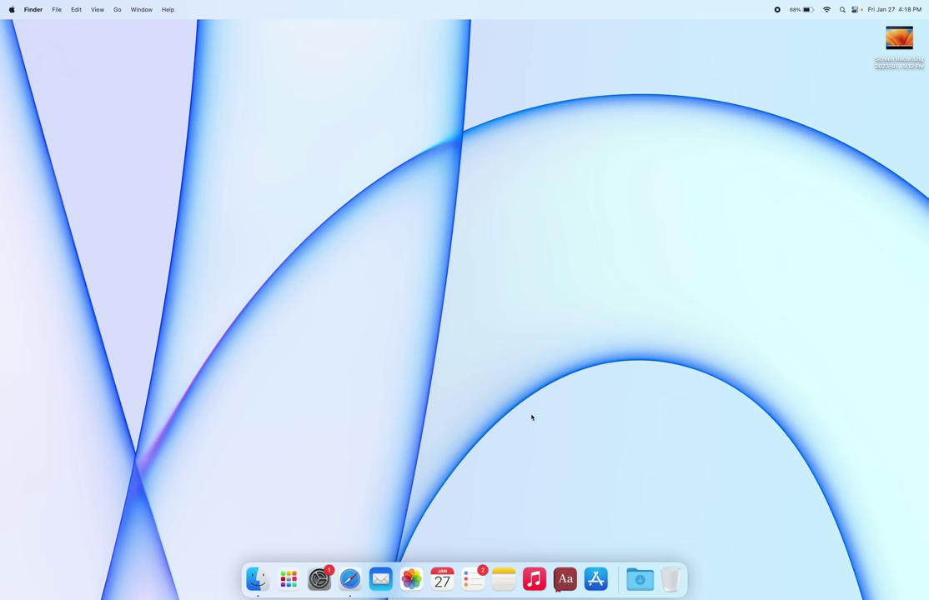
- Open the Dock settings, try smaller and larger Dock sizes, and settle on a roughly medium size with magnification slightly above Small
{"action": "right_click", "coordinate": [618, 577]}
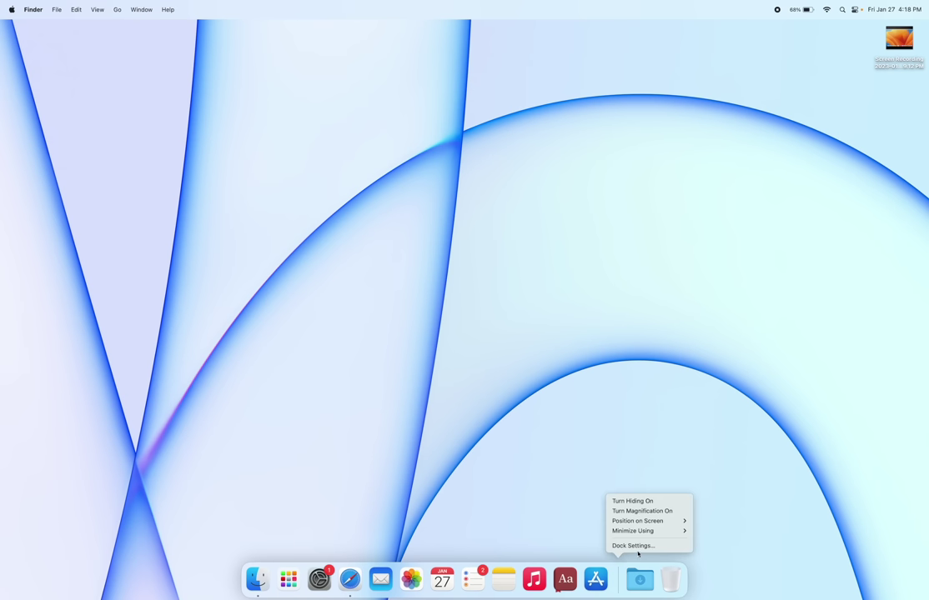
{"action": "left_click", "coordinate": [638, 547]}
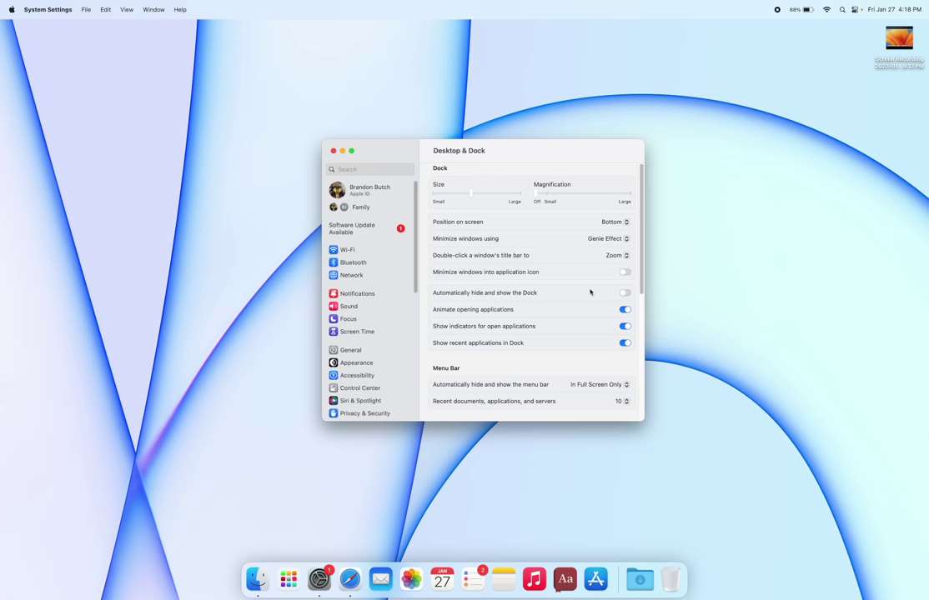
{"action": "mouse_move", "coordinate": [468, 195]}
{"action": "left_mouse_down"}
{"action": "mouse_move", "coordinate": [435, 192]}
{"action": "mouse_move", "coordinate": [491, 200]}
{"action": "mouse_move", "coordinate": [400, 190]}
{"action": "mouse_move", "coordinate": [523, 209]}
{"action": "mouse_move", "coordinate": [469, 210]}
{"action": "left_mouse_up"}
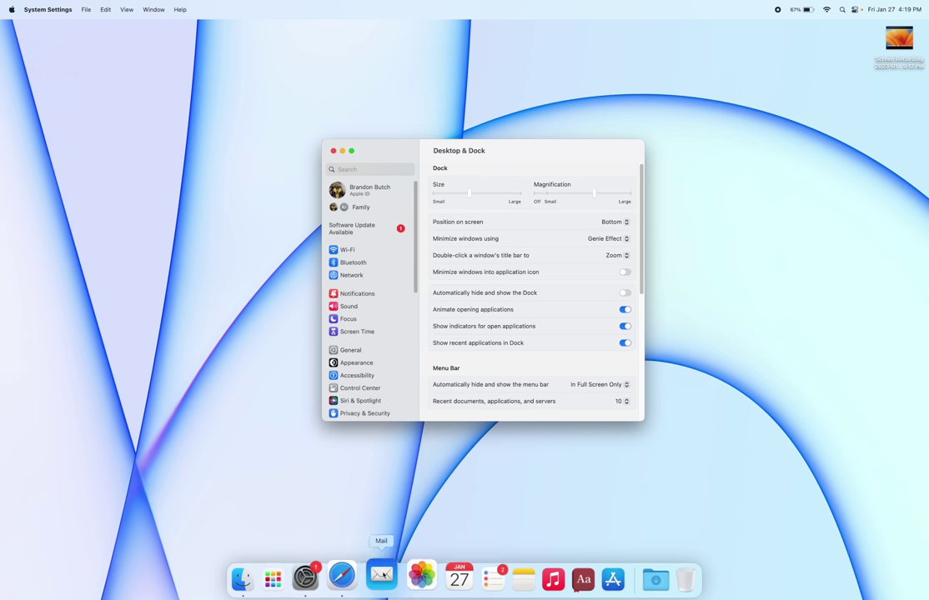
{"action": "key", "text": "Left"}
{"action": "key", "text": "Left"}
{"action": "key", "text": "Left"}
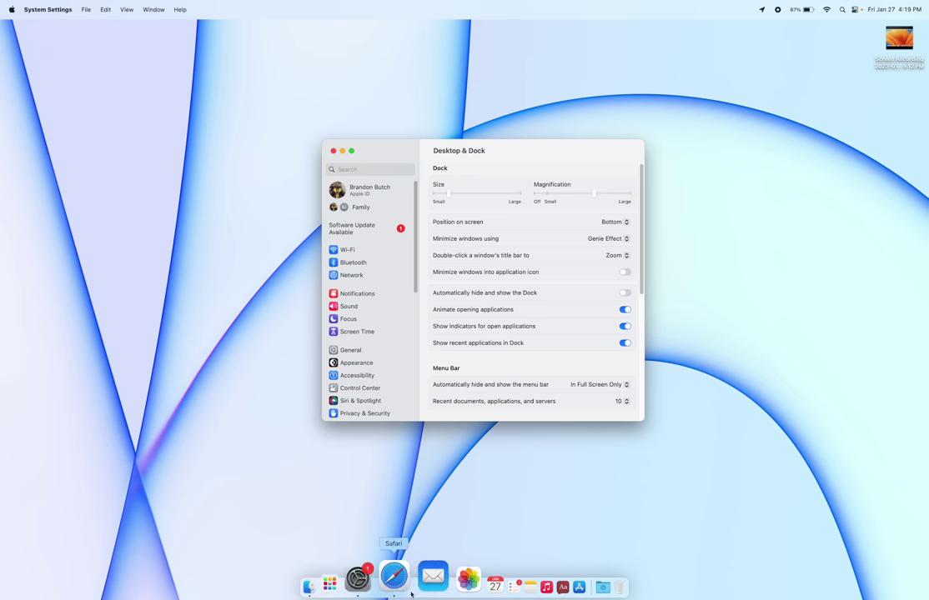
{"action": "left_click", "coordinate": [490, 193]}
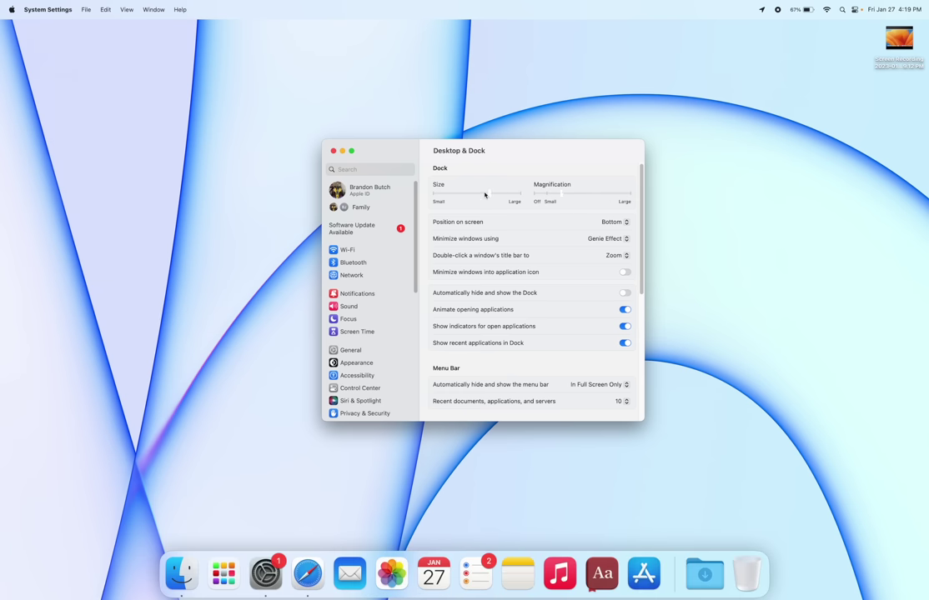
{"action": "left_click_drag", "start_coordinate": [484, 194], "coordinate": [476, 195]}
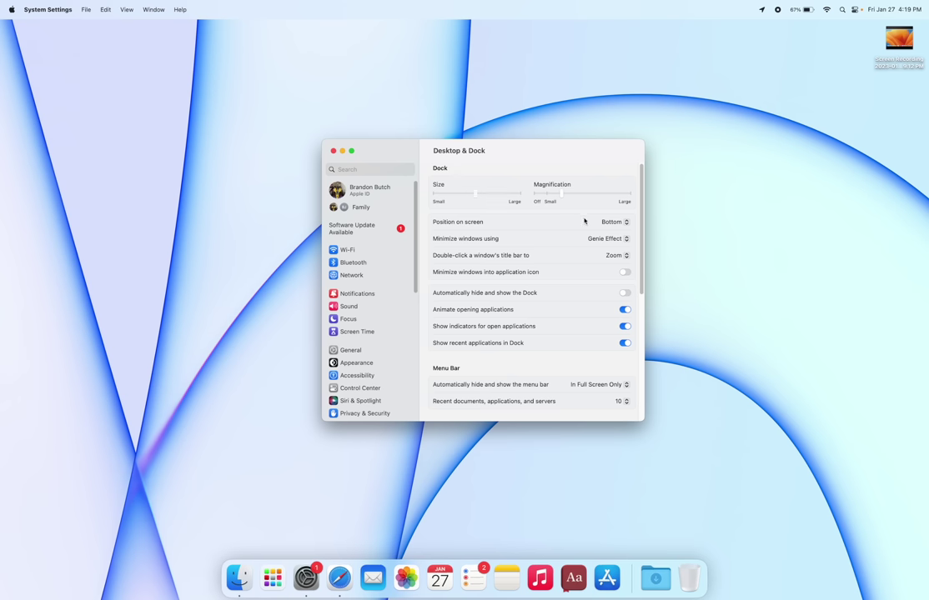
- Try the Dock at the Left and Right screen positions and return it to Bottom
{"action": "left_click", "coordinate": [609, 224]}
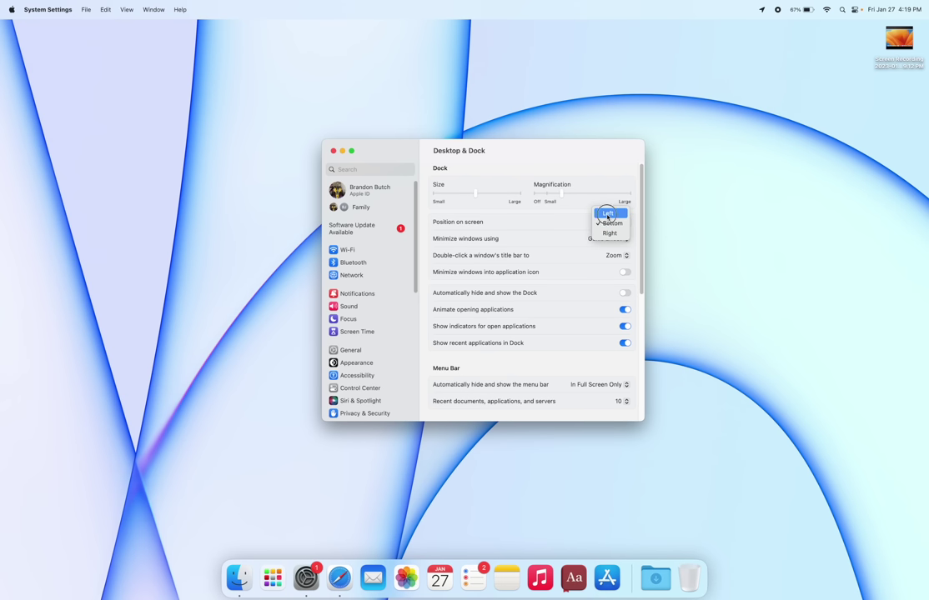
{"action": "left_click", "coordinate": [612, 213]}
{"action": "left_click", "coordinate": [616, 223]}
{"action": "left_click", "coordinate": [618, 242]}
{"action": "left_click", "coordinate": [617, 224]}
{"action": "left_click", "coordinate": [618, 214]}
- Review the Menu Bar and Windows & Apps options in the Desktop & Dock settings, and quit System Settings
{"action": "scroll", "coordinate": [554, 295], "scroll_direction": "down", "scroll_amount": 5}
{"action": "scroll", "coordinate": [554, 295], "scroll_direction": "down", "scroll_amount": 5}
{"action": "scroll", "coordinate": [553, 295], "scroll_direction": "up", "scroll_amount": 4}
{"action": "scroll", "coordinate": [554, 295], "scroll_direction": "up", "scroll_amount": 5}
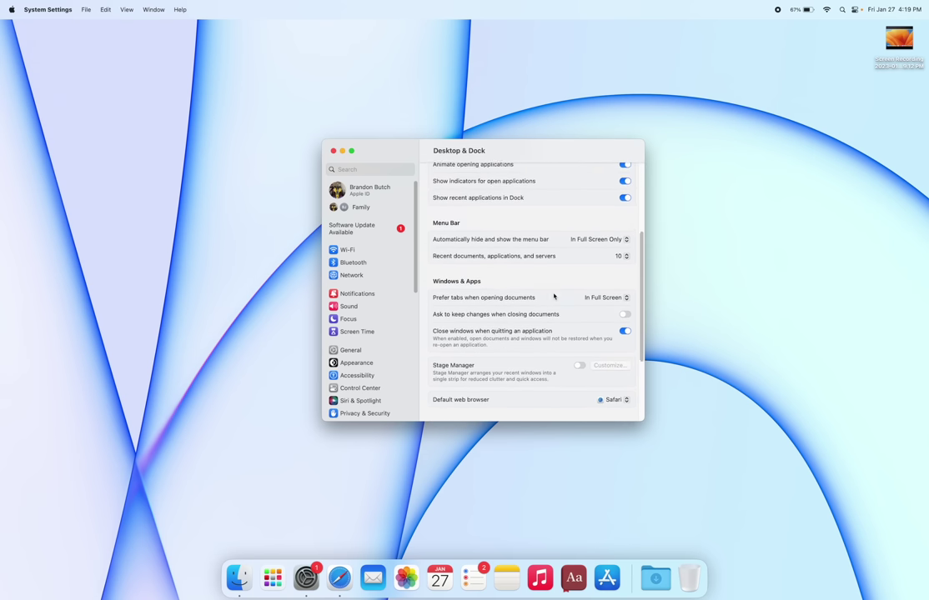
{"action": "key", "text": "super+q"}
- Move the three newest screenshots from Finder's Recents to the desktop, confirming their removal from iCloud Drive, and minimize the Finder window
{"action": "left_click", "coordinate": [238, 578]}
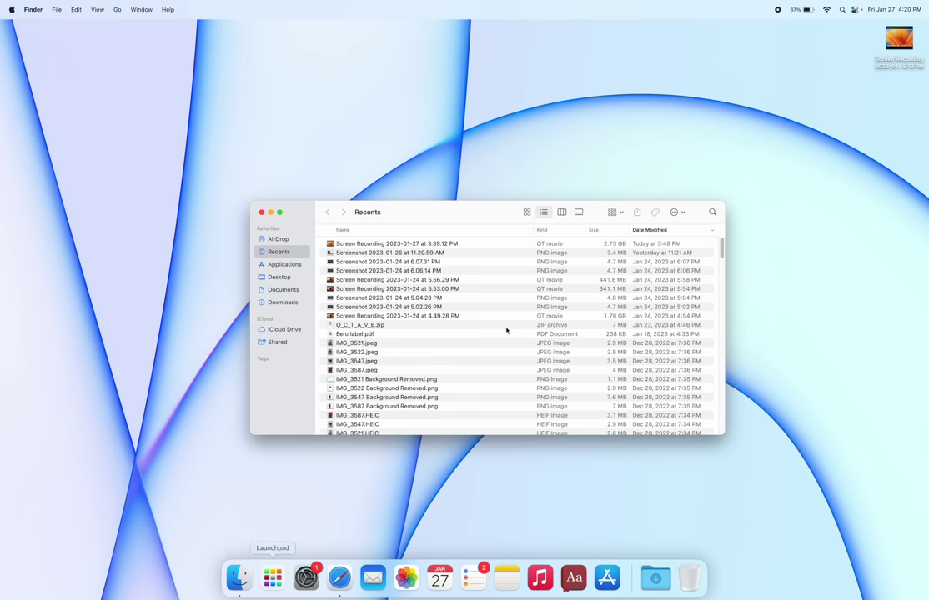
{"action": "left_click_drag", "start_coordinate": [397, 253], "coordinate": [624, 136]}
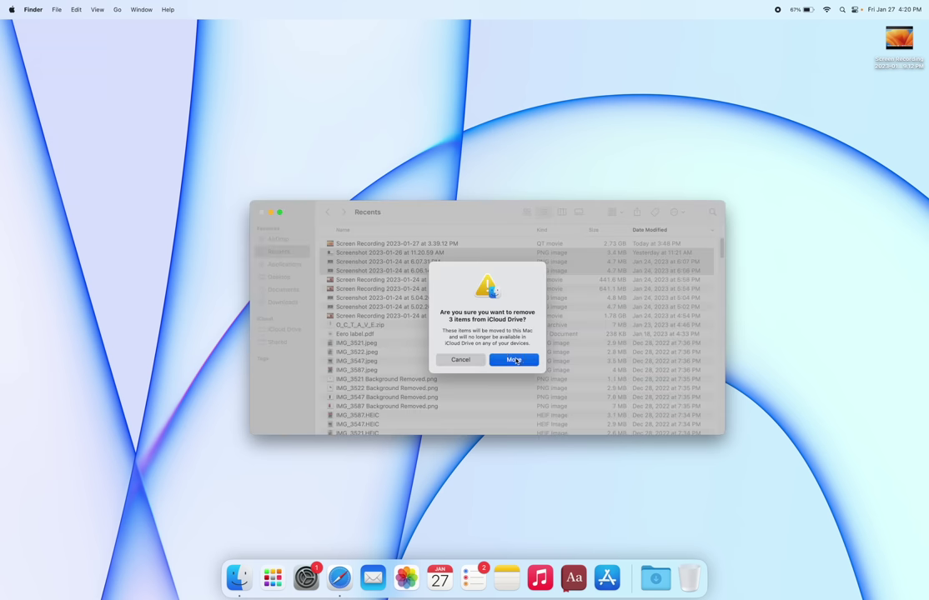
{"action": "left_click", "coordinate": [510, 360]}
{"action": "left_click", "coordinate": [270, 212]}
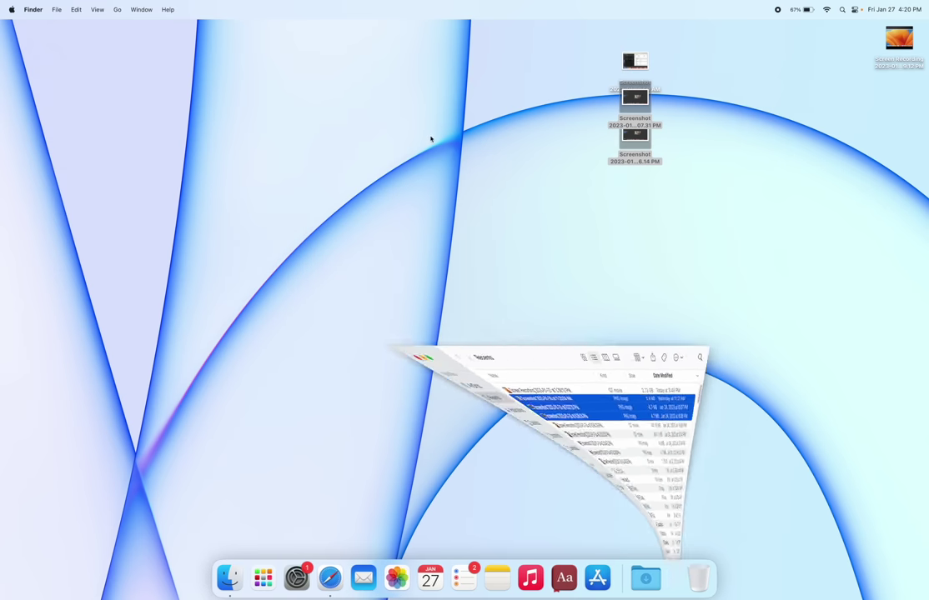
- Spread the three screenshots apart in a loose diagonal on the desktop
{"action": "mouse_move", "coordinate": [643, 138]}
{"action": "left_mouse_down"}
{"action": "mouse_move", "coordinate": [653, 131]}
{"action": "mouse_move", "coordinate": [651, 143]}
{"action": "left_mouse_up"}
{"action": "left_click", "coordinate": [648, 109]}
{"action": "left_click_drag", "start_coordinate": [634, 97], "coordinate": [691, 153]}
{"action": "left_click_drag", "start_coordinate": [634, 60], "coordinate": [722, 83]}
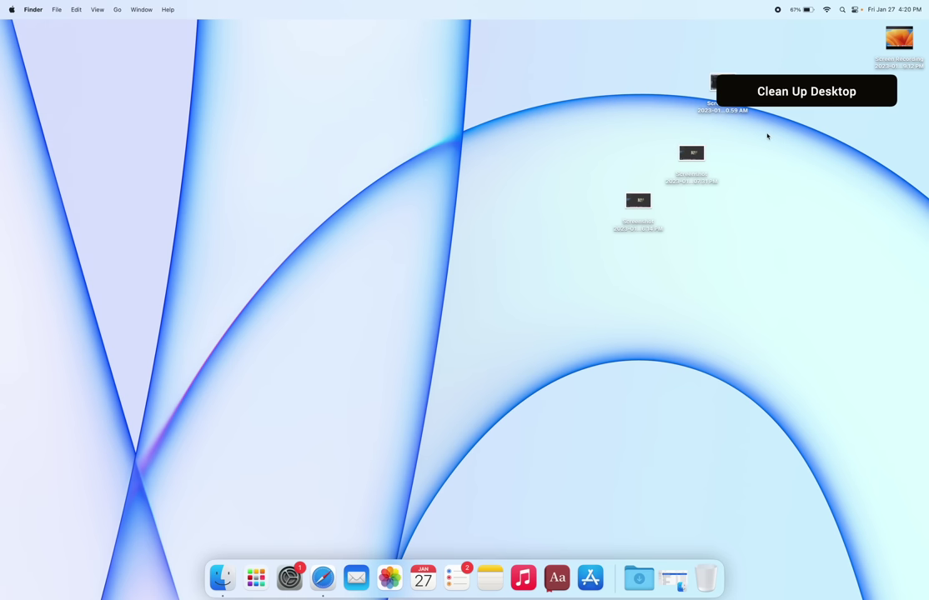
- Turn on Use Stacks for the desktop, and expand and collapse the Screen Shots stack
{"action": "right_click", "coordinate": [767, 136]}
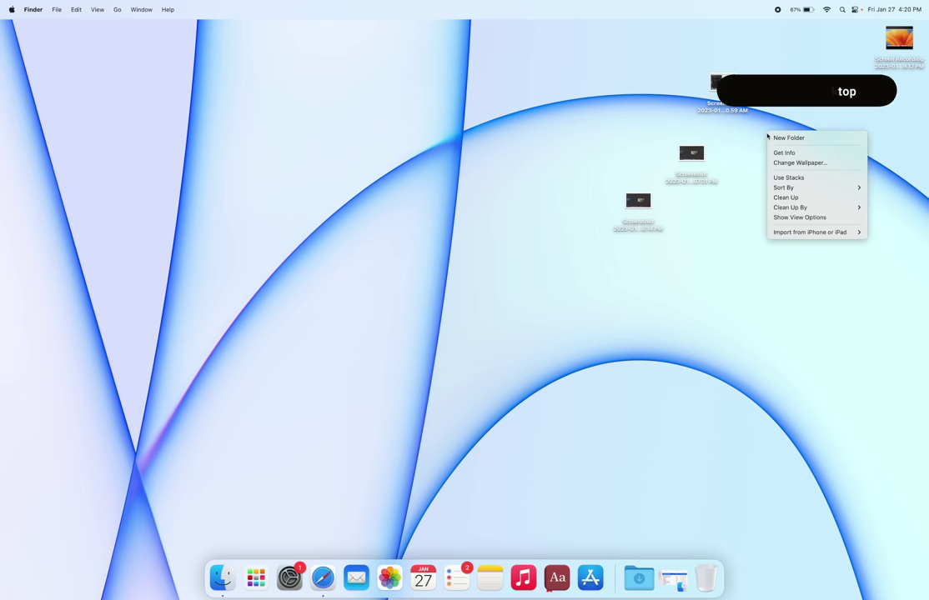
{"action": "left_click", "coordinate": [798, 178]}
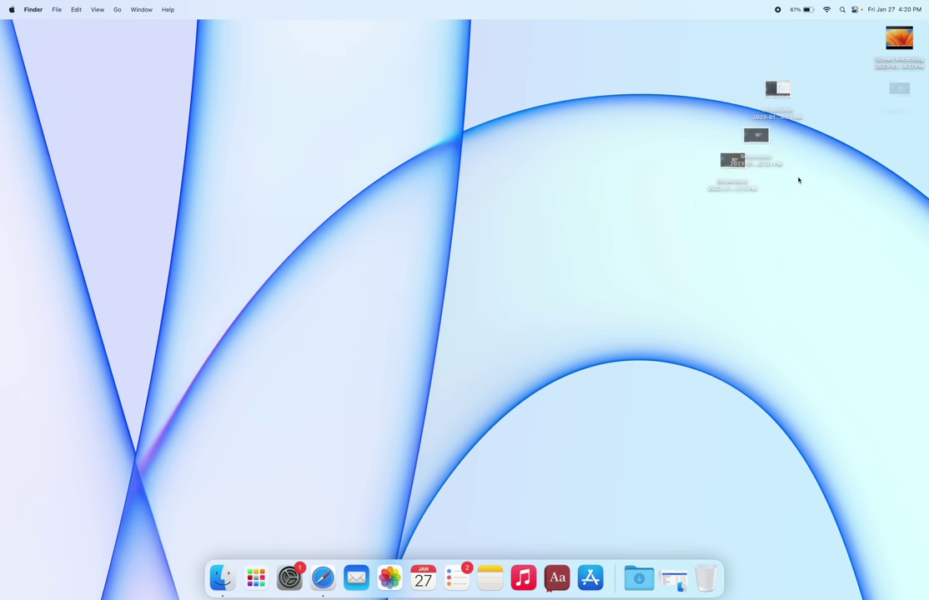
{"action": "left_click", "coordinate": [899, 90]}
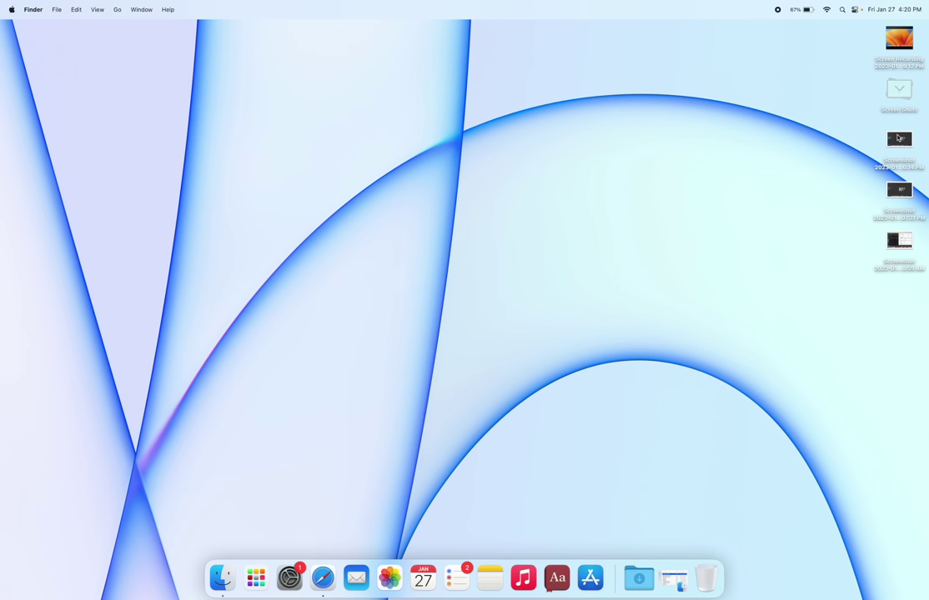
{"action": "left_click", "coordinate": [898, 89]}
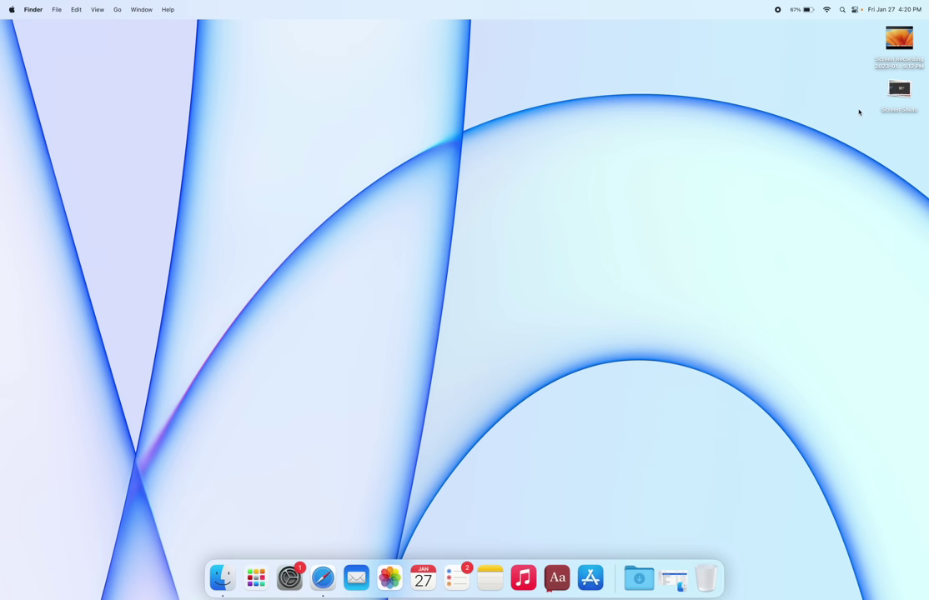
{"action": "right_click", "coordinate": [898, 90]}
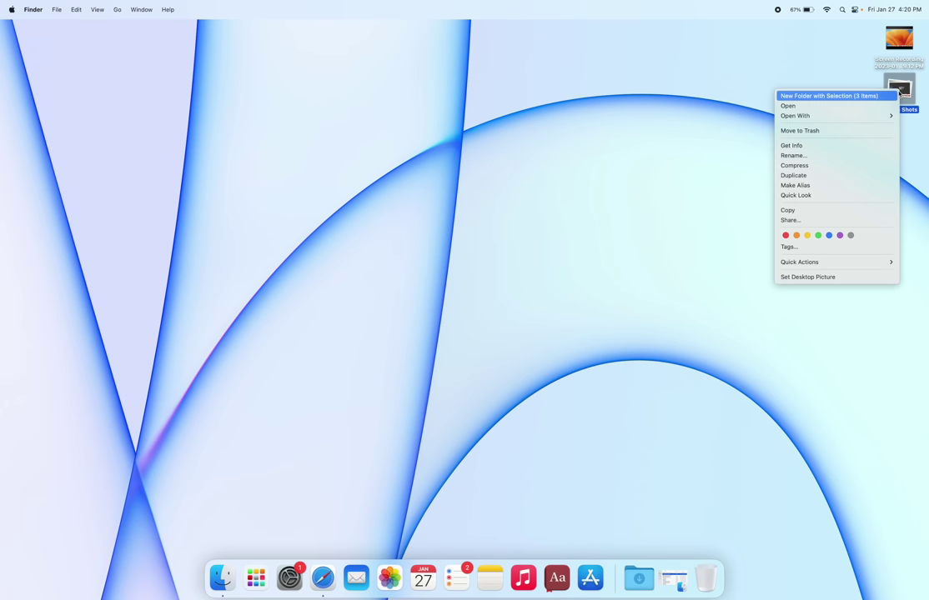
{"action": "left_click", "coordinate": [797, 88]}
- Check the Group Stacks By choices for the desktop and open its view options
{"action": "right_click", "coordinate": [738, 89]}
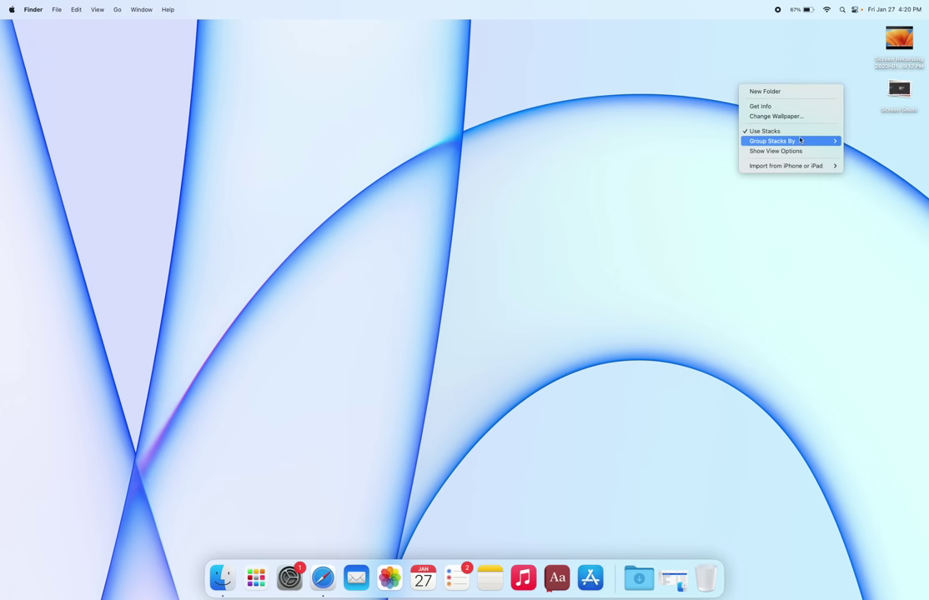
{"action": "mouse_move", "coordinate": [794, 144]}
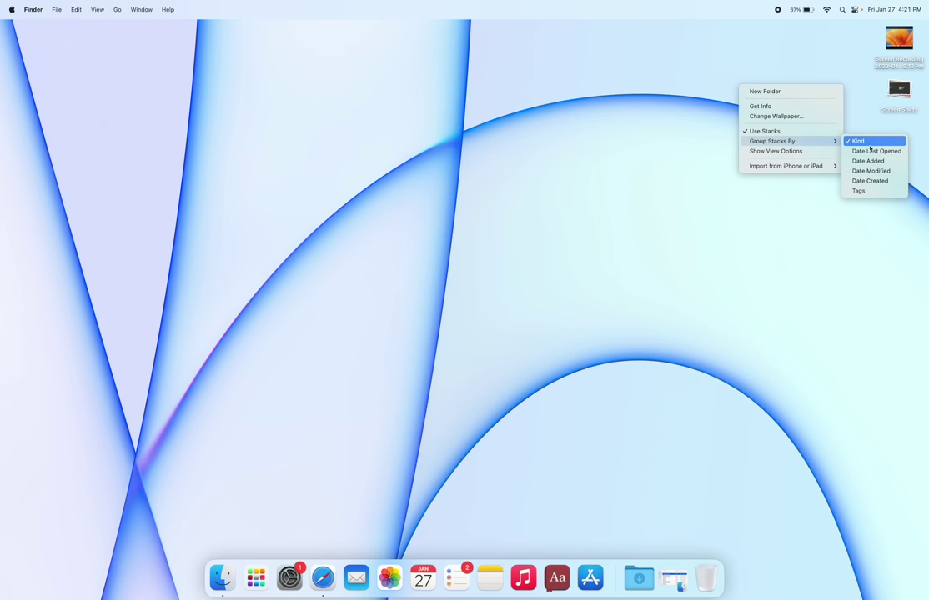
{"action": "left_click", "coordinate": [796, 154]}
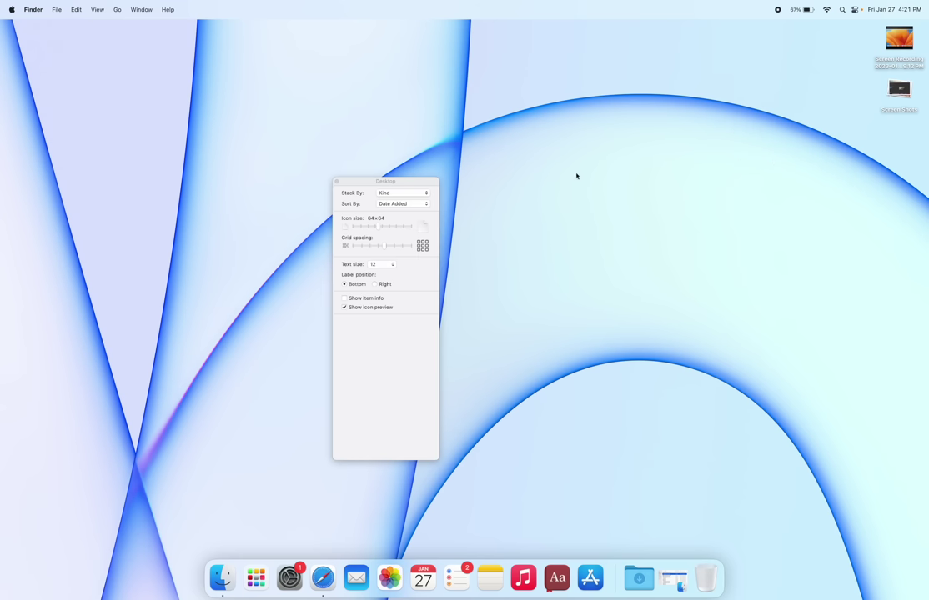
- Set the desktop icon size to 36×36 and tighten the grid spacing in the desktop view options
{"action": "left_click_drag", "start_coordinate": [382, 182], "coordinate": [730, 78]}
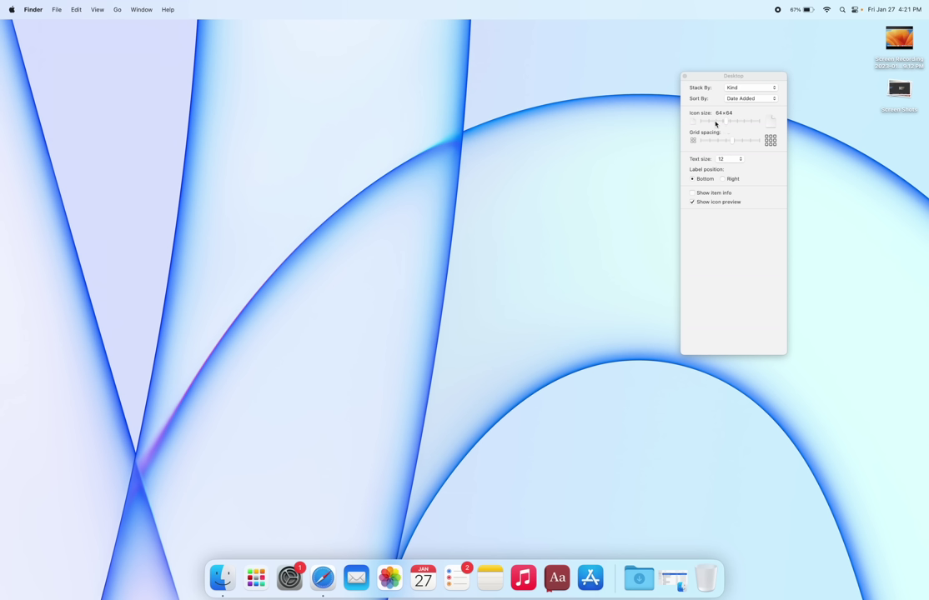
{"action": "left_click_drag", "start_coordinate": [715, 123], "coordinate": [714, 123]}
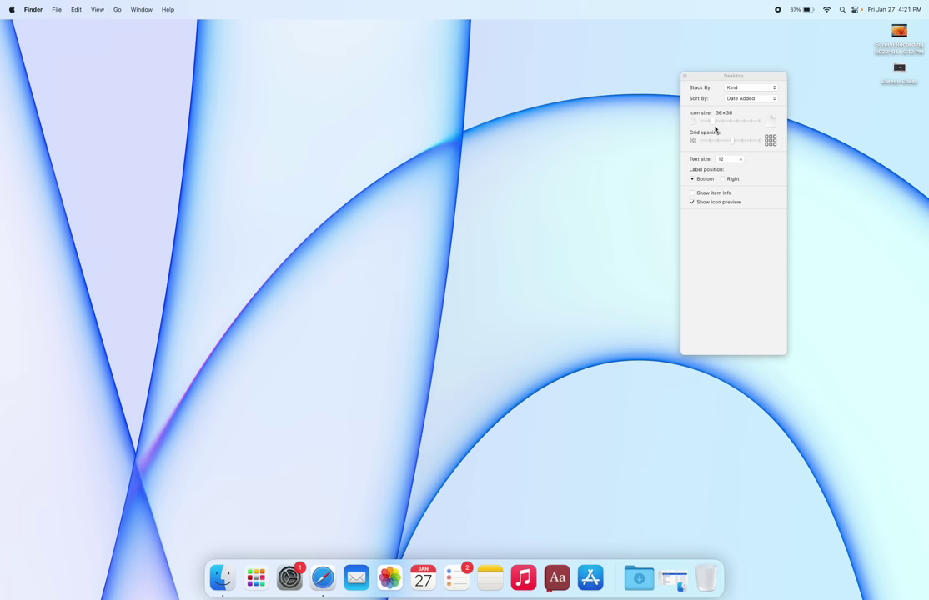
{"action": "left_click", "coordinate": [714, 81]}
{"action": "mouse_move", "coordinate": [730, 143]}
{"action": "left_mouse_down"}
{"action": "mouse_move", "coordinate": [715, 140]}
{"action": "mouse_move", "coordinate": [746, 144]}
{"action": "mouse_move", "coordinate": [717, 142]}
{"action": "left_mouse_up"}
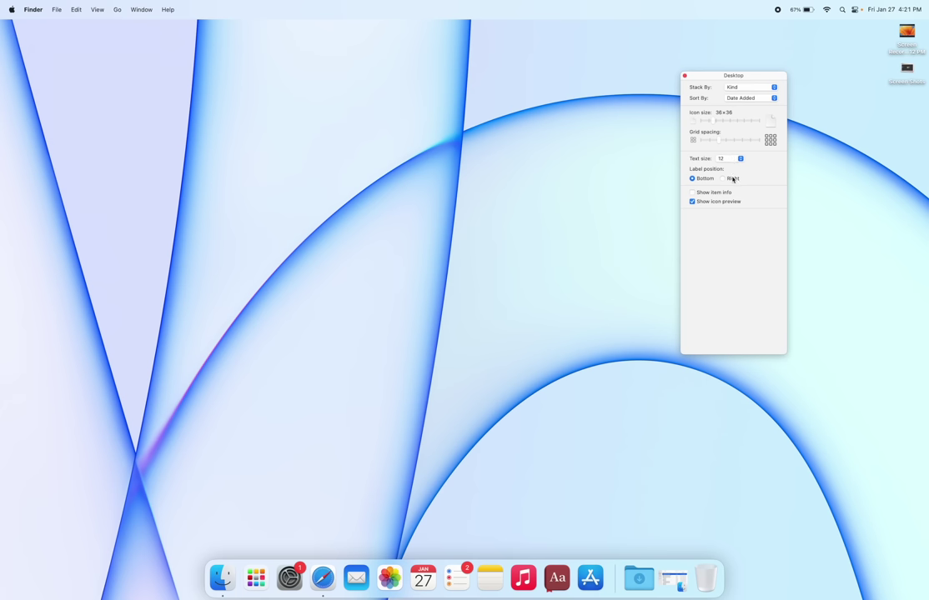
- Toggle Show icon preview off and on and Show item info on and off, and close the desktop view options
{"action": "left_click", "coordinate": [692, 201]}
{"action": "left_click", "coordinate": [692, 201]}
{"action": "left_click", "coordinate": [692, 192]}
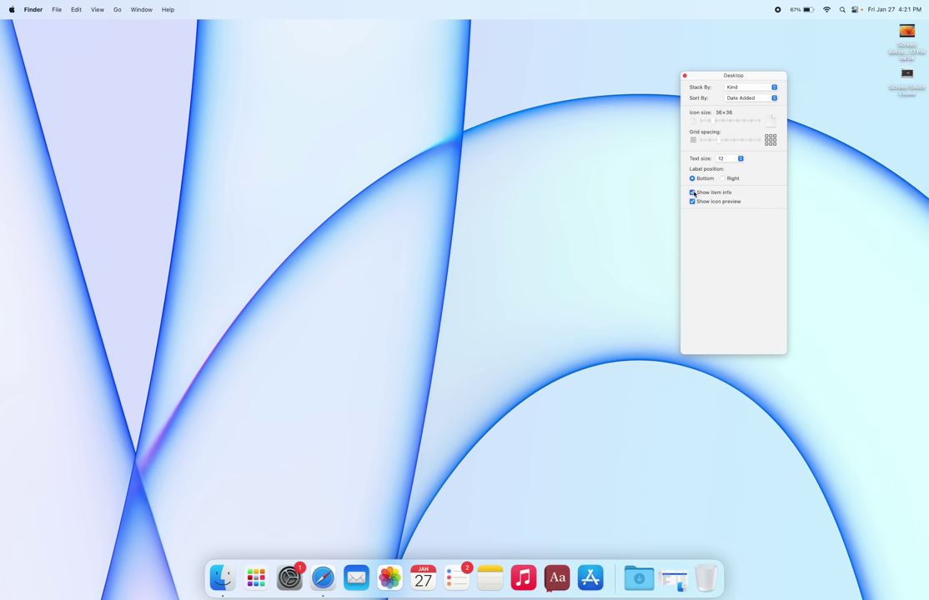
{"action": "left_click", "coordinate": [693, 193]}
{"action": "key", "text": "super+j"}
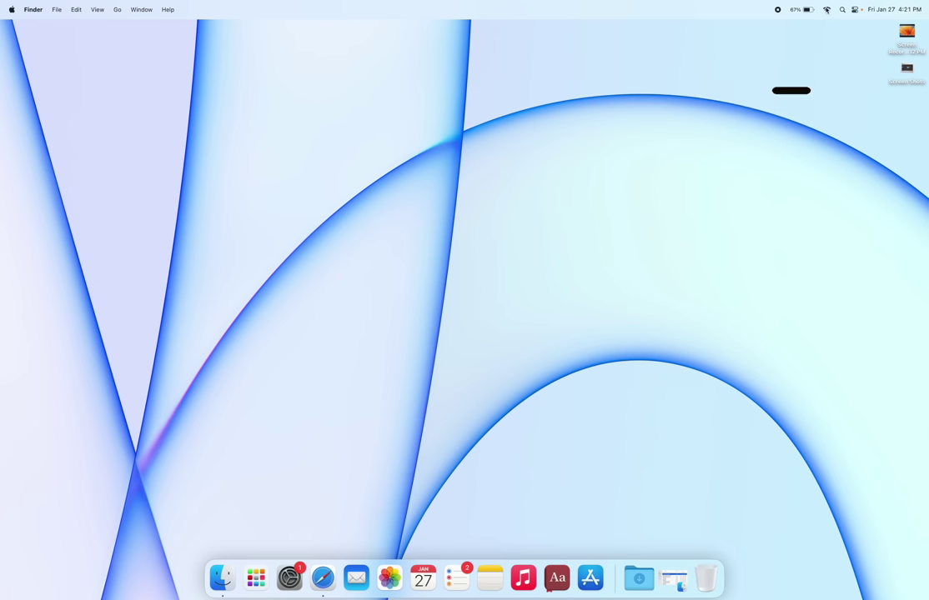
- Try adding the Focus and Stage Manager controls from Control Center to the menu bar
{"action": "left_click", "coordinate": [856, 9]}
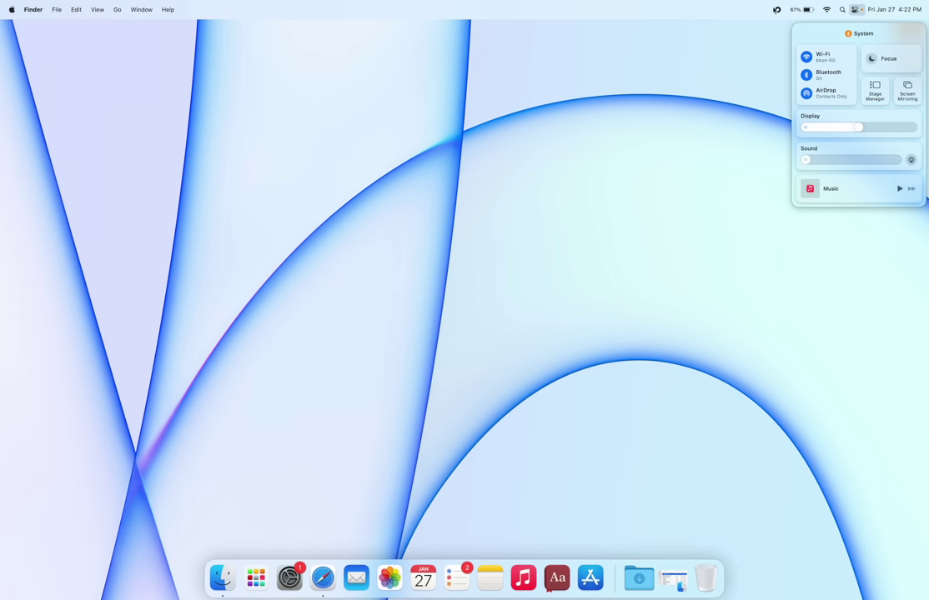
{"action": "left_click", "coordinate": [856, 9]}
{"action": "left_click", "coordinate": [856, 9]}
{"action": "left_click_drag", "start_coordinate": [879, 58], "coordinate": [775, 16]}
{"action": "left_click", "coordinate": [778, 11]}
{"action": "left_click", "coordinate": [778, 11]}
{"action": "left_click", "coordinate": [777, 12]}
{"action": "left_click", "coordinate": [856, 9]}
{"action": "left_click_drag", "start_coordinate": [875, 92], "coordinate": [783, 13]}
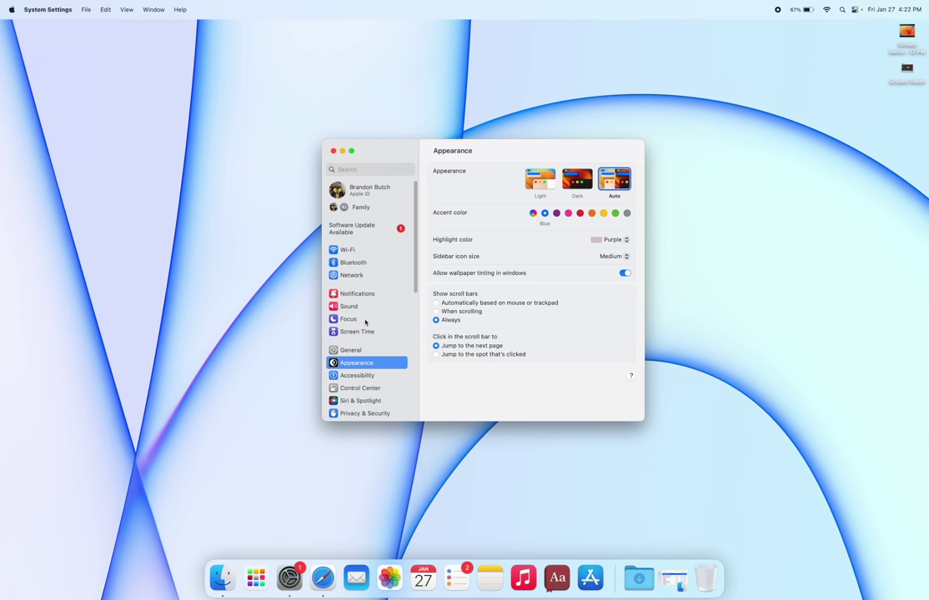
- Add another Touch ID fingerprint, authorizing it with the account password, and turn on unlocking with the Apple Watch
{"action": "scroll", "coordinate": [363, 321], "scroll_direction": "down", "scroll_amount": 2}
{"action": "scroll", "coordinate": [365, 322], "scroll_direction": "down", "scroll_amount": 3}
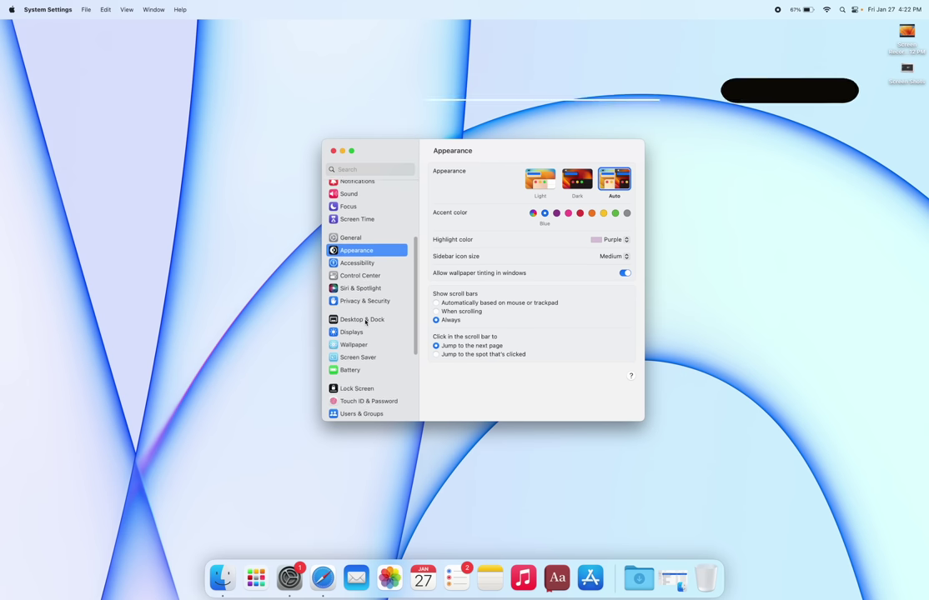
{"action": "left_click", "coordinate": [365, 396]}
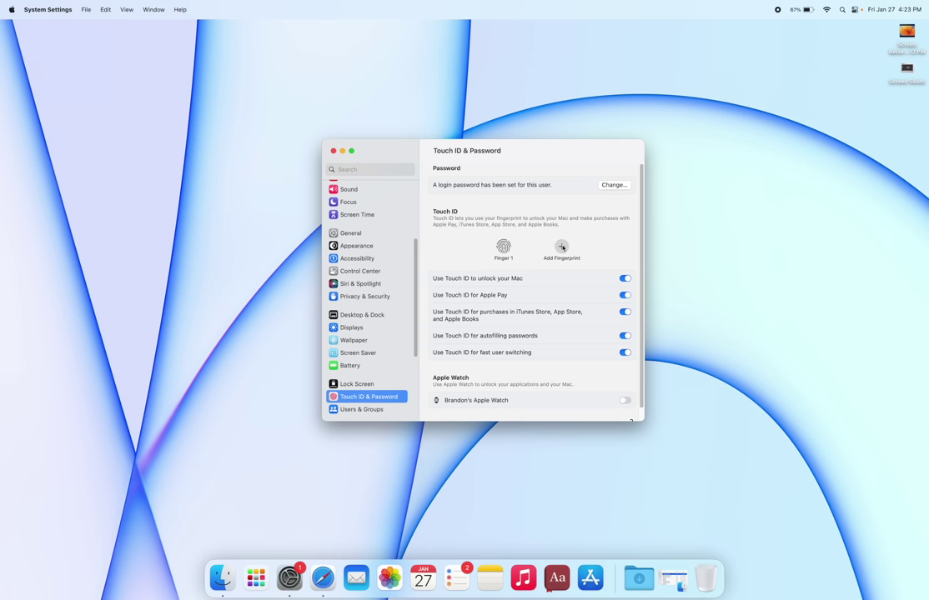
{"action": "left_click", "coordinate": [562, 247]}
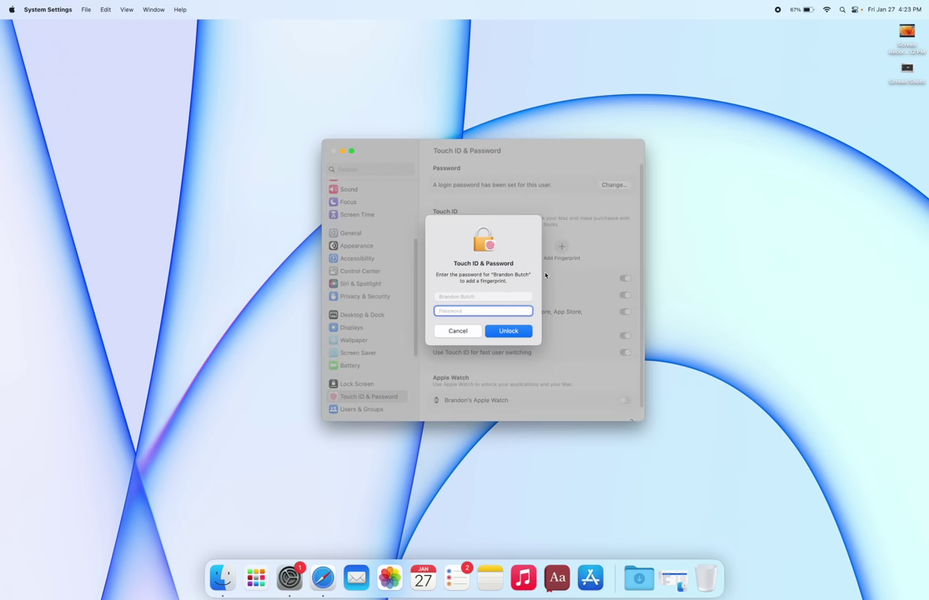
{"action": "type", "text": "••••••"}
{"action": "key", "text": "Return"}
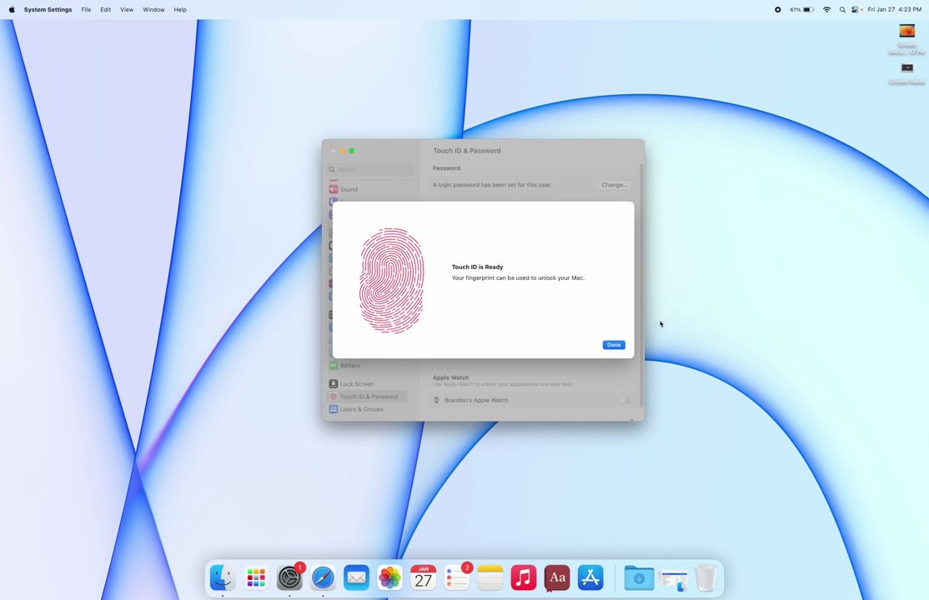
{"action": "left_click", "coordinate": [614, 344]}
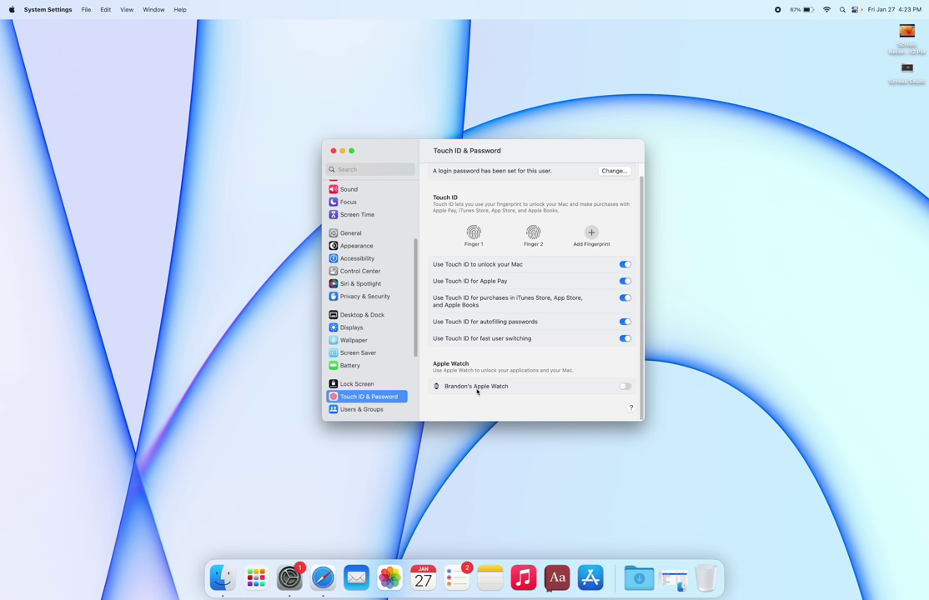
{"action": "left_click", "coordinate": [626, 387]}
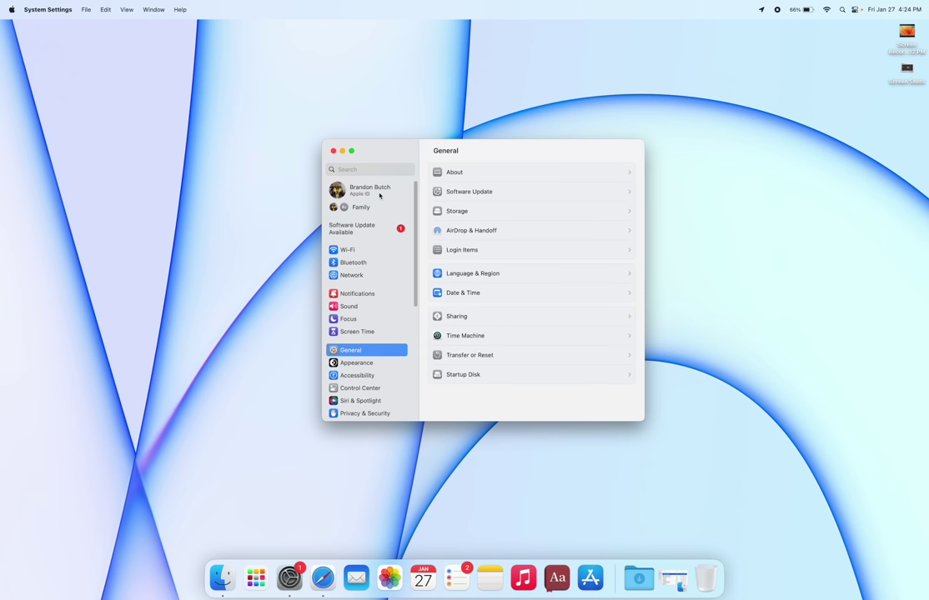
- Turn off iCloud Drive in the Apple ID's iCloud settings, removing its documents from this Mac and stopping the pending update
{"action": "left_click", "coordinate": [386, 194]}
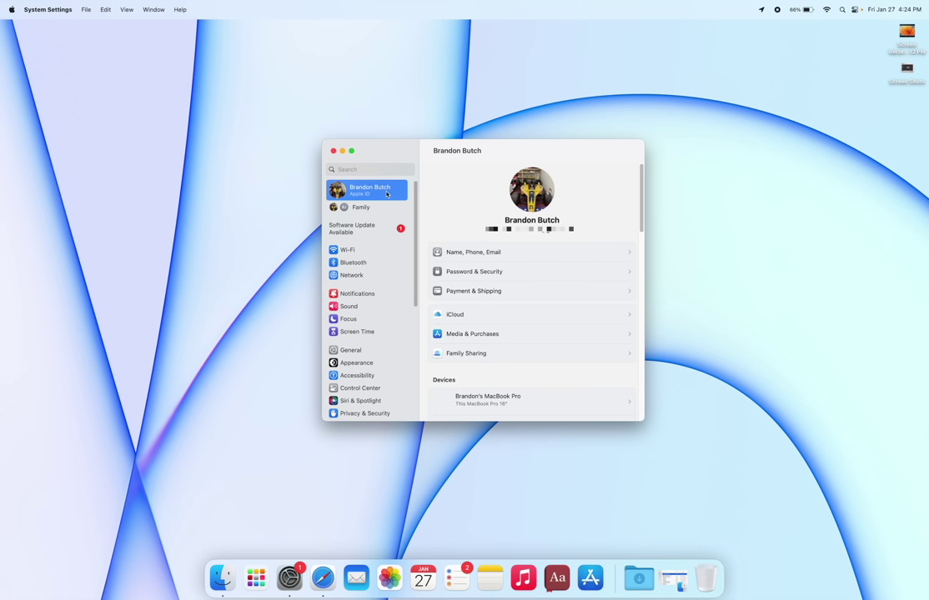
{"action": "left_click", "coordinate": [573, 318]}
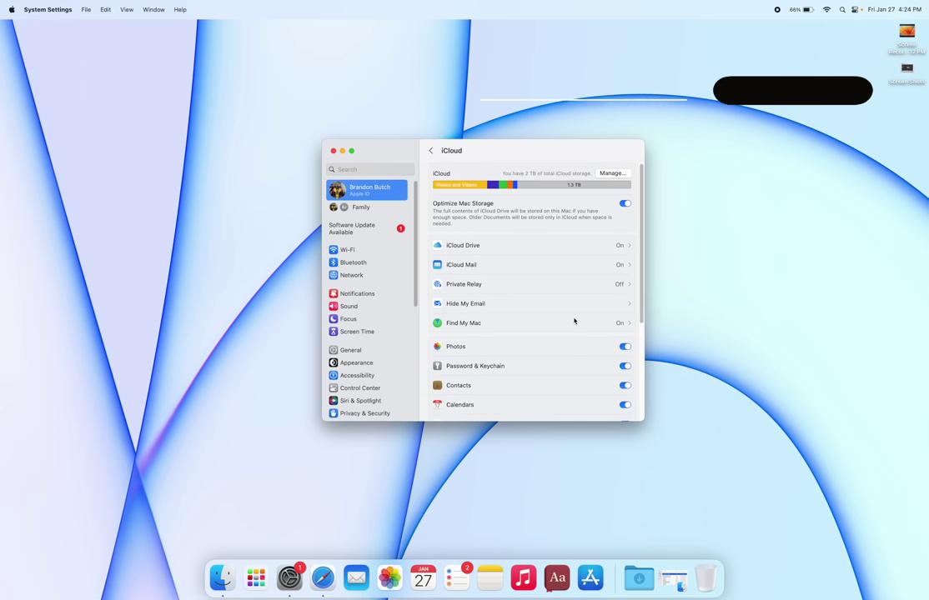
{"action": "left_click", "coordinate": [623, 245]}
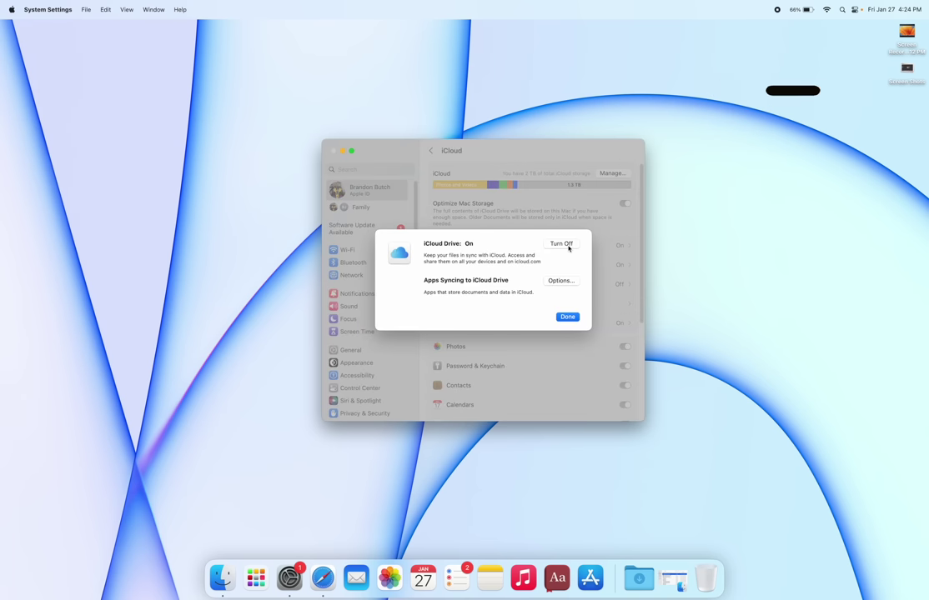
{"action": "left_click", "coordinate": [567, 246]}
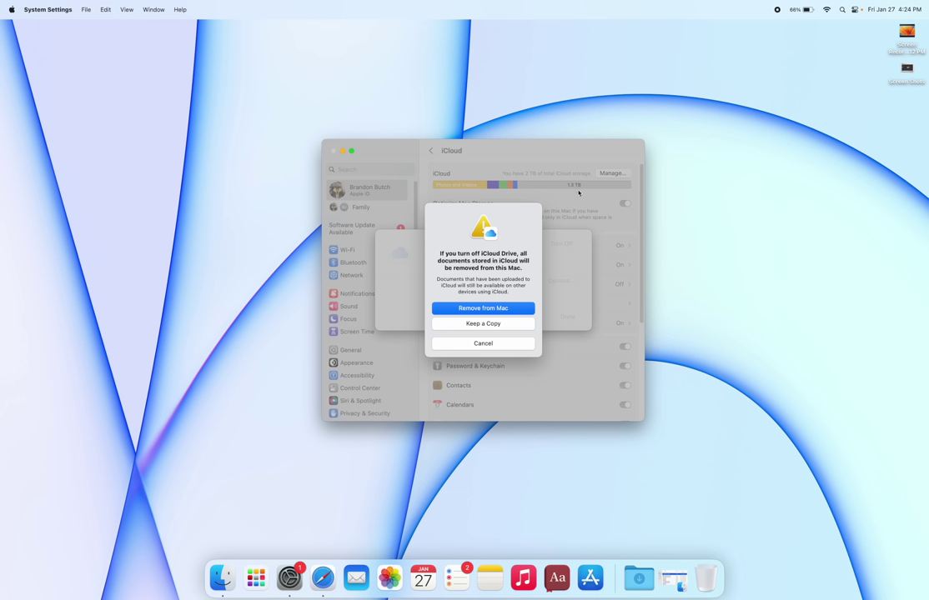
{"action": "left_click", "coordinate": [491, 309]}
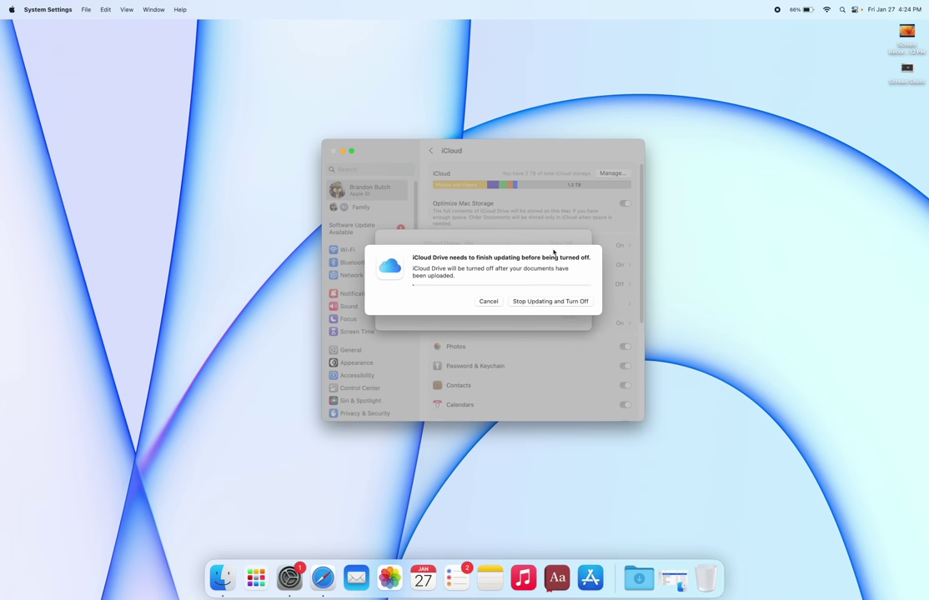
{"action": "left_click", "coordinate": [567, 299]}
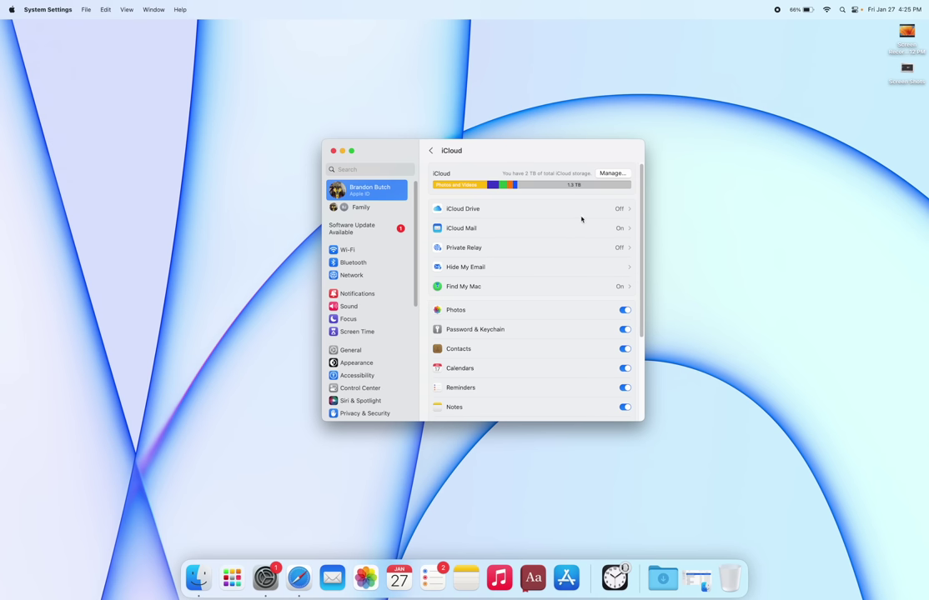
- Review the remaining apps syncing with iCloud and close System Settings
{"action": "scroll", "coordinate": [574, 230], "scroll_direction": "down", "scroll_amount": 5}
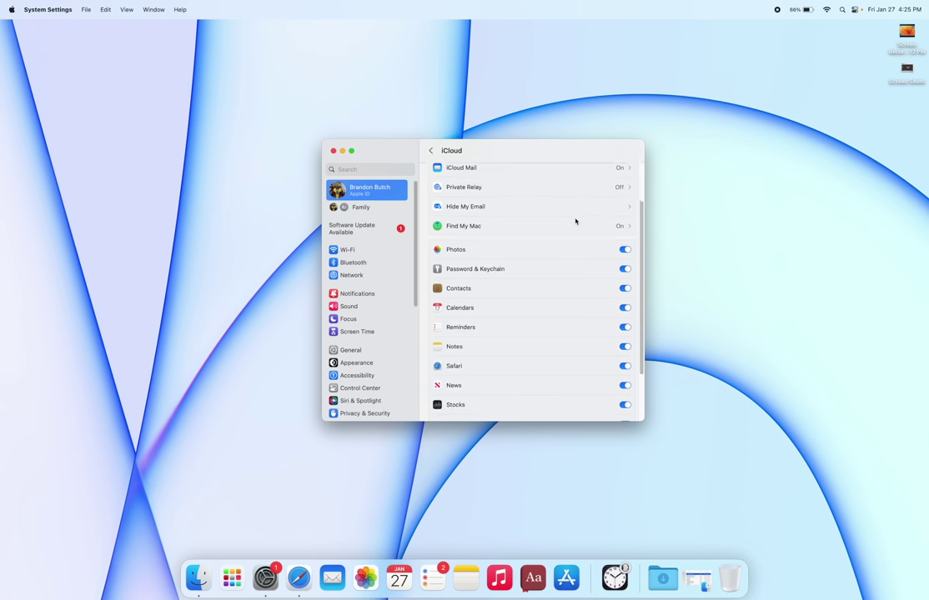
{"action": "scroll", "coordinate": [574, 220], "scroll_direction": "up", "scroll_amount": 3}
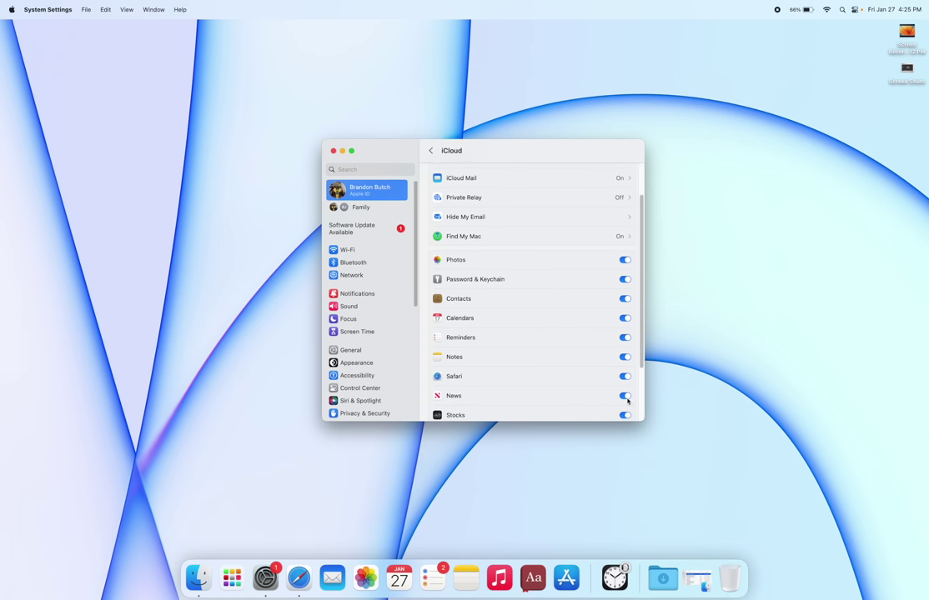
{"action": "left_click", "coordinate": [333, 150]}
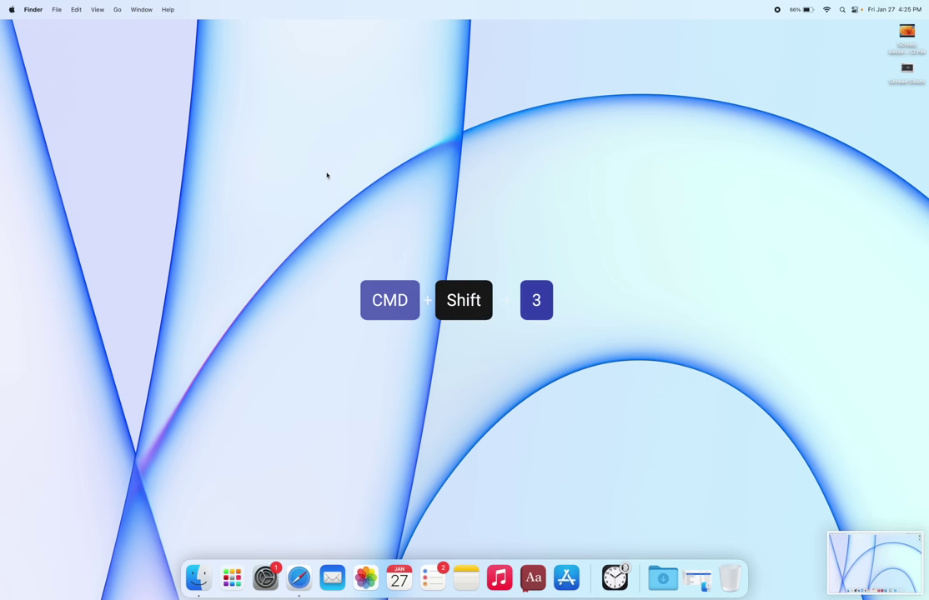
- Open the preview of the newly taken full-screen screenshot and close it
{"action": "mouse_move", "coordinate": [912, 588]}
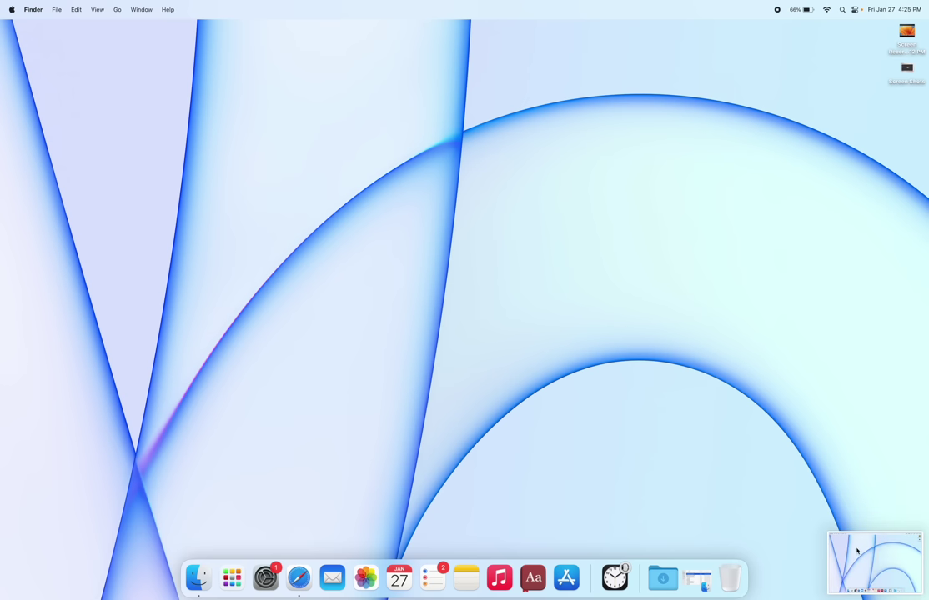
{"action": "left_click", "coordinate": [856, 550]}
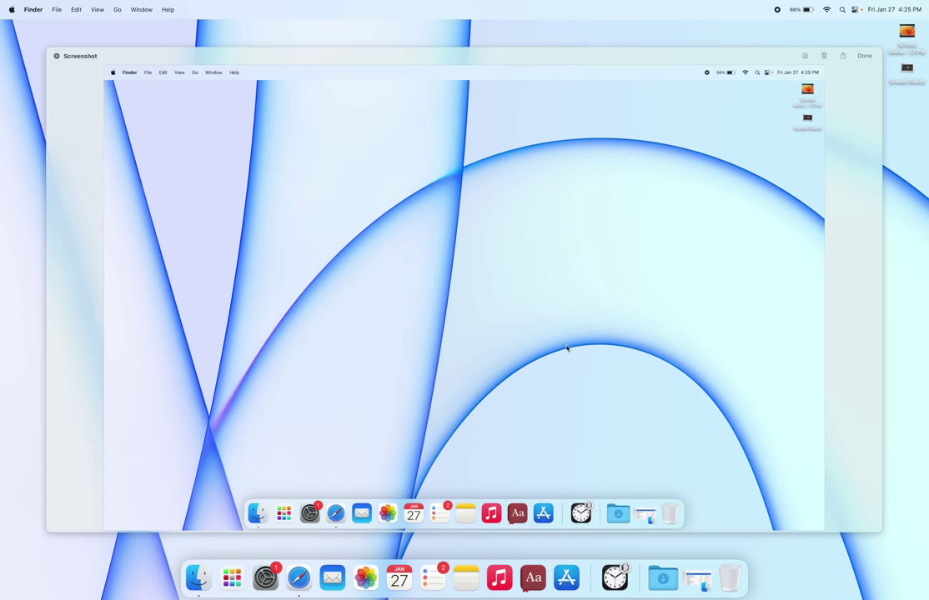
{"action": "left_click", "coordinate": [56, 55]}
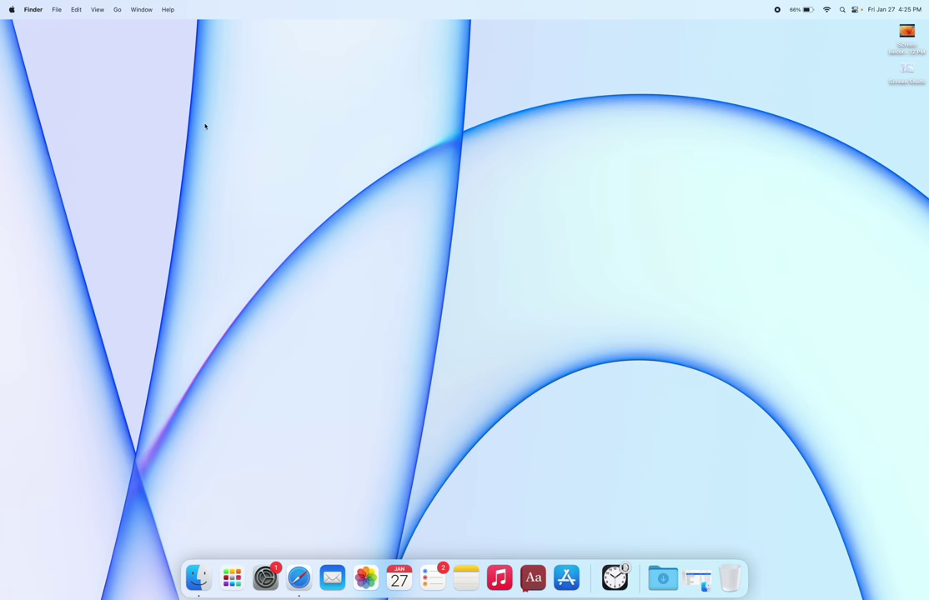
- Capture a screenshot of a wide rectangular area of the wallpaper, in the upper middle of the desktop
{"action": "key", "text": "super+shift+4"}
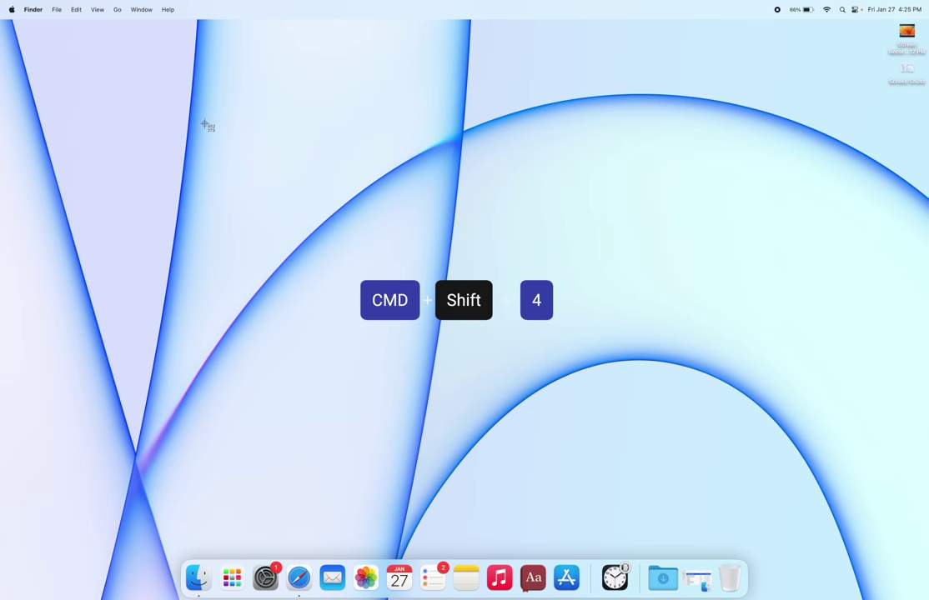
{"action": "left_click", "coordinate": [250, 98]}
{"action": "left_click_drag", "start_coordinate": [250, 98], "coordinate": [548, 215]}
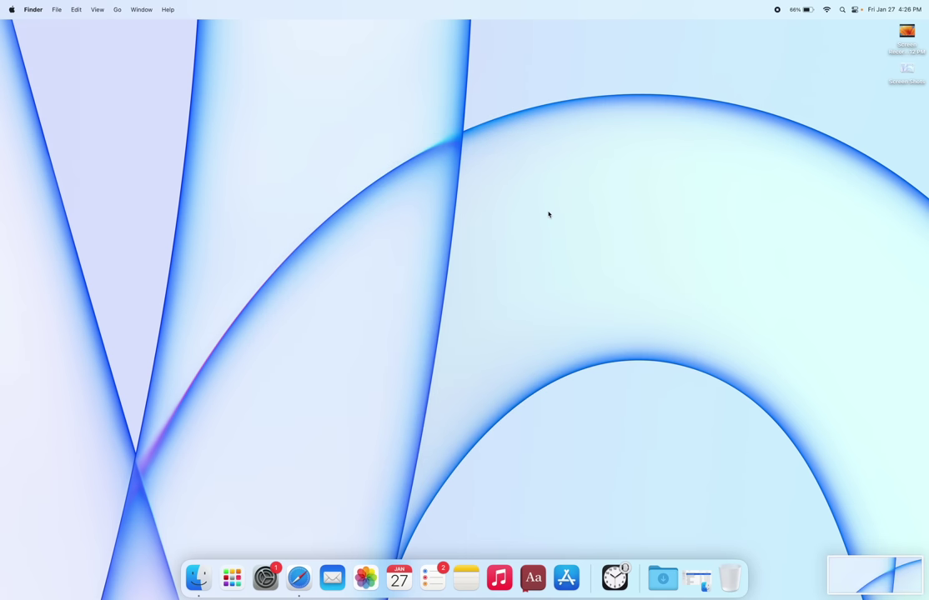
- Bring up the screenshot controls, try the window and entire-screen capture modes, and dismiss them without capturing
{"action": "key", "text": "super+shift+5"}
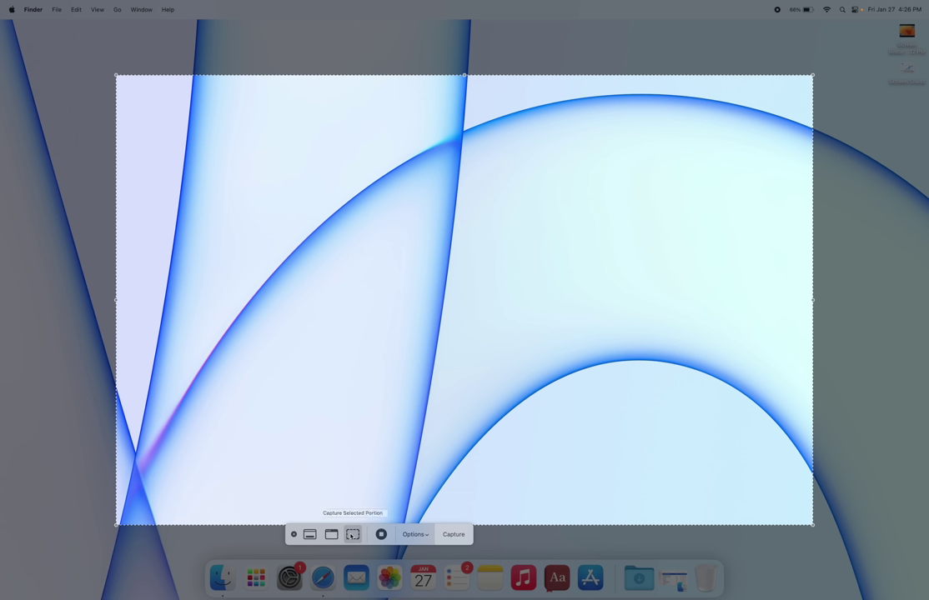
{"action": "left_click", "coordinate": [330, 534]}
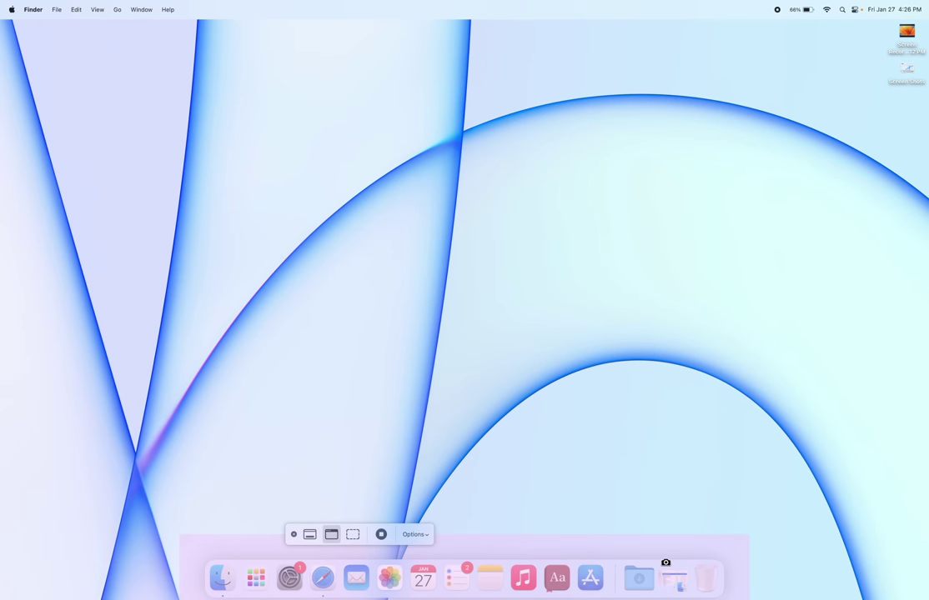
{"action": "left_click", "coordinate": [310, 534]}
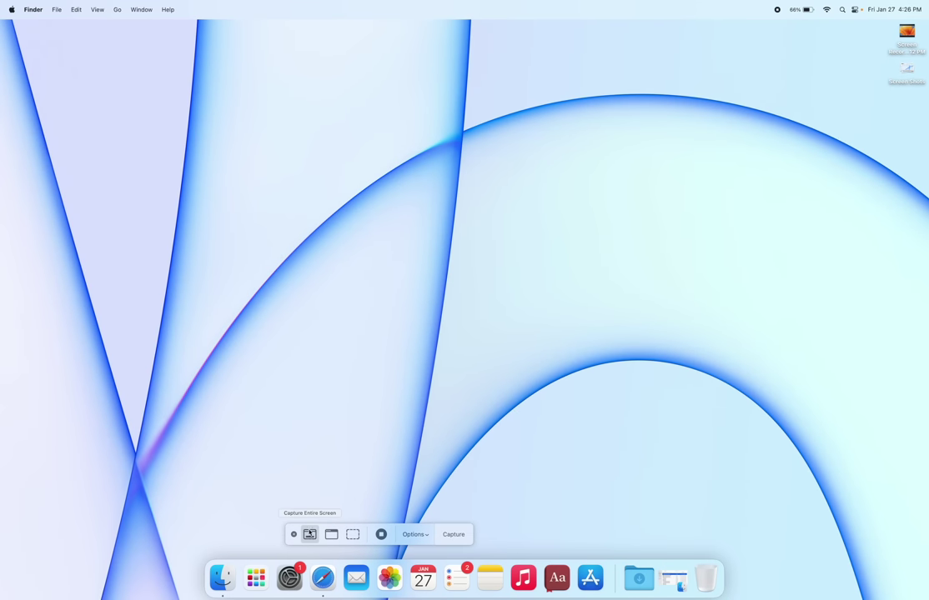
{"action": "key", "text": "Escape"}
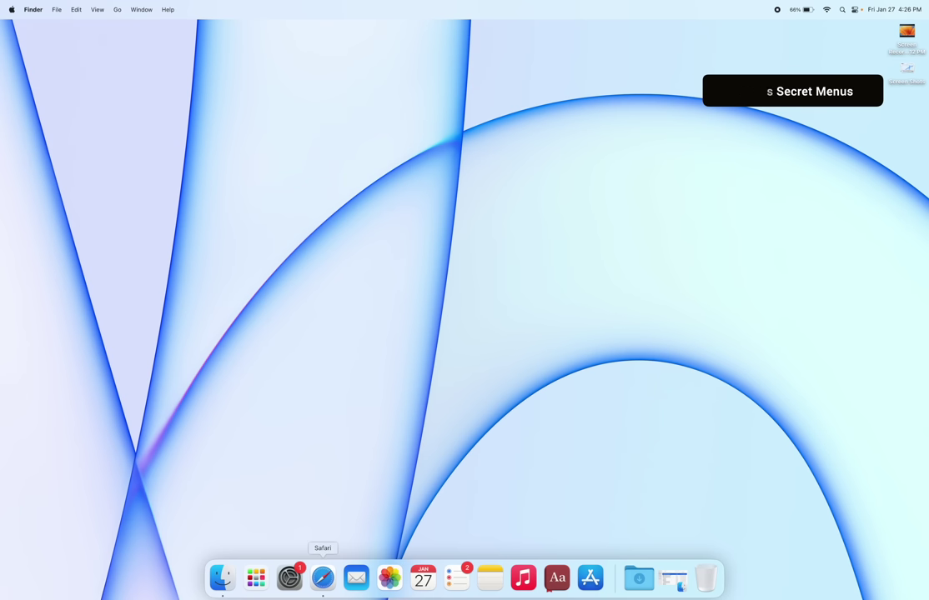
- Restore the Recents Finder window and check the Dock shortcut menus of Finder and Safari
{"action": "left_click", "coordinate": [221, 590]}
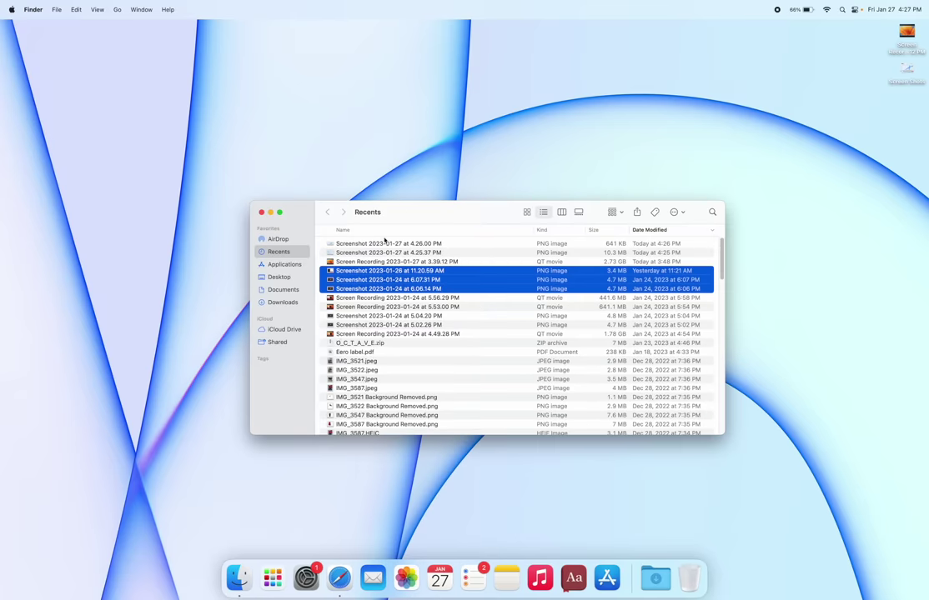
{"action": "right_click", "coordinate": [243, 570]}
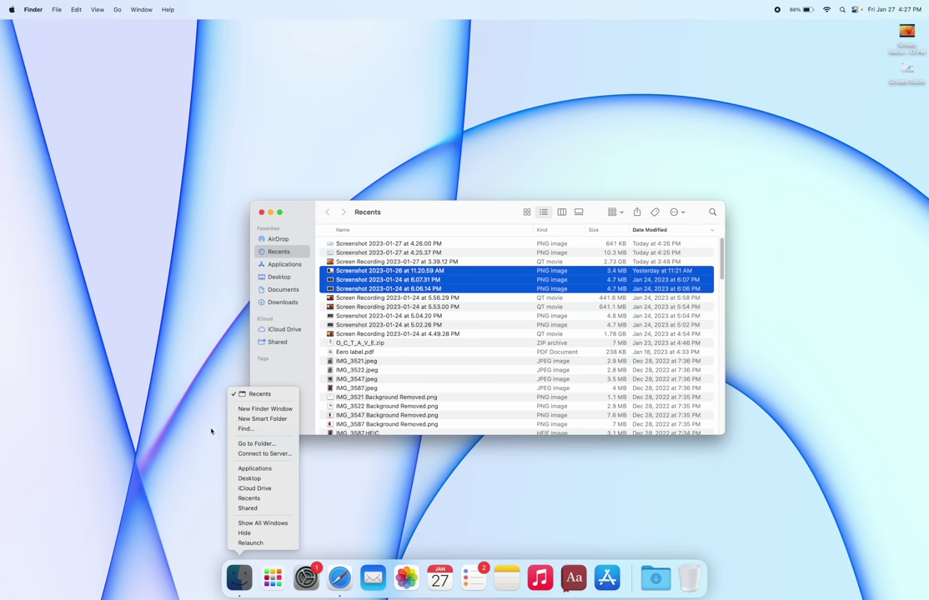
{"action": "left_click", "coordinate": [404, 217]}
{"action": "right_click", "coordinate": [336, 589]}
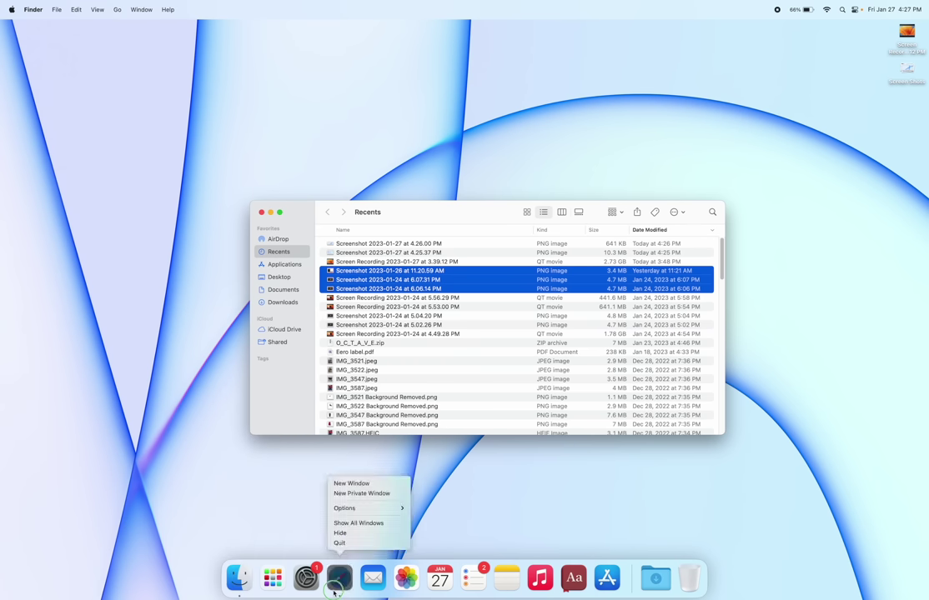
{"action": "key", "text": "Escape"}
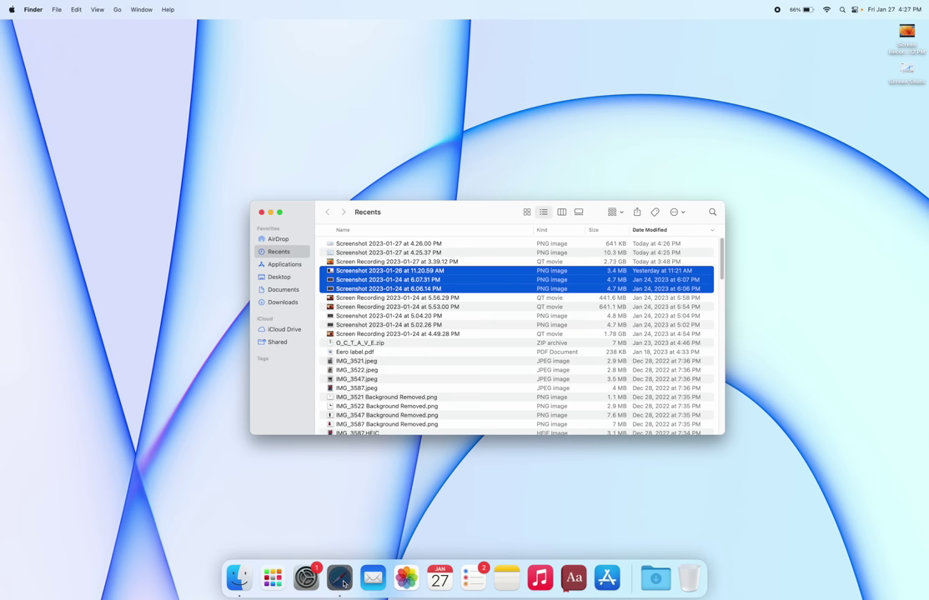
- Force quit Safari through its Dock shortcut menu's alternate options
{"action": "right_click", "coordinate": [342, 583]}
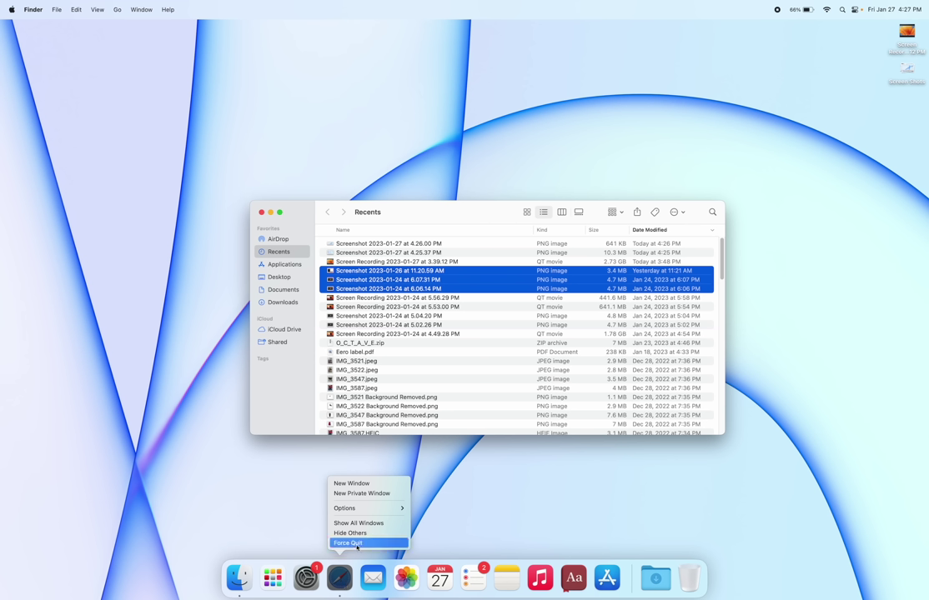
{"action": "key", "text": "alt"}
{"action": "key", "text": "alt"}
{"action": "left_click", "coordinate": [358, 547]}
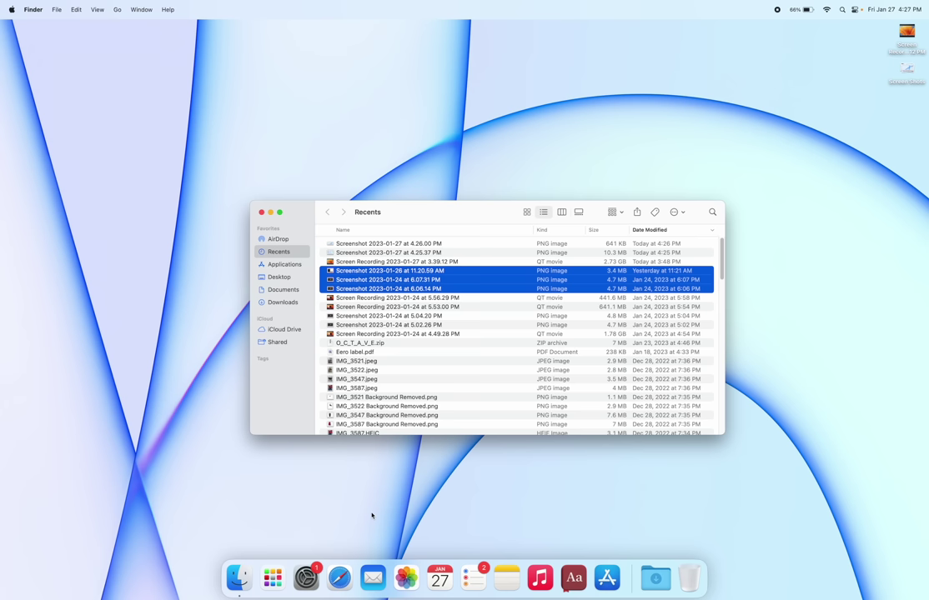
- Examine the alternate commands of the Apple and File menus and close them without choosing any
{"action": "left_click", "coordinate": [12, 8]}
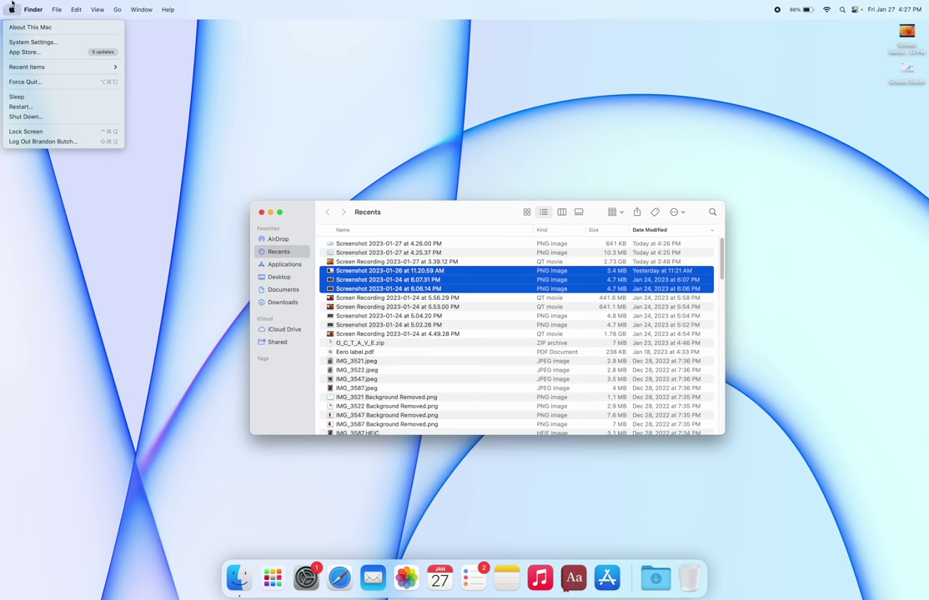
{"action": "key", "text": "alt"}
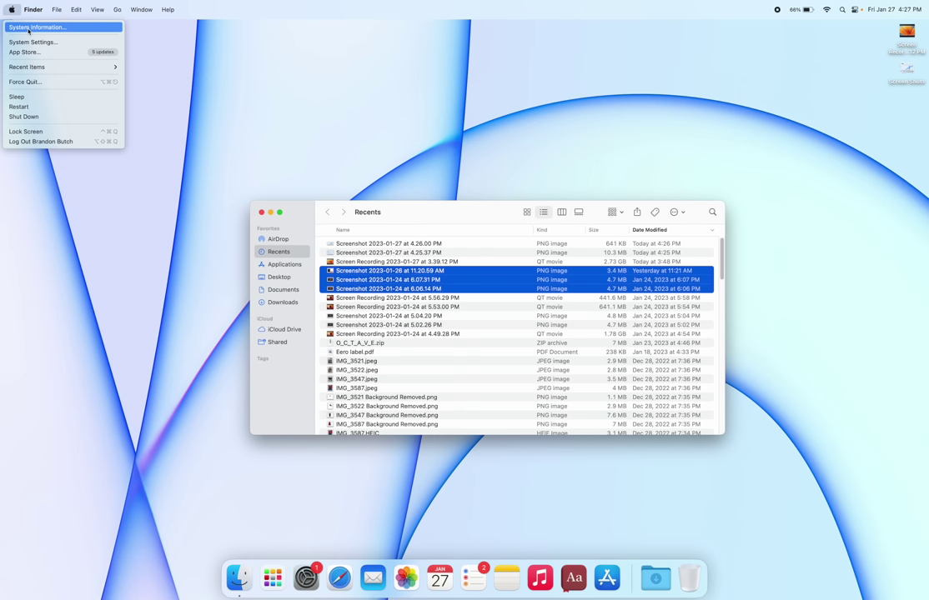
{"action": "mouse_move", "coordinate": [57, 9]}
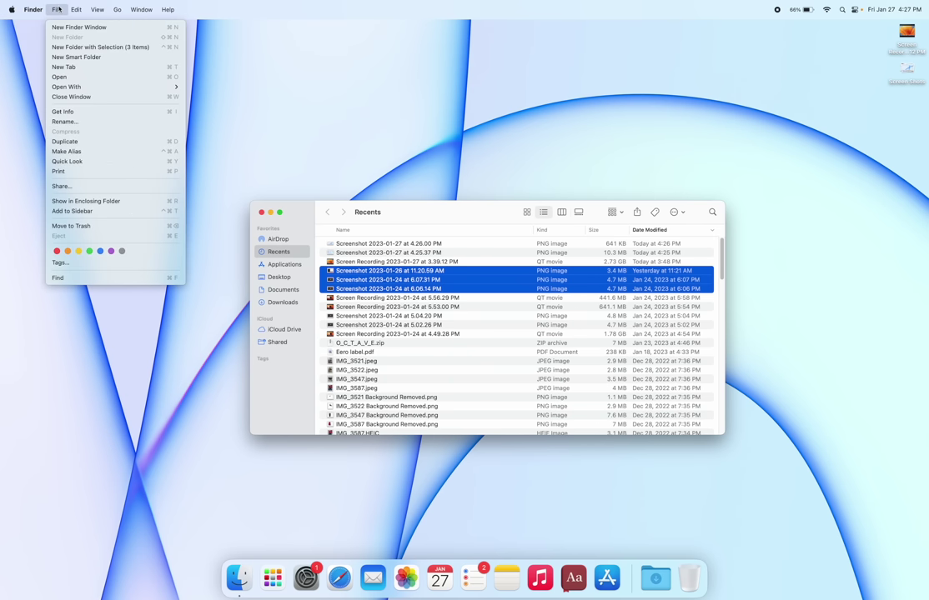
{"action": "mouse_move", "coordinate": [96, 90]}
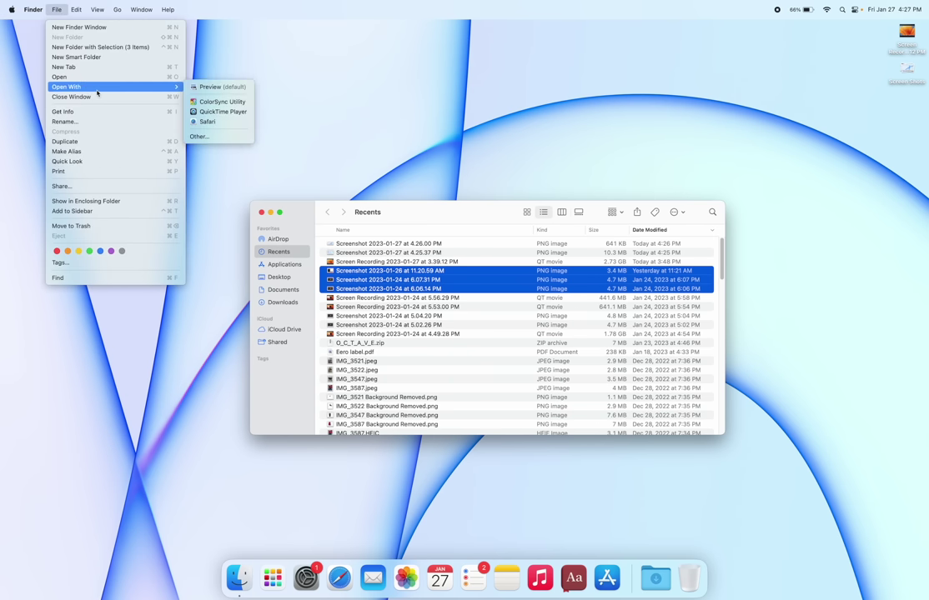
{"action": "key", "text": "alt"}
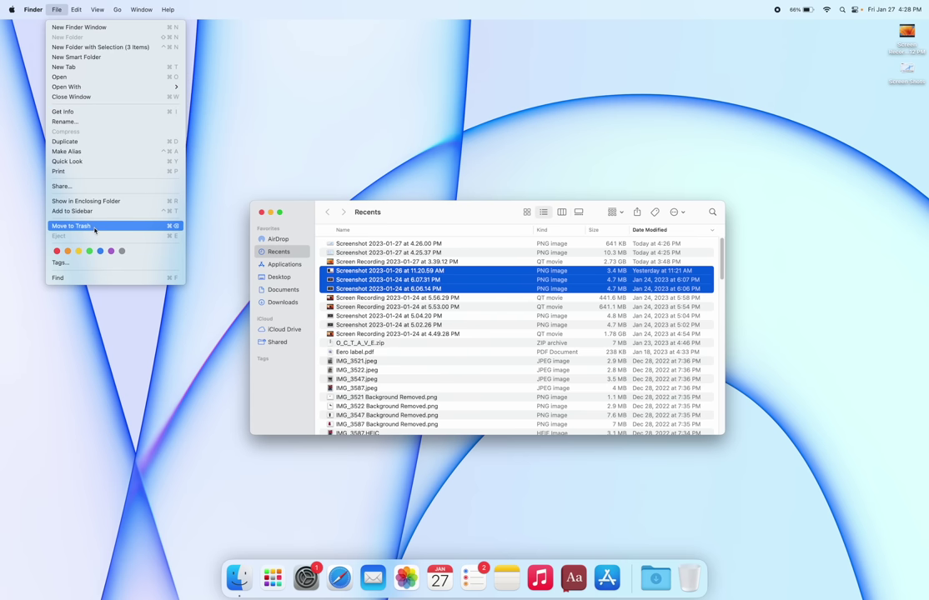
{"action": "key", "text": "Escape"}
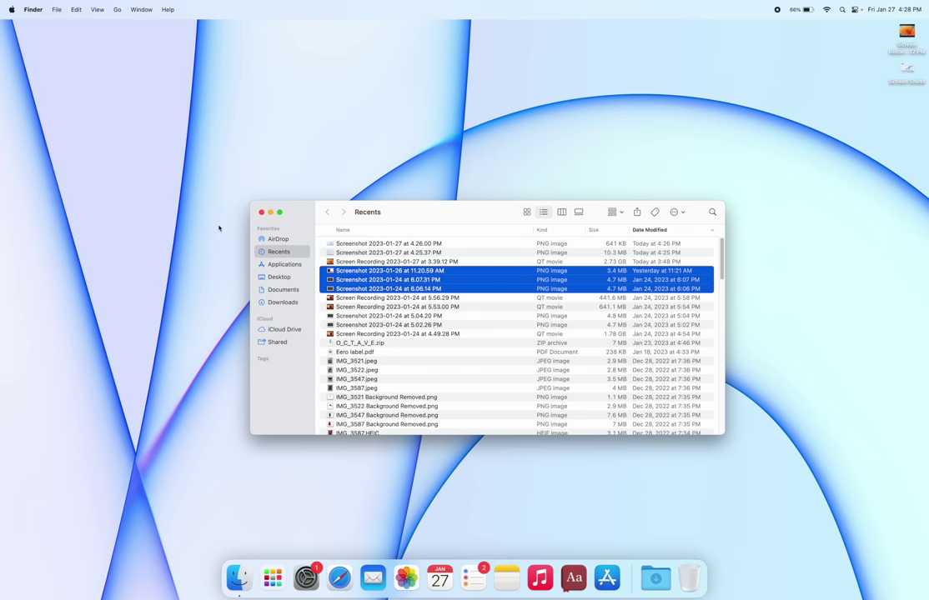
{"action": "left_click", "coordinate": [97, 9]}
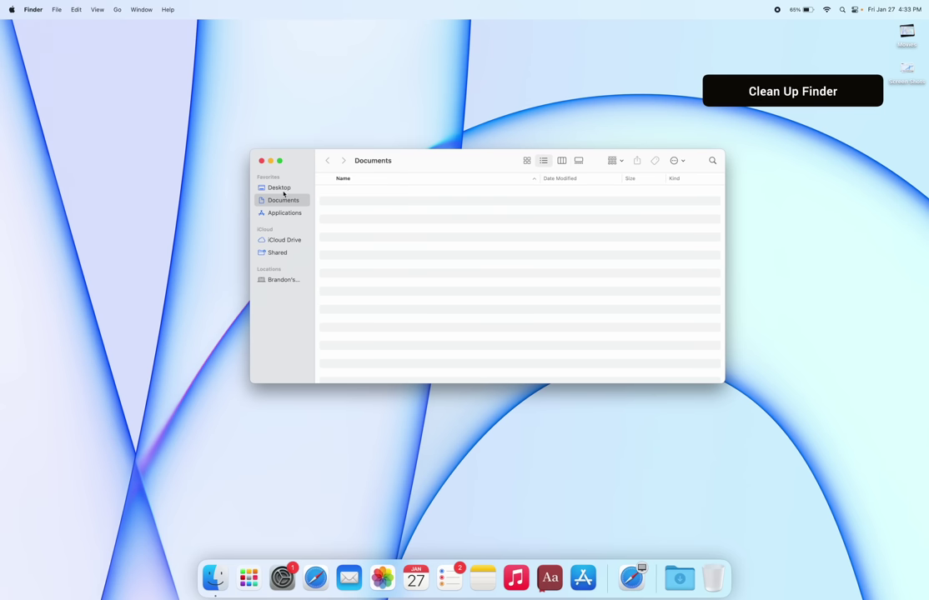
- Show the Desktop folder in Finder, check its grouping options and switch it to icon view
{"action": "left_click", "coordinate": [279, 188]}
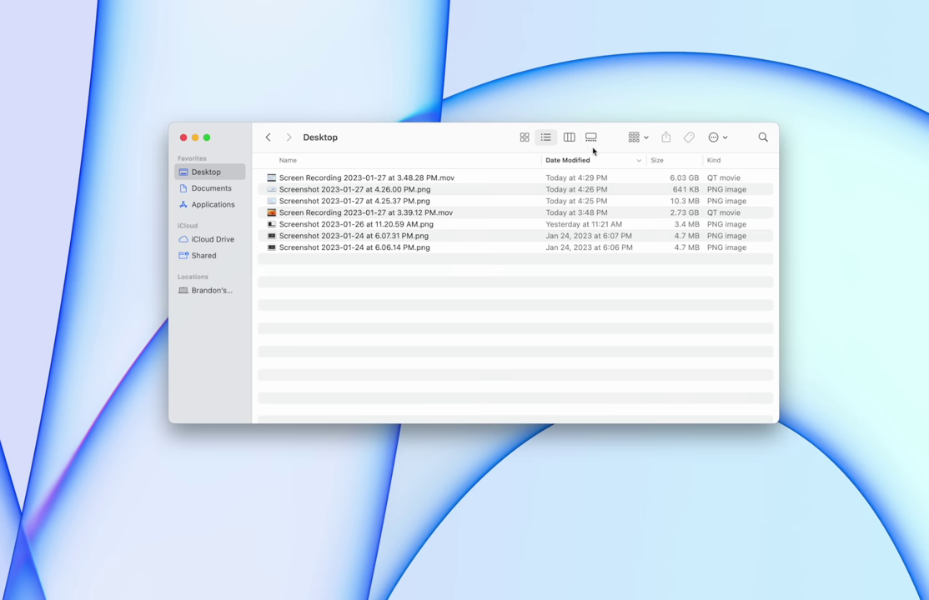
{"action": "left_click", "coordinate": [649, 140]}
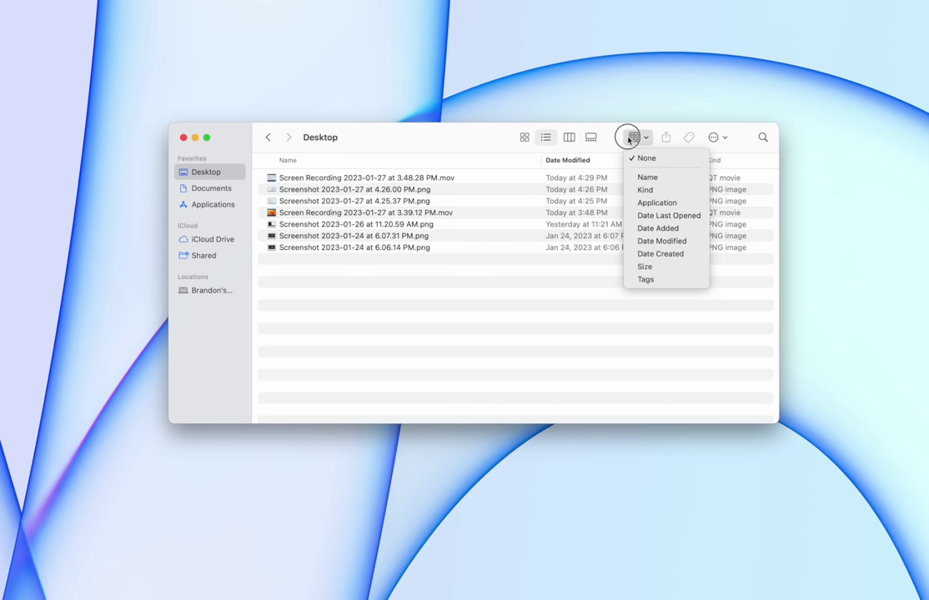
{"action": "left_click", "coordinate": [635, 138]}
{"action": "left_click", "coordinate": [523, 137]}
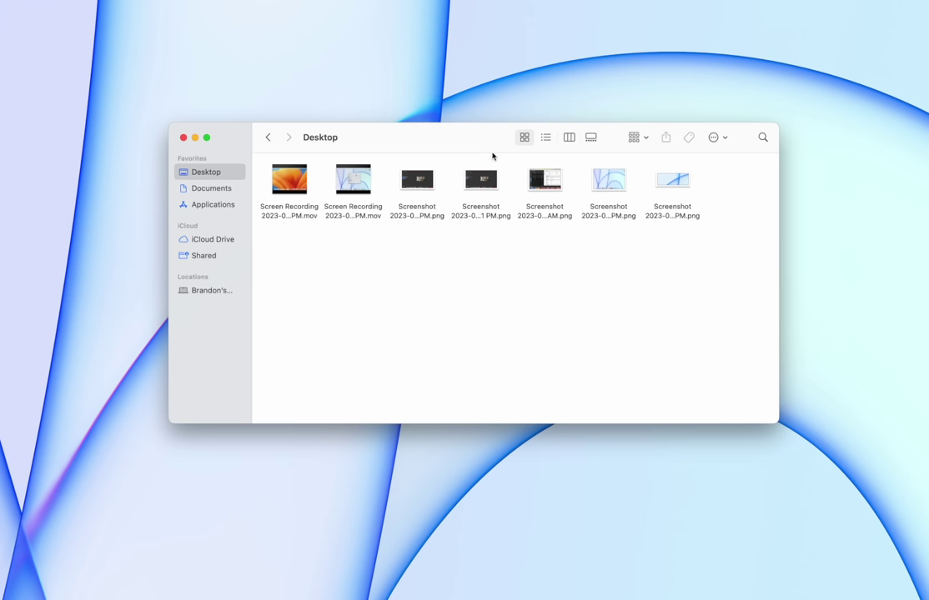
- Set the Desktop folder's icon sorting to Snap to Grid and return the window to list view
{"action": "right_click", "coordinate": [523, 259]}
{"action": "mouse_move", "coordinate": [573, 325]}
{"action": "mouse_move", "coordinate": [571, 344]}
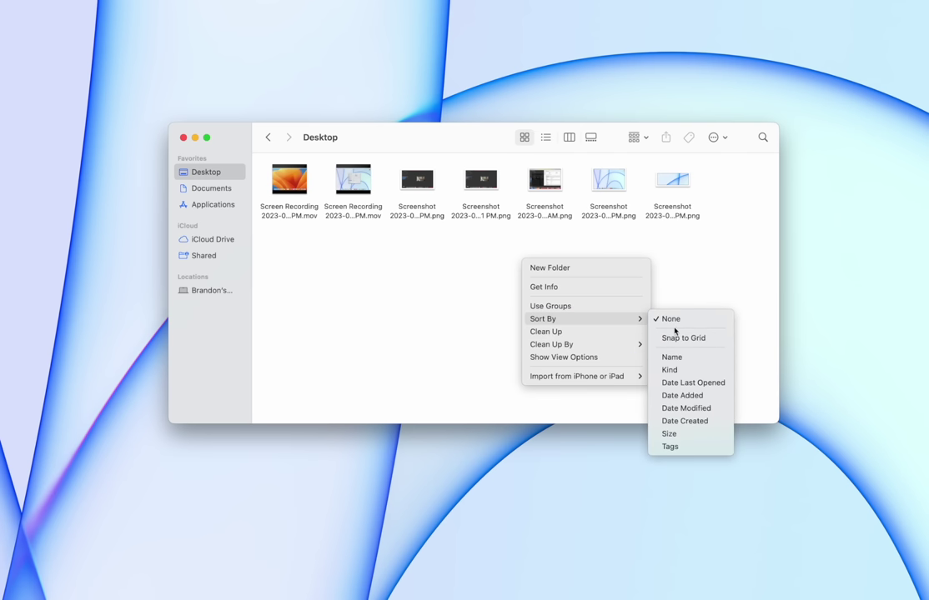
{"action": "left_click", "coordinate": [685, 341]}
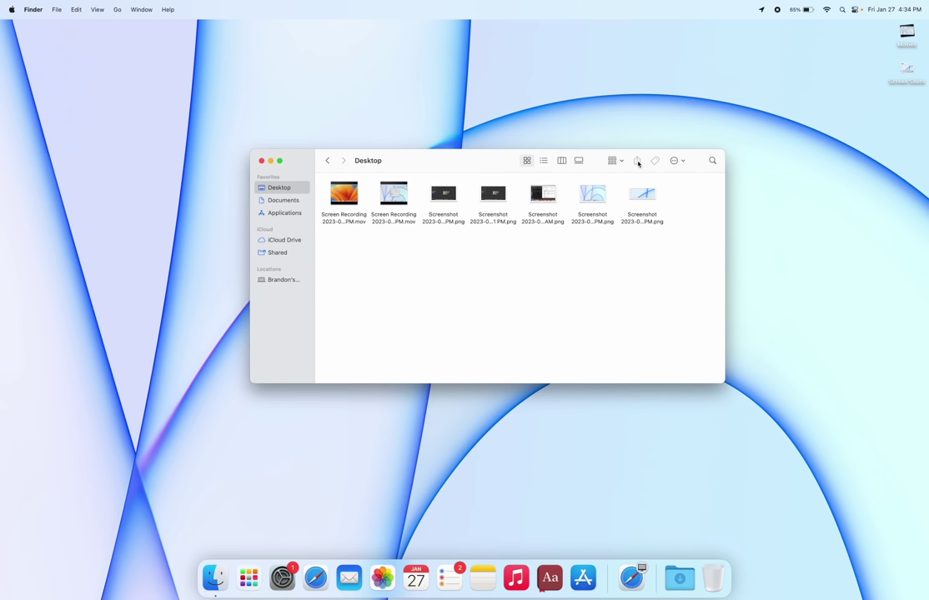
{"action": "left_click", "coordinate": [543, 160]}
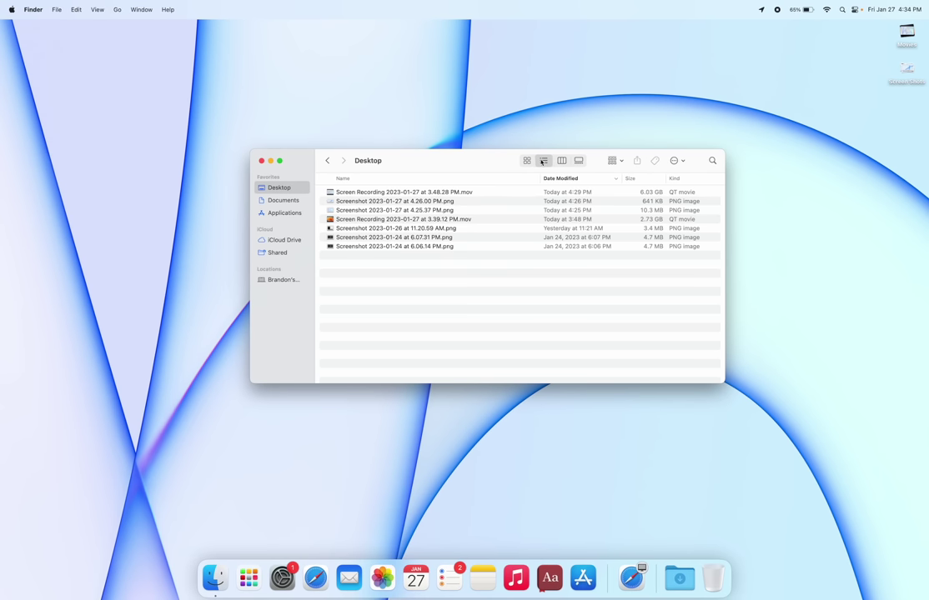
- Open Finder's sidebar settings and move the settings and Desktop windows higher on the screen
{"action": "left_click", "coordinate": [55, 9]}
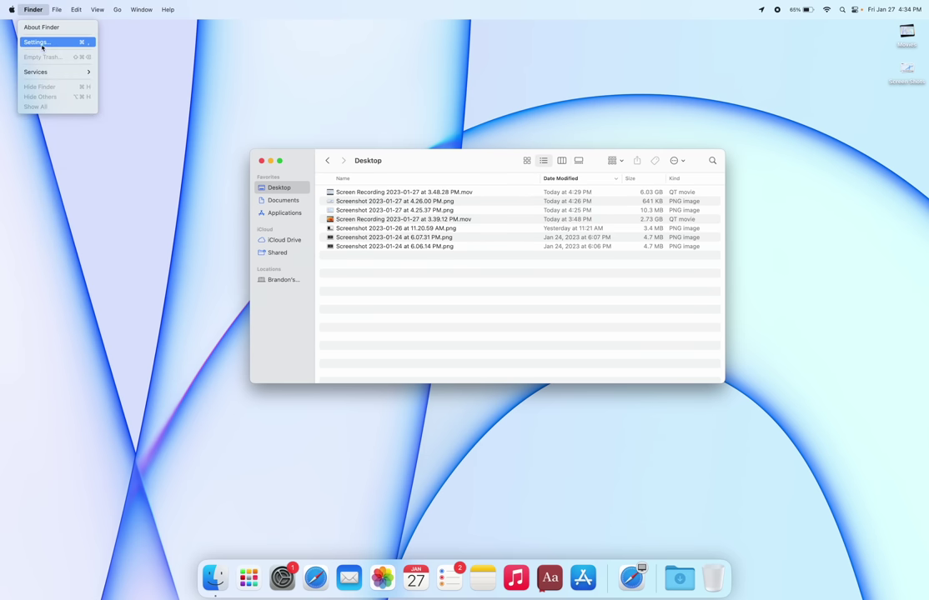
{"action": "left_click", "coordinate": [263, 142]}
{"action": "key", "text": "super+comma"}
{"action": "left_click", "coordinate": [124, 170]}
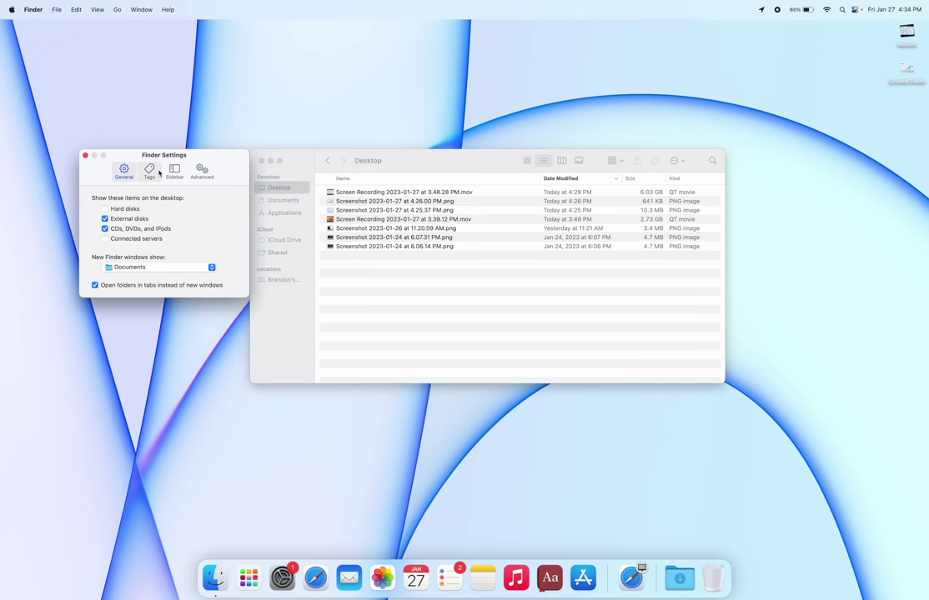
{"action": "left_click", "coordinate": [174, 171]}
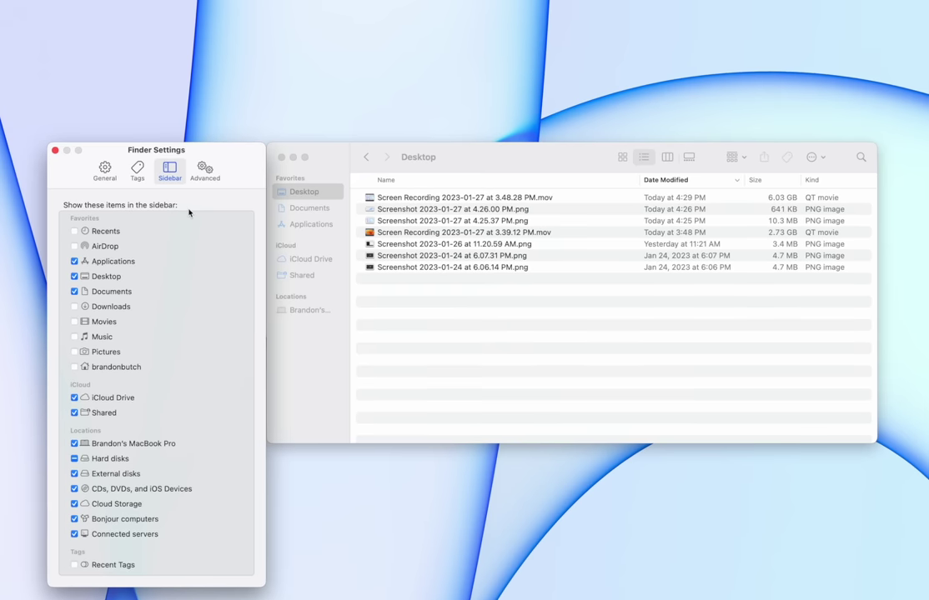
{"action": "left_click_drag", "start_coordinate": [240, 166], "coordinate": [239, 80]}
{"action": "left_click_drag", "start_coordinate": [353, 151], "coordinate": [342, 115]}
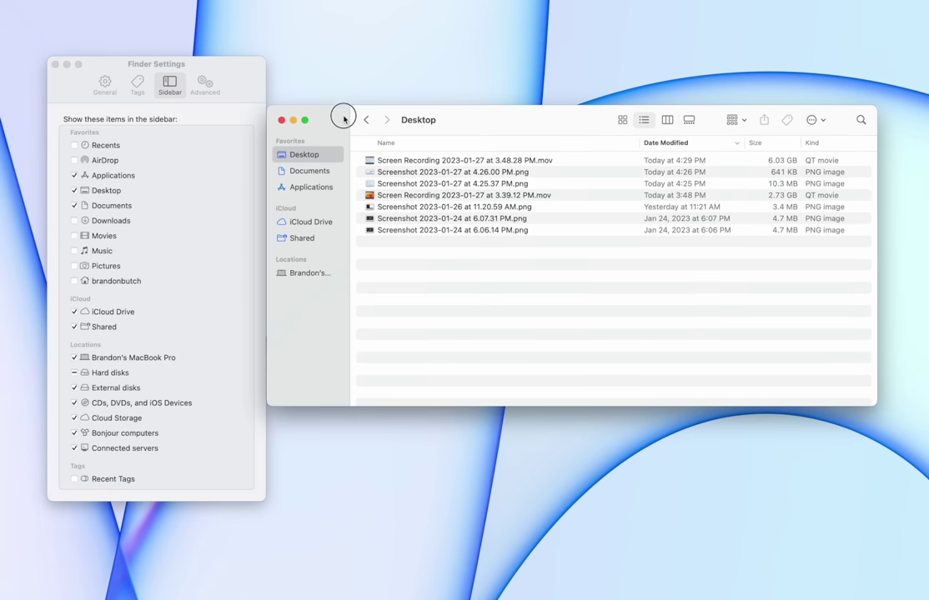
- Try showing Recent Tags in the Finder sidebar, expand and collapse the Tags section, and turn it back off
{"action": "left_click", "coordinate": [74, 479]}
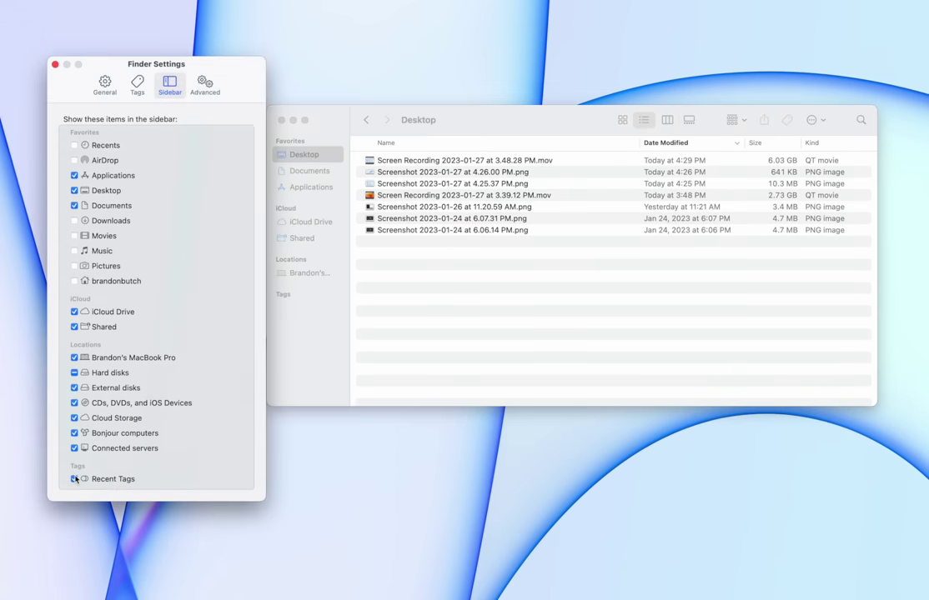
{"action": "left_click", "coordinate": [340, 297]}
{"action": "left_click", "coordinate": [340, 297]}
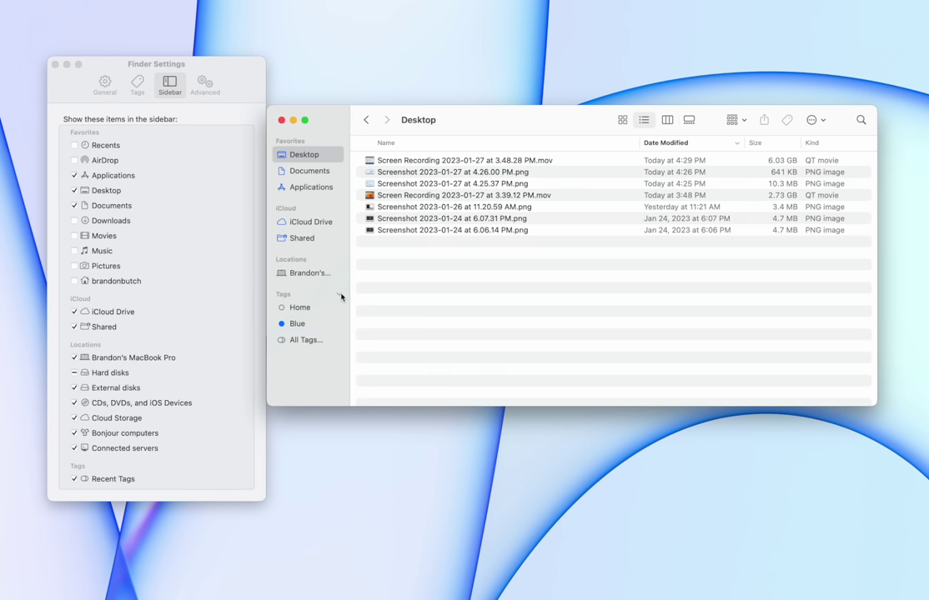
{"action": "left_click", "coordinate": [340, 297]}
{"action": "left_click", "coordinate": [75, 479]}
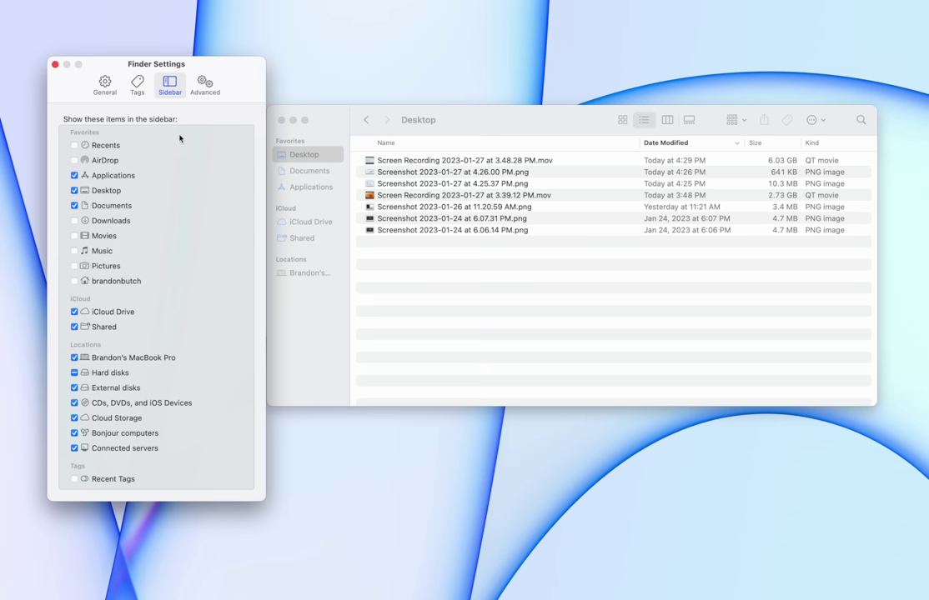
- Turn off the display of all filename extensions in Finder's advanced settings
{"action": "left_click", "coordinate": [200, 89]}
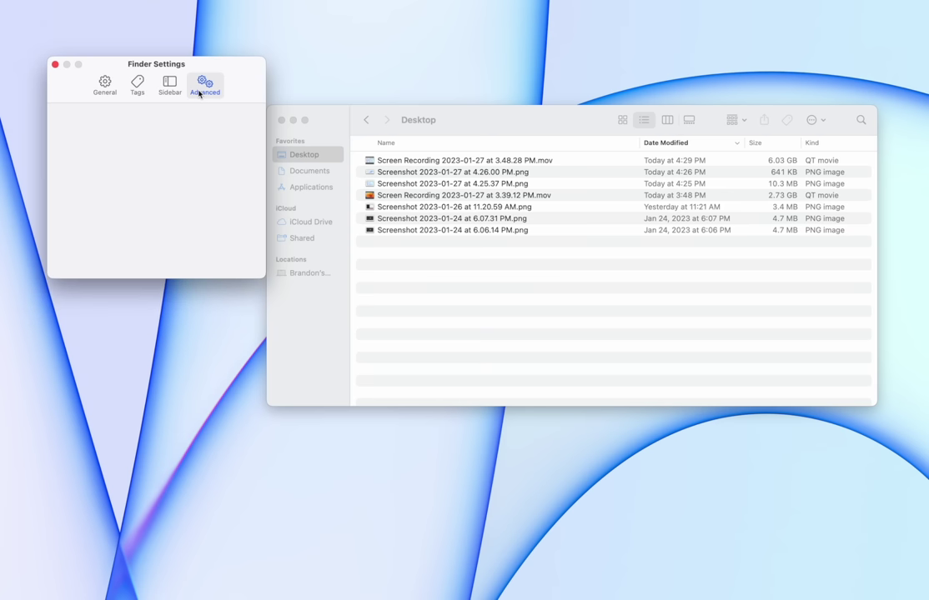
{"action": "left_click", "coordinate": [67, 119]}
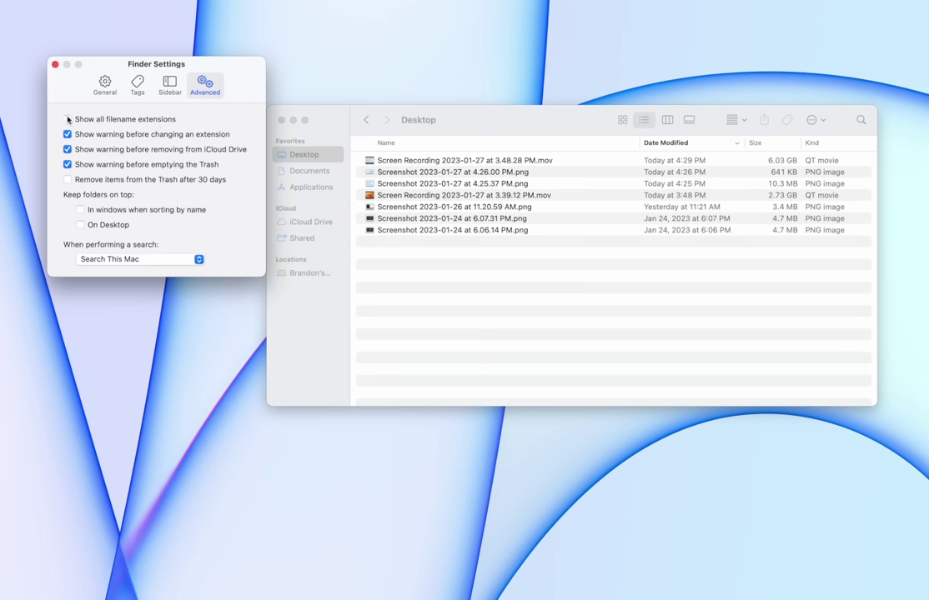
{"action": "left_click", "coordinate": [68, 120]}
{"action": "left_click", "coordinate": [68, 119]}
- Narrow the Name column in the Desktop folder's list view and add a Tags column
{"action": "left_click", "coordinate": [822, 125]}
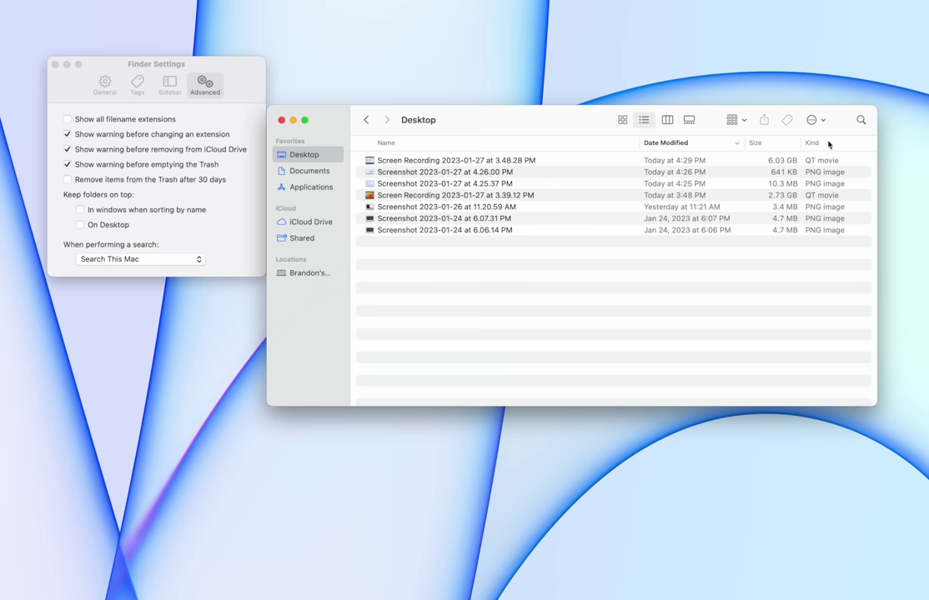
{"action": "right_click", "coordinate": [832, 145]}
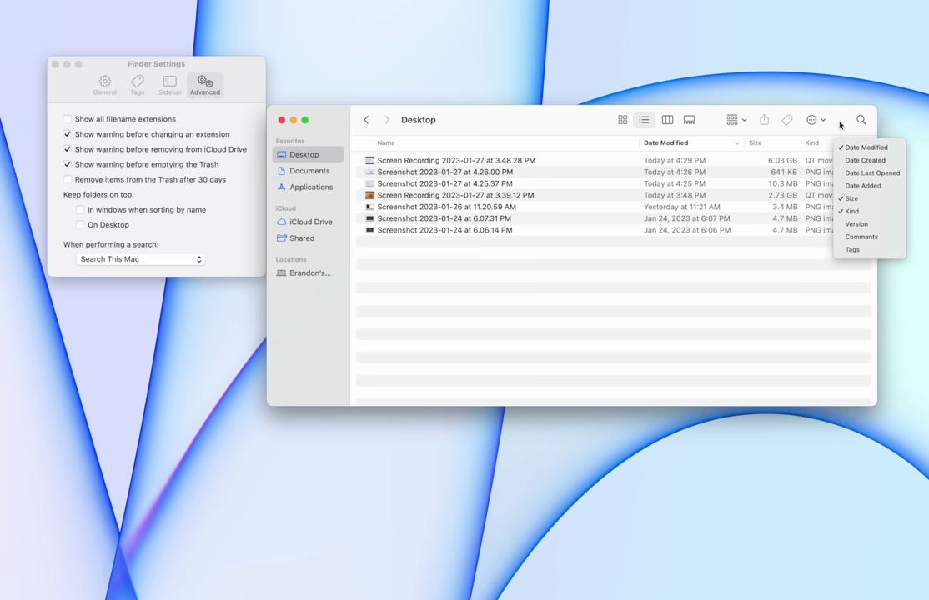
{"action": "left_click", "coordinate": [731, 111]}
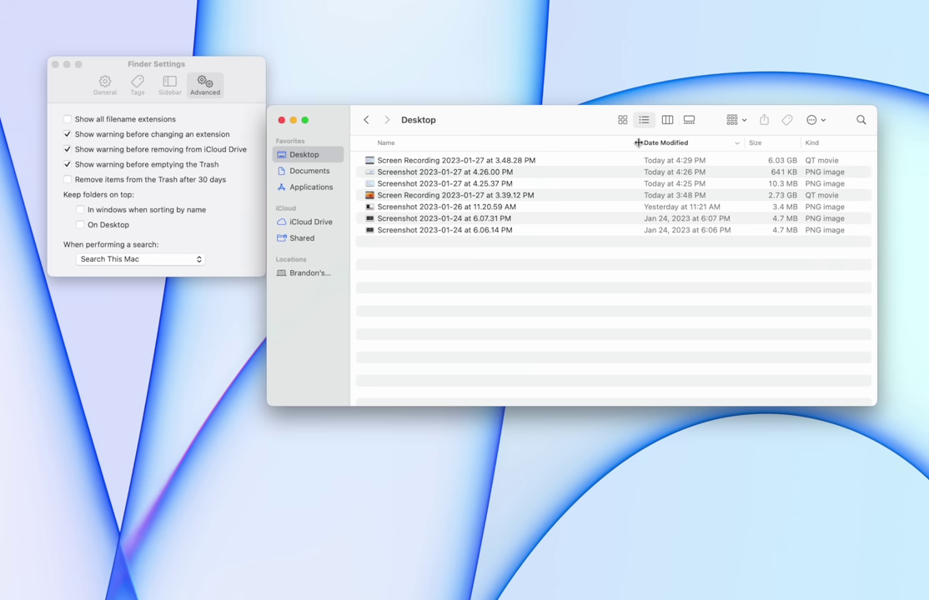
{"action": "left_click_drag", "start_coordinate": [638, 142], "coordinate": [542, 150]}
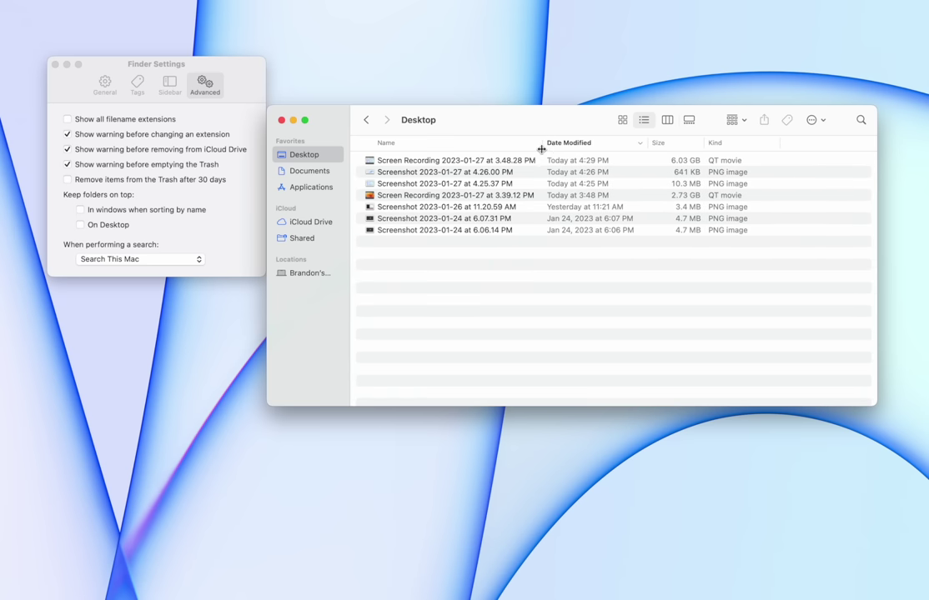
{"action": "right_click", "coordinate": [814, 148]}
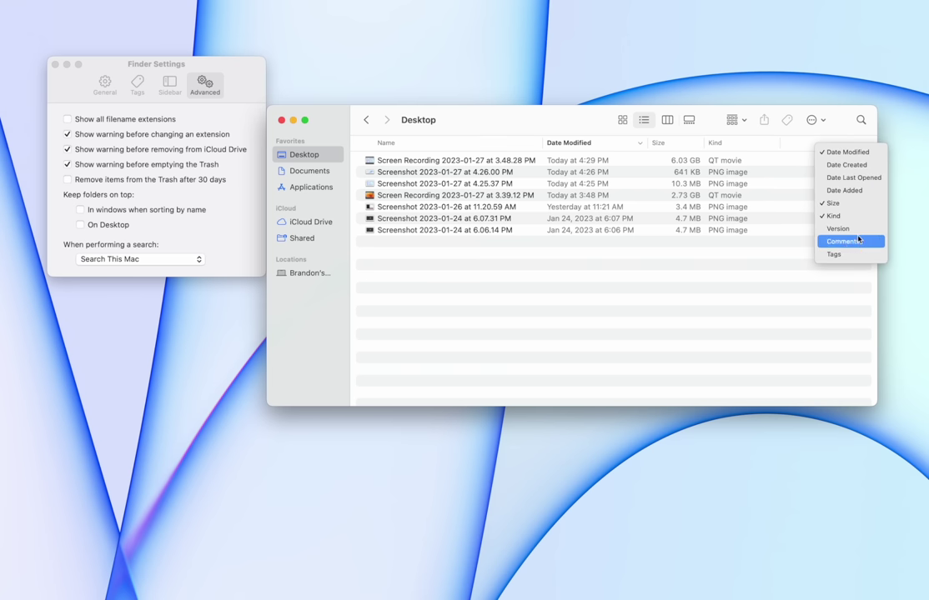
{"action": "left_click", "coordinate": [851, 254]}
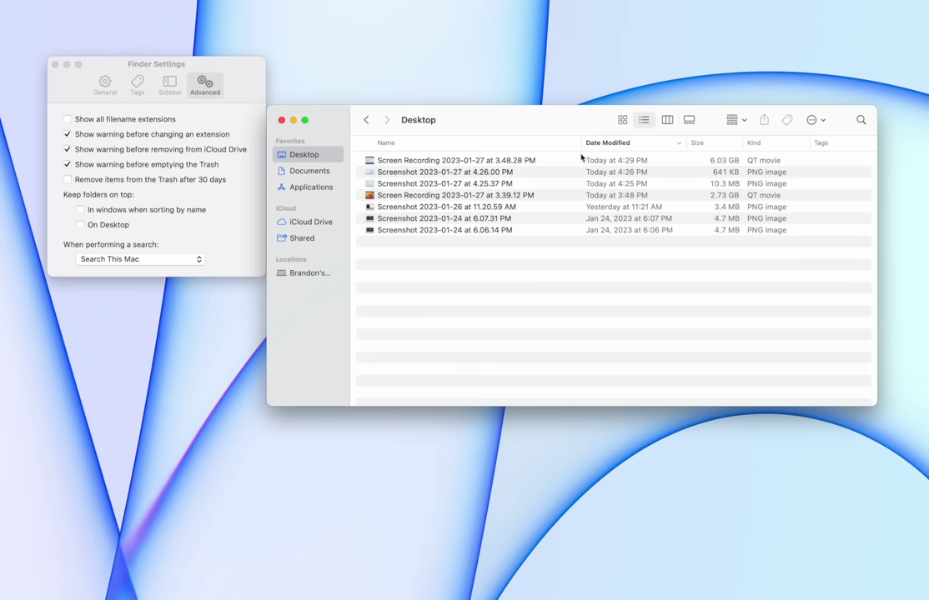
- Set Finder's default search behaviour to Search the Current Folder and bring the Desktop window back to the front
{"action": "left_click", "coordinate": [118, 192]}
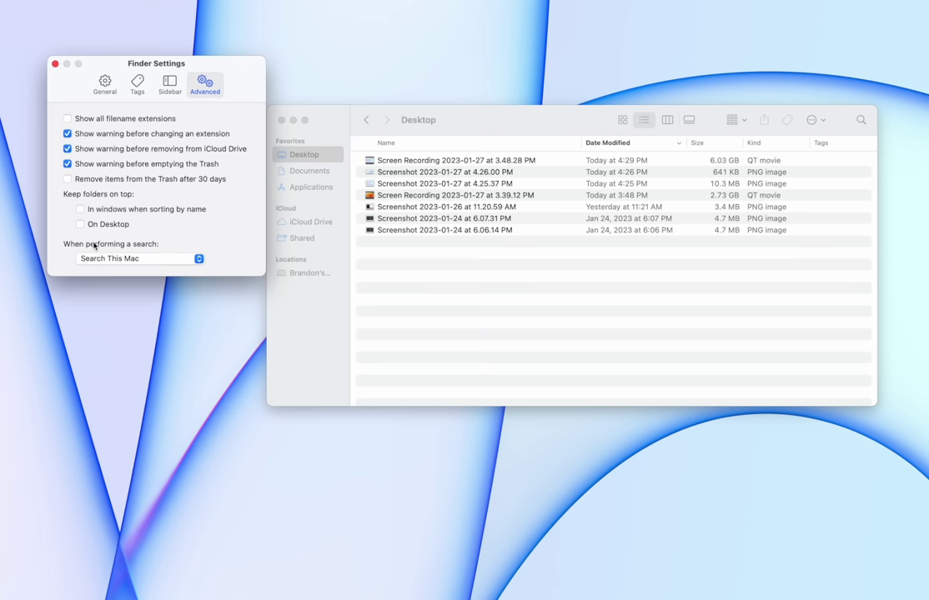
{"action": "left_click", "coordinate": [138, 257]}
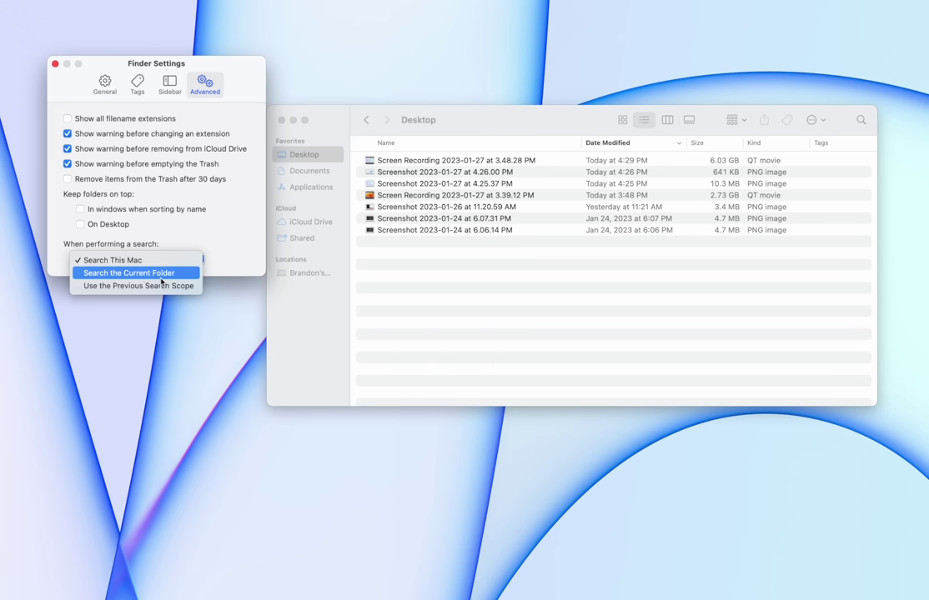
{"action": "left_click", "coordinate": [169, 275]}
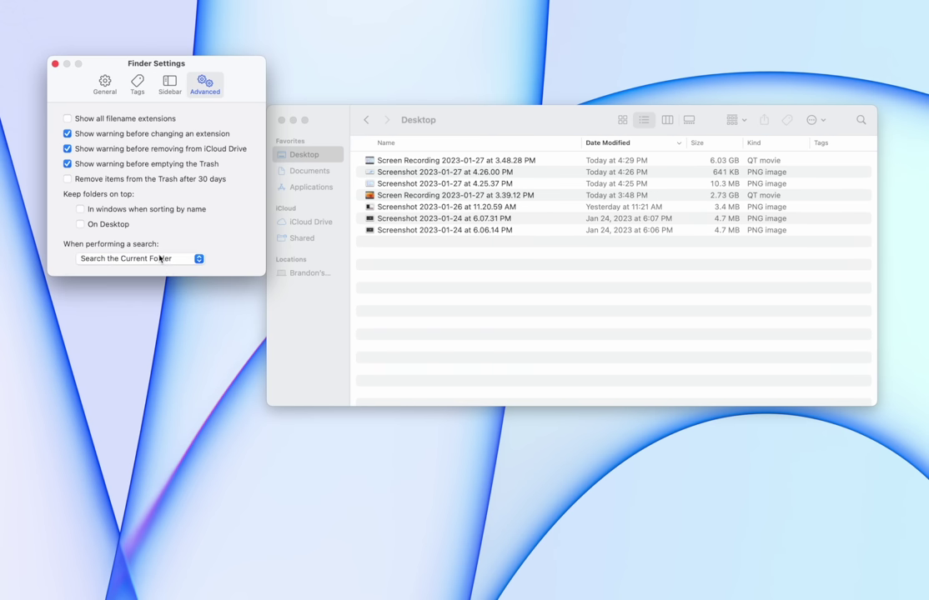
{"action": "left_click", "coordinate": [160, 260]}
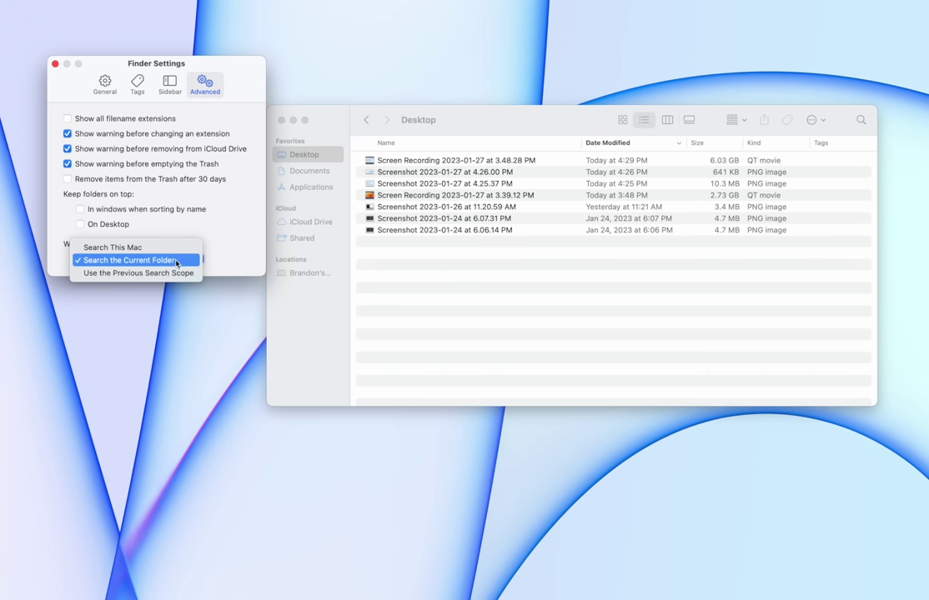
{"action": "left_click", "coordinate": [176, 261]}
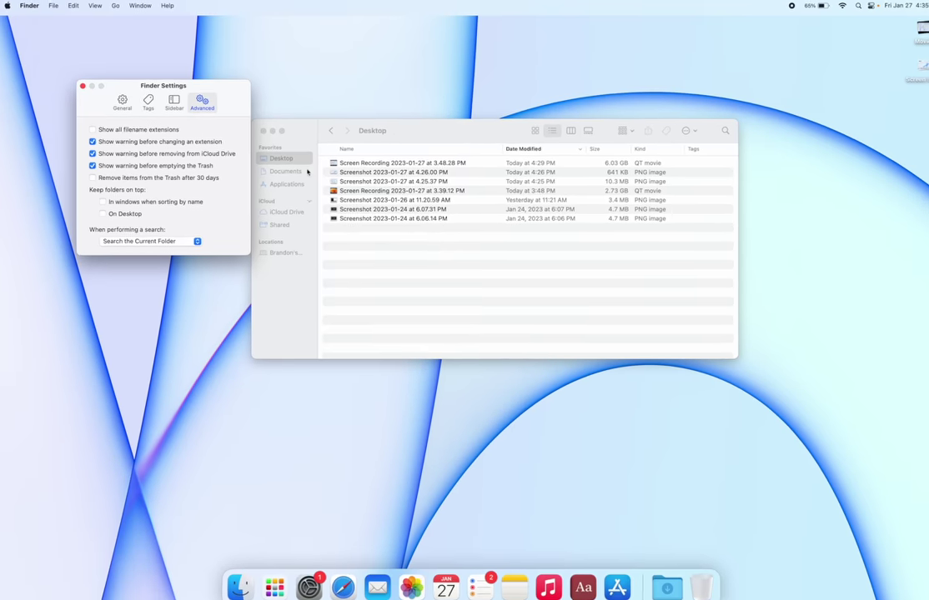
{"action": "left_click", "coordinate": [435, 125]}
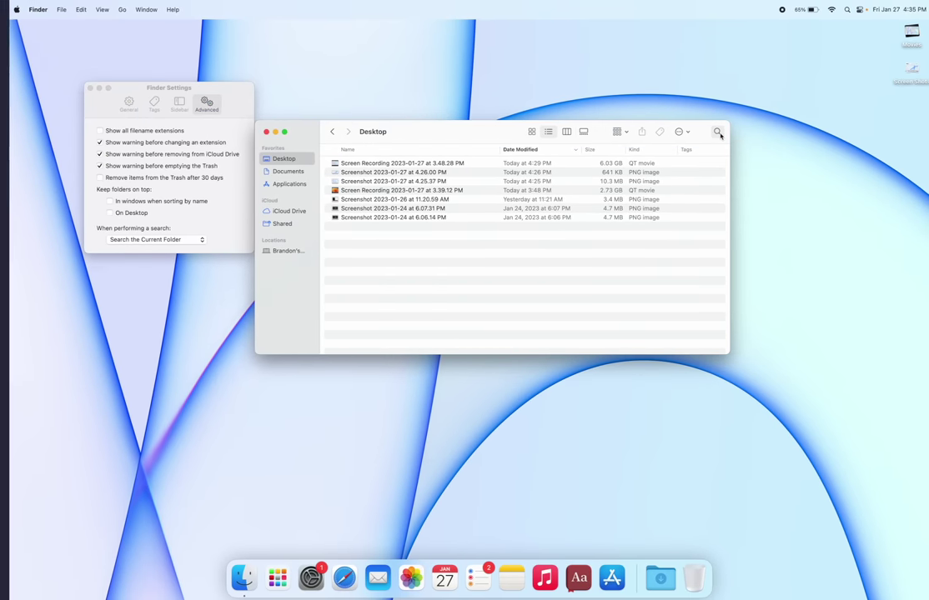